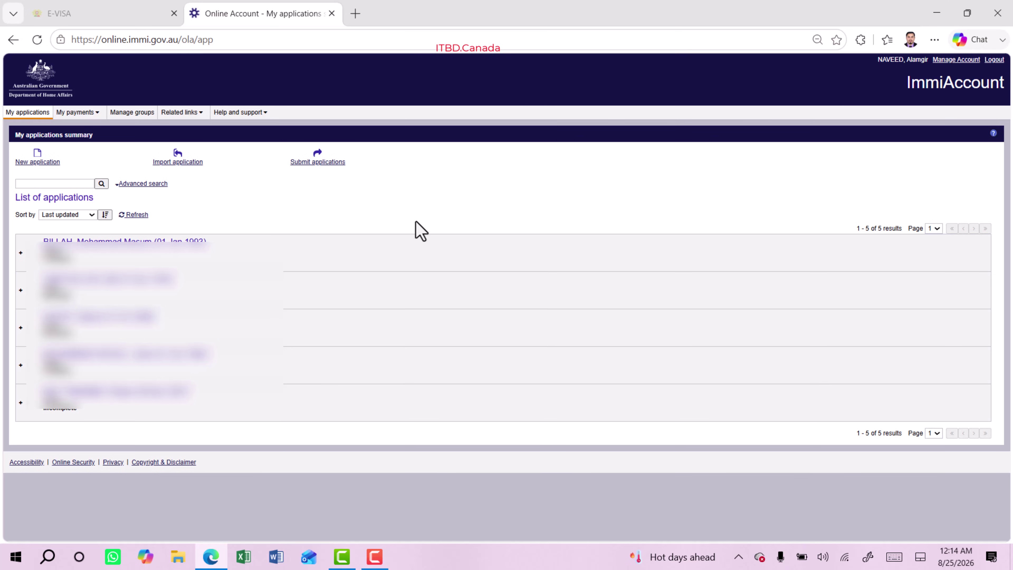
Start a new application for a Skills in Demand Visa (482)
left_click(33, 162)
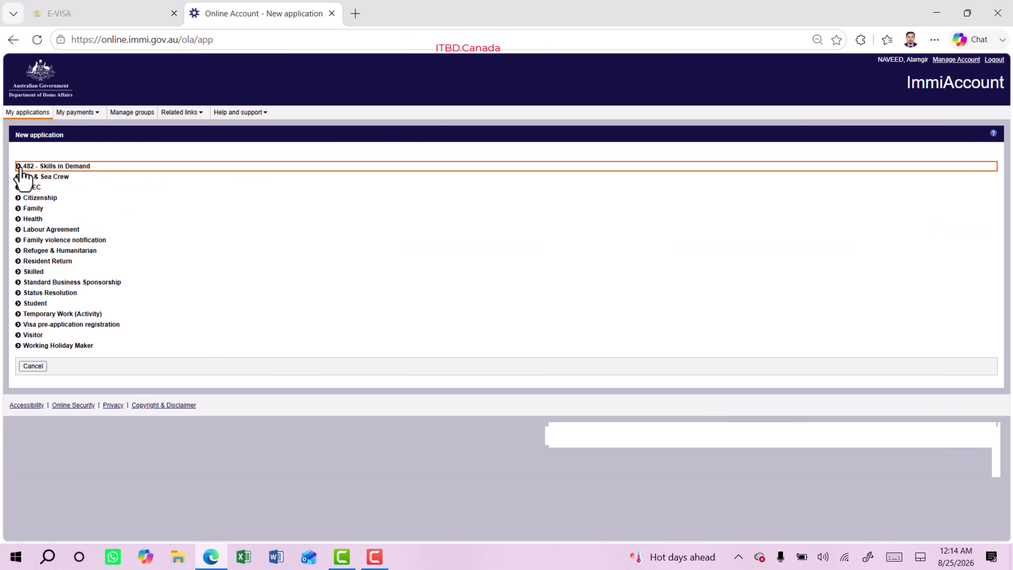
left_click(82, 165)
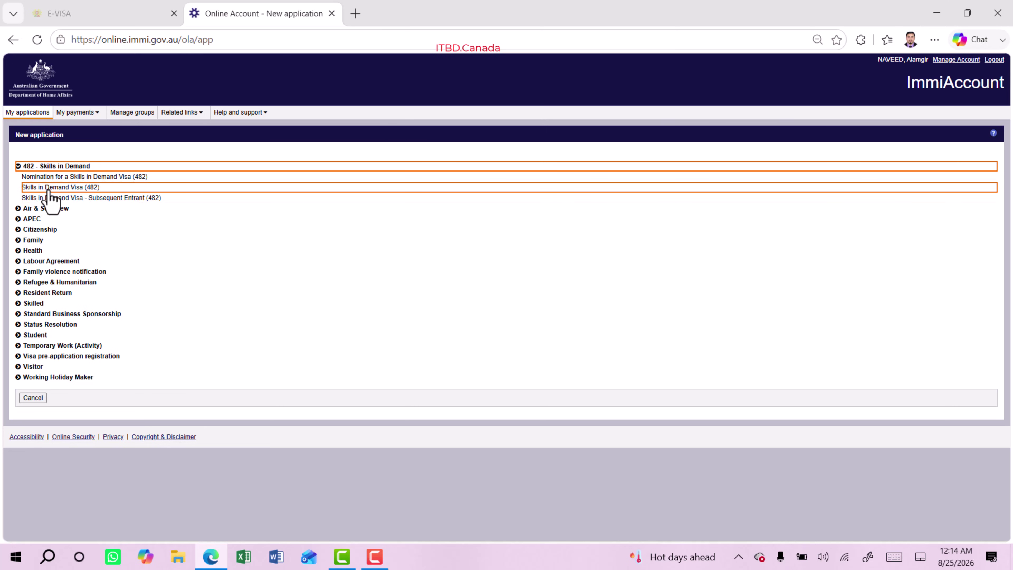
left_click(68, 188)
Agree to the terms and conditions and continue to the application context page
left_click_drag(392, 139, 421, 139)
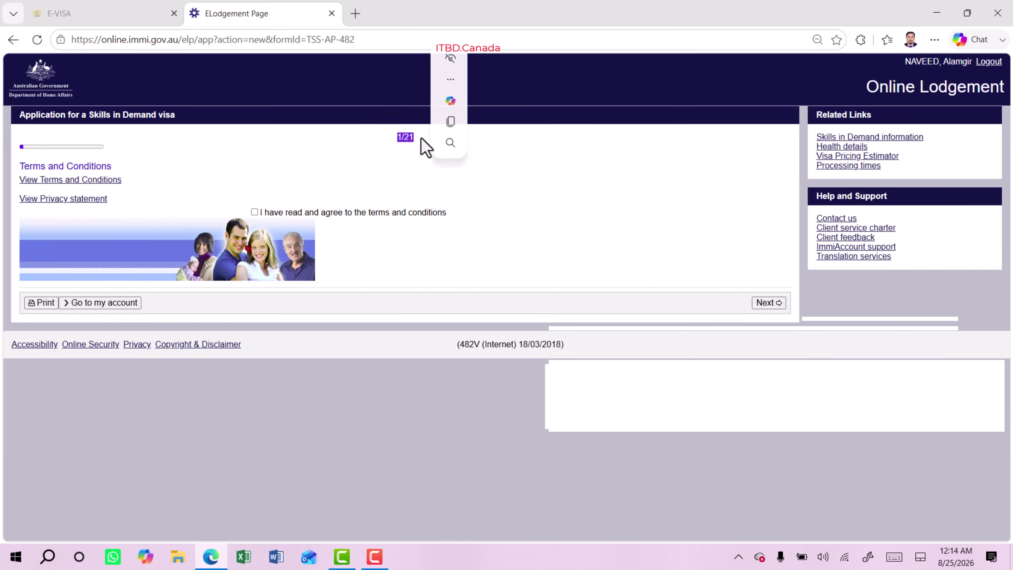
left_click(376, 149)
left_click(255, 212)
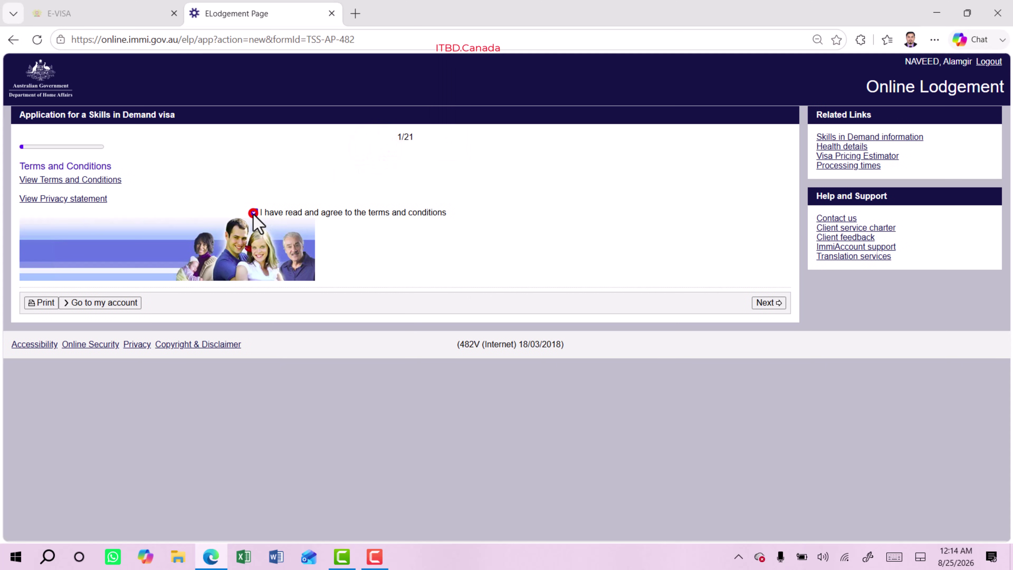
left_click(764, 304)
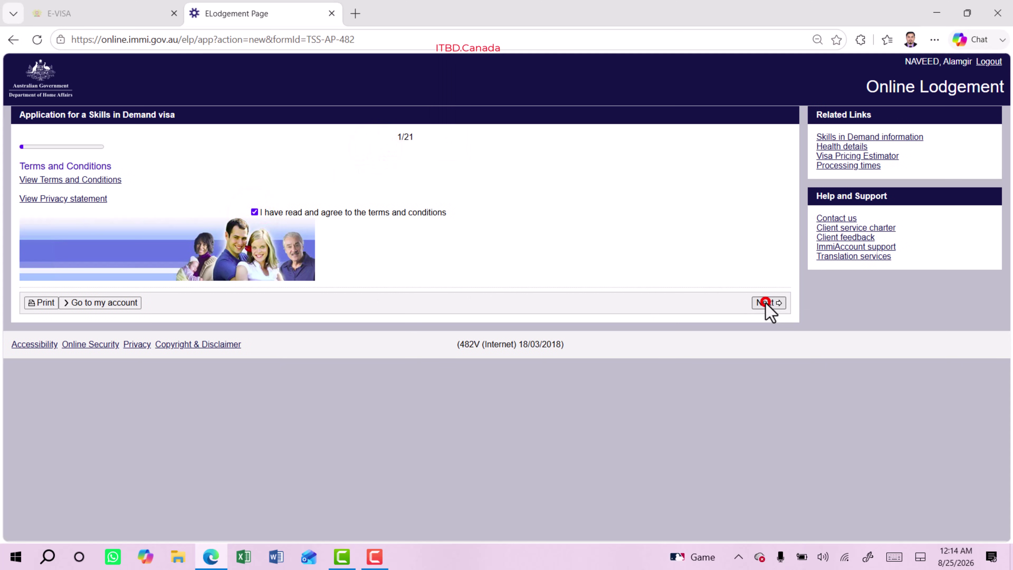
Set the applicant's current location to BANGLADESH and the legal status to Citizen
left_click(308, 227)
type("ban")
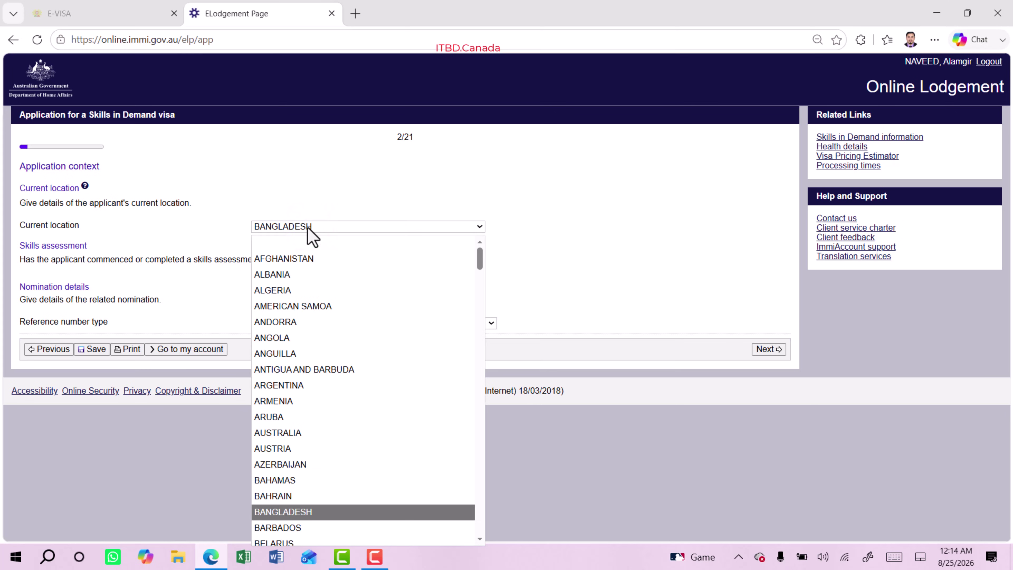
key("Return")
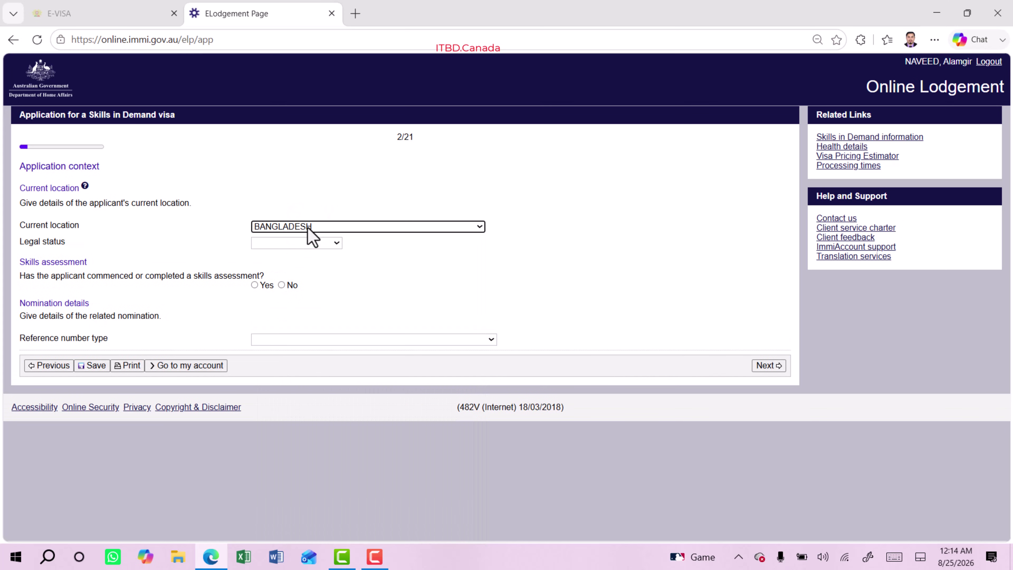
left_click(297, 243)
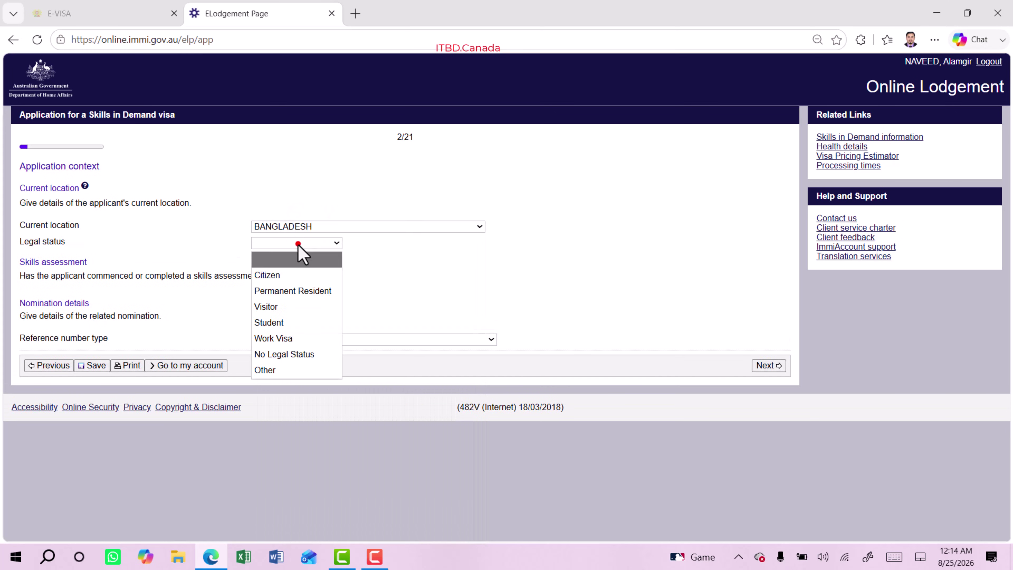
left_click(293, 277)
Answer No to both the commenced or completed skills assessment question and the mandatory skills assessment declaration
left_click_drag(33, 276, 232, 275)
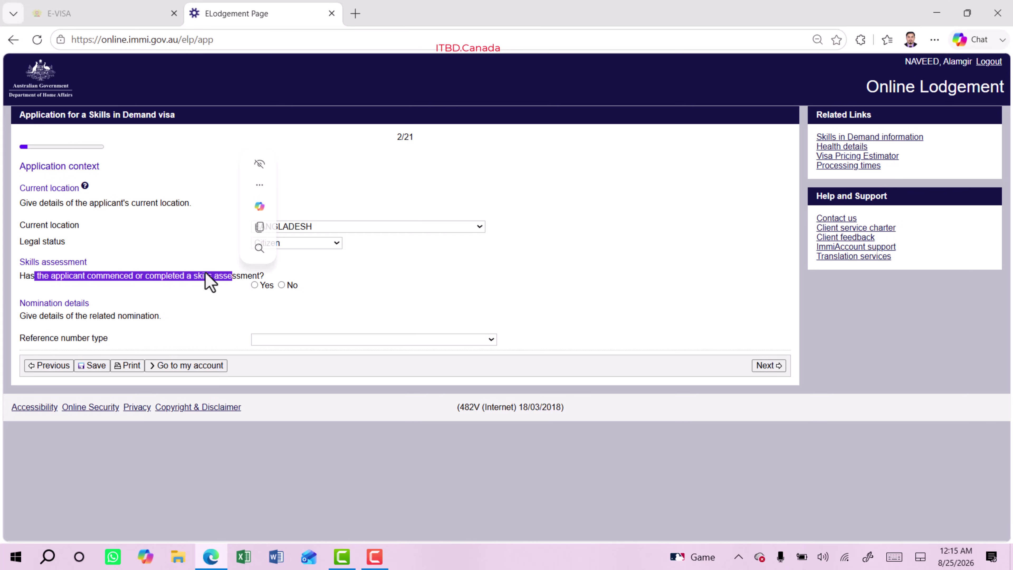
left_click(205, 273)
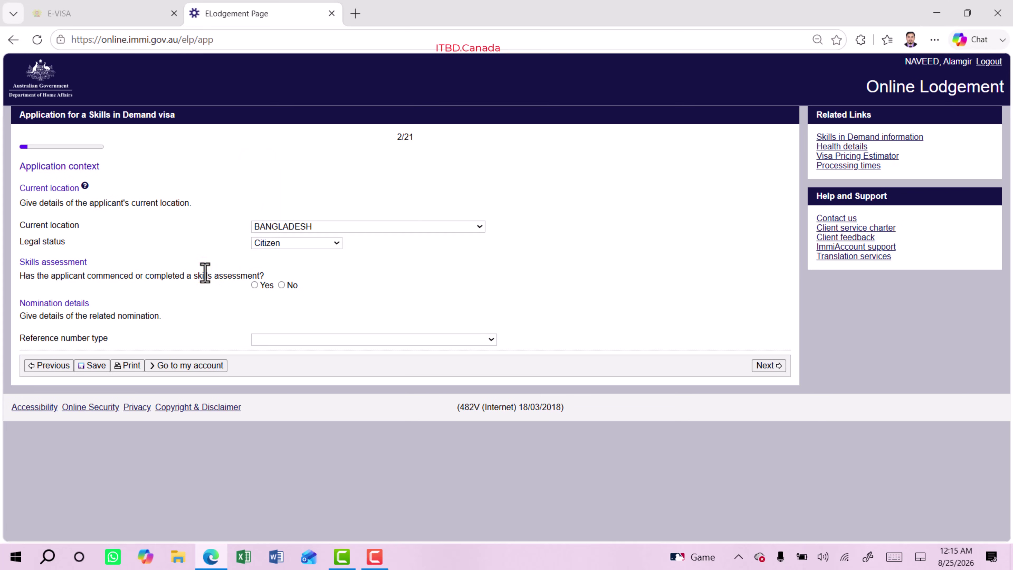
left_click_drag(167, 276, 229, 276)
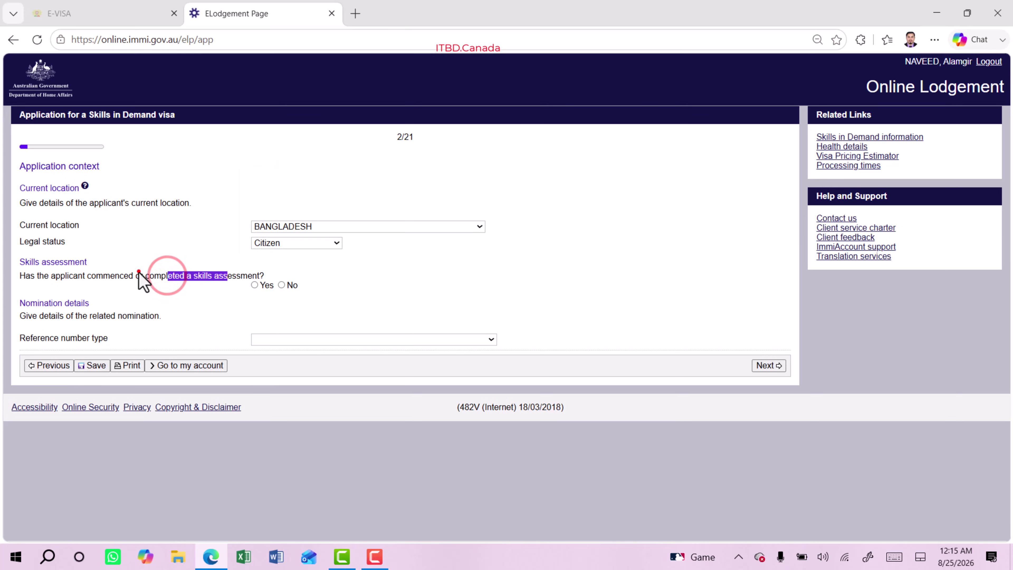
left_click_drag(138, 272, 160, 285)
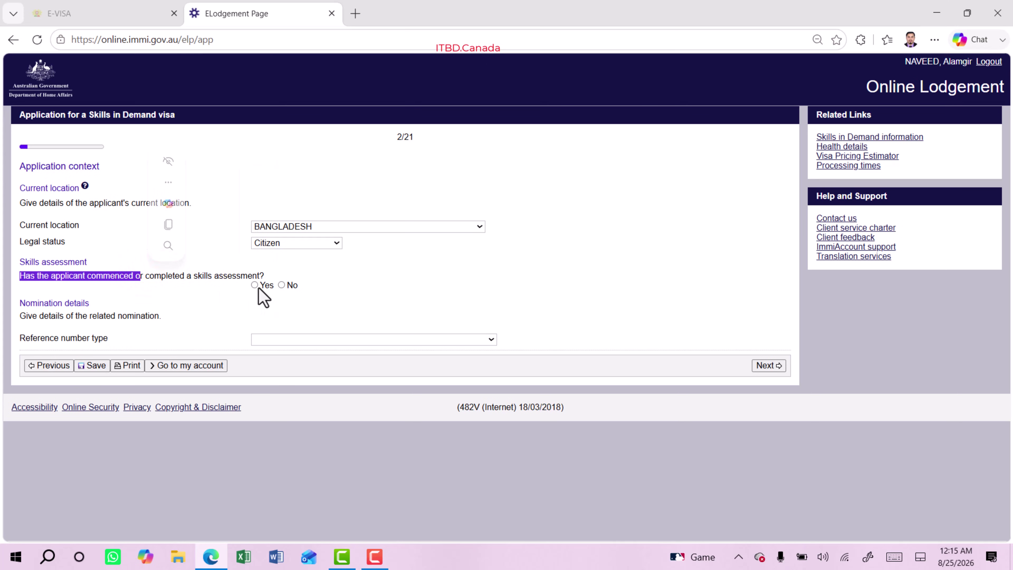
left_click(282, 286)
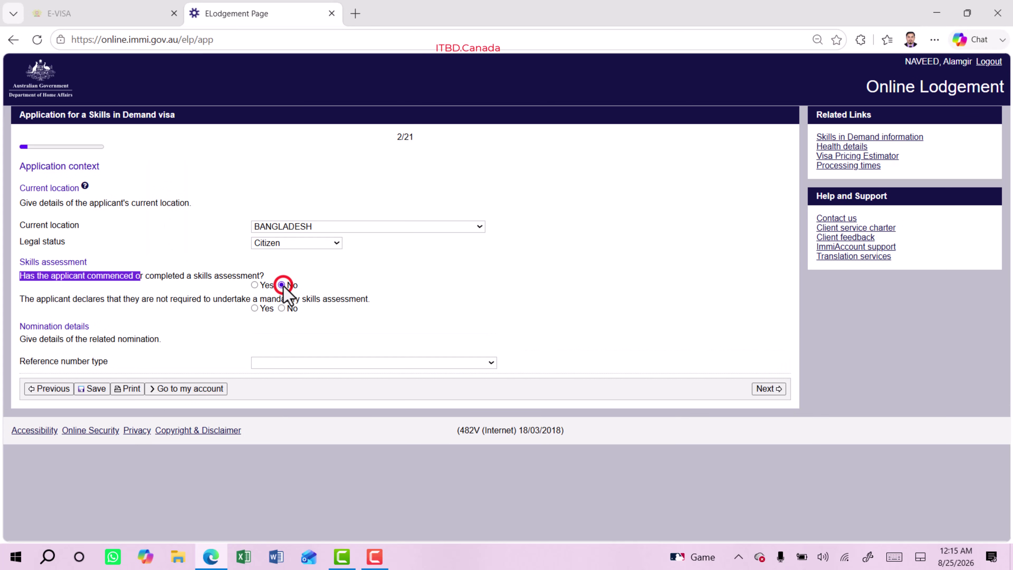
left_click_drag(51, 299, 349, 302)
left_click(348, 302)
left_click(281, 308)
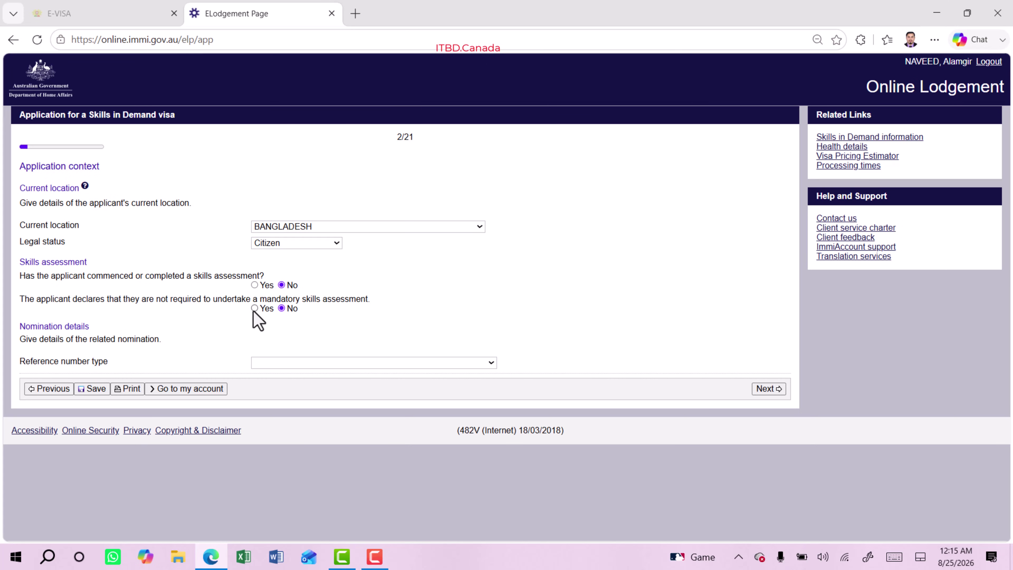
Choose Nomination Application ID Number as the nomination's reference number type and continue to the primary applicant page
left_click_drag(39, 327, 174, 351)
left_click(88, 342)
left_click_drag(34, 361, 129, 363)
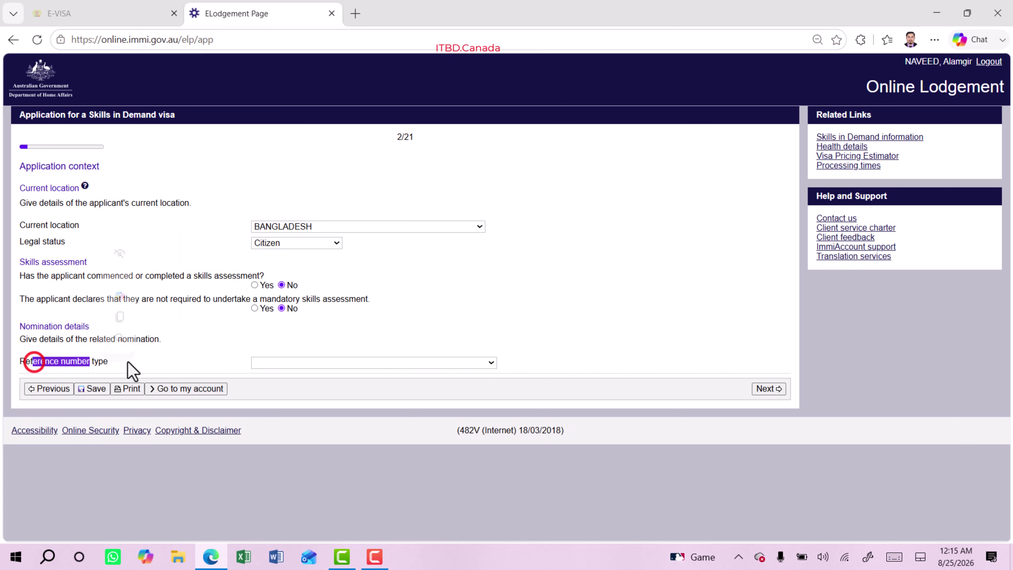
left_click(340, 363)
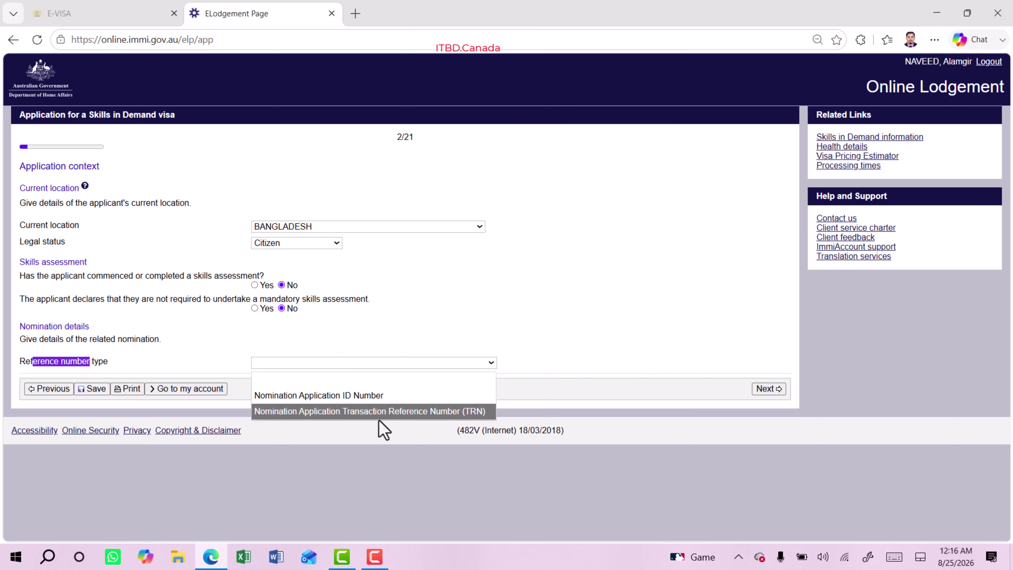
left_click(375, 395)
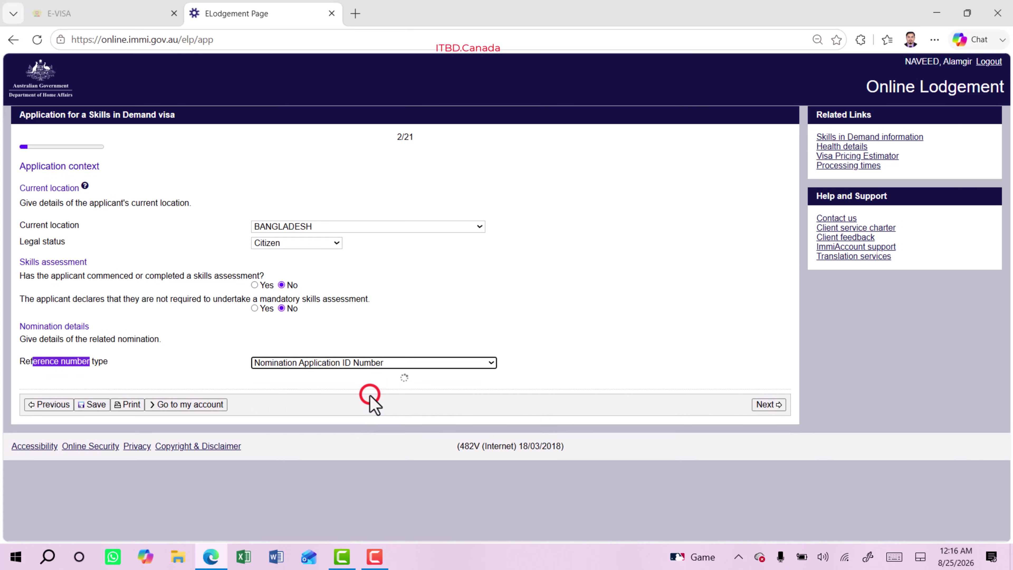
left_click(765, 404)
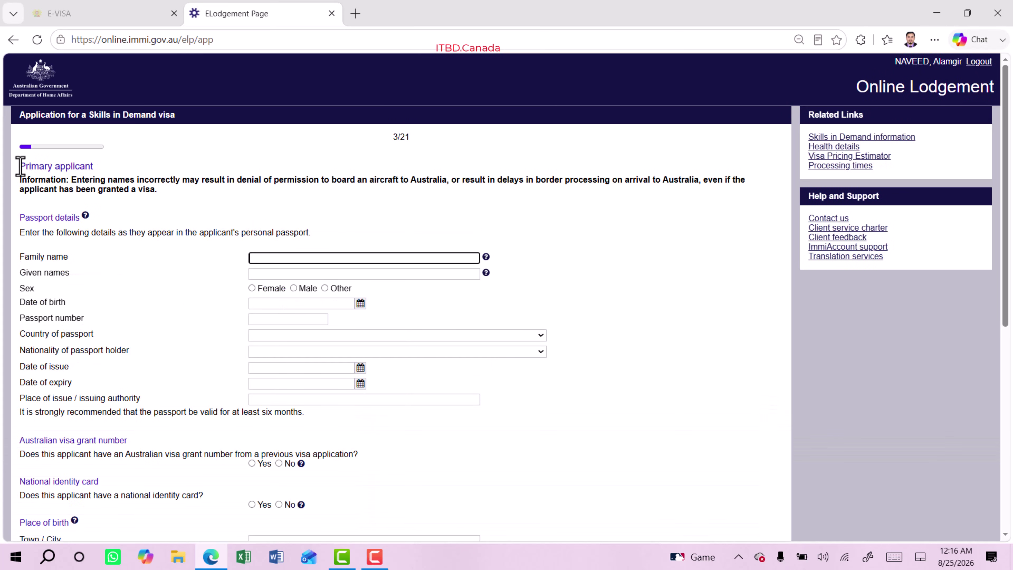
Fill in the primary applicant's family and given names from the saved info, set the sex to Male, and enter the date of birth
left_click_drag(20, 166, 99, 167)
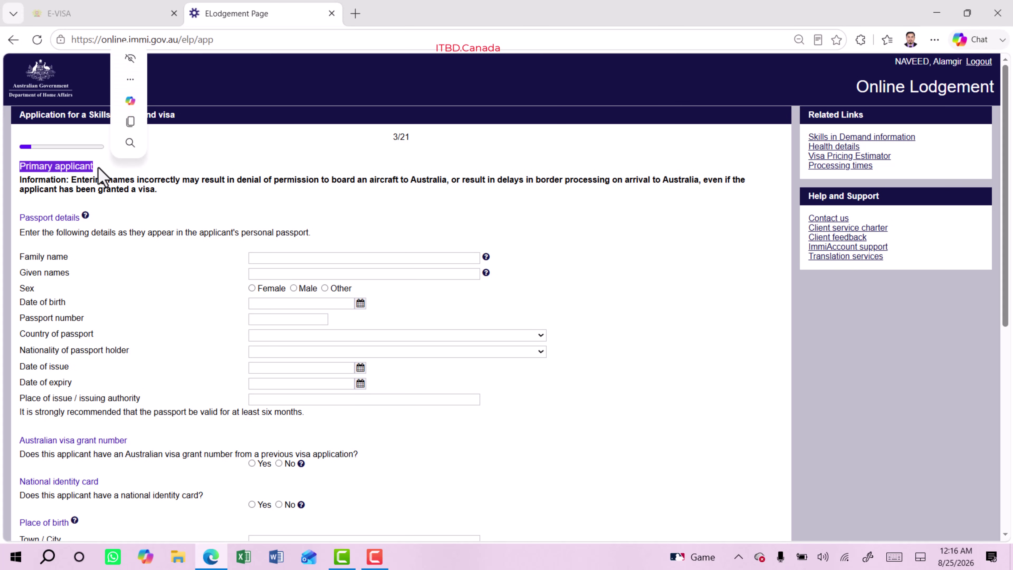
left_click(304, 259)
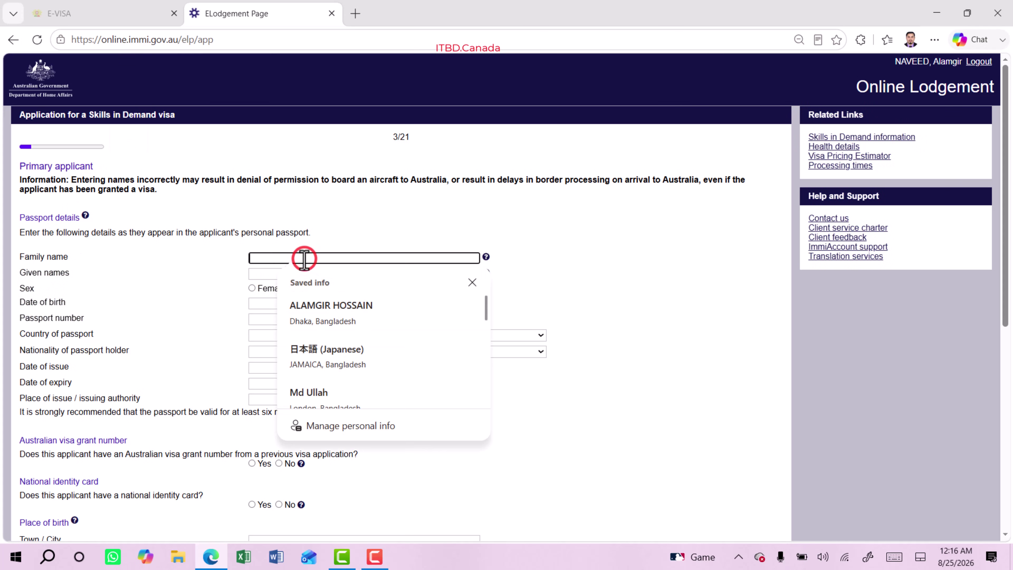
left_click(333, 308)
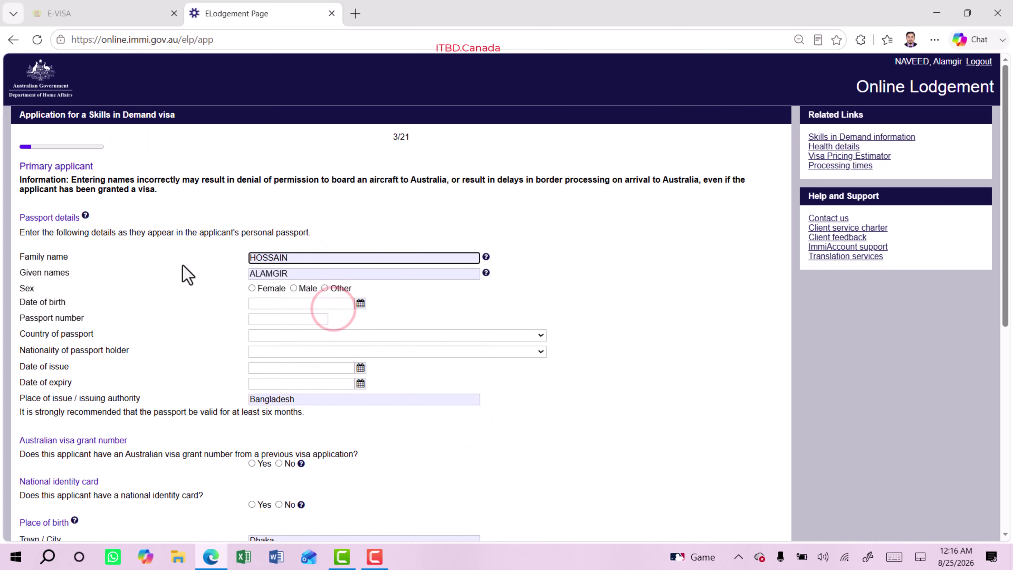
left_click(293, 288)
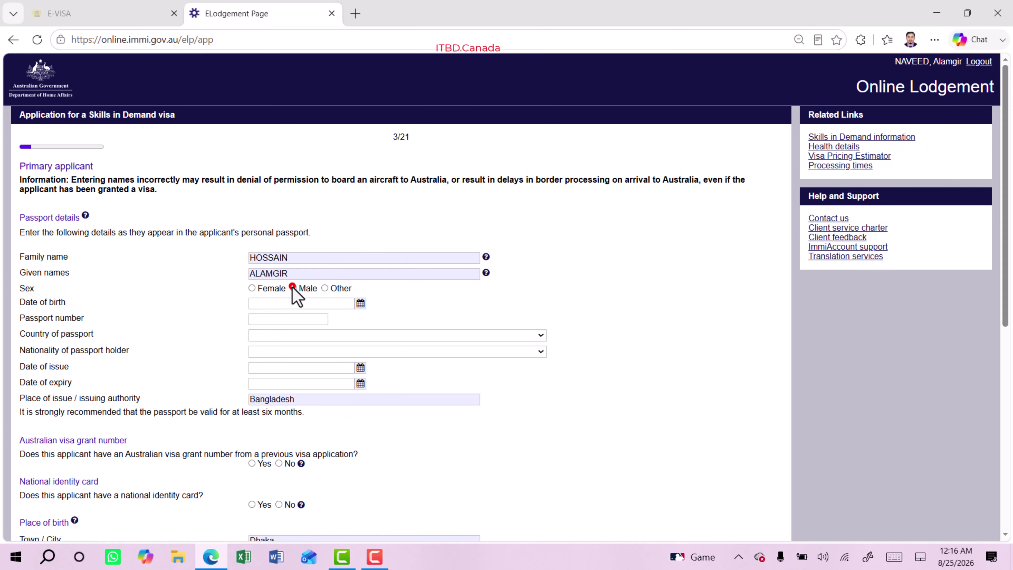
left_click(361, 303)
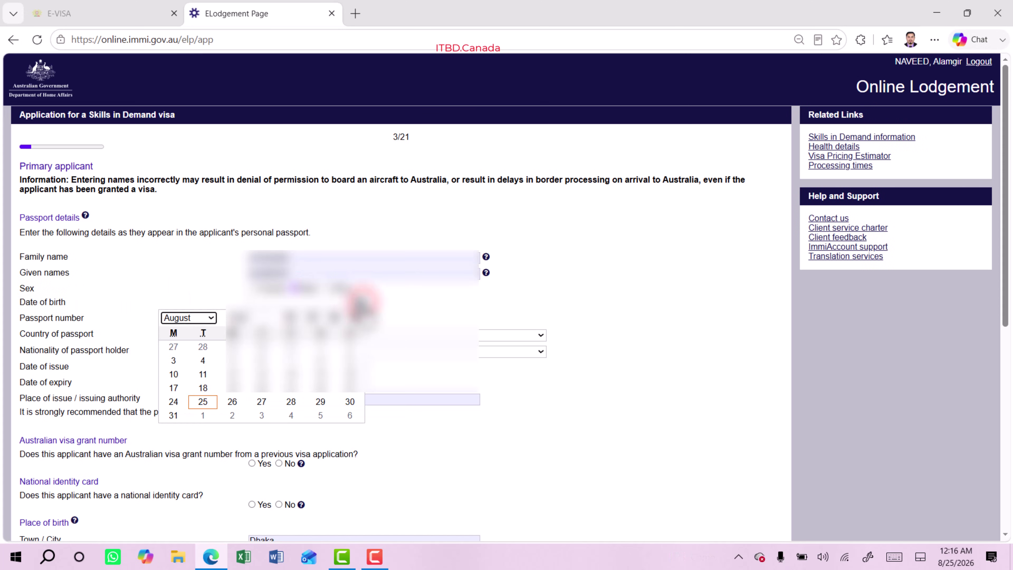
left_click(463, 339)
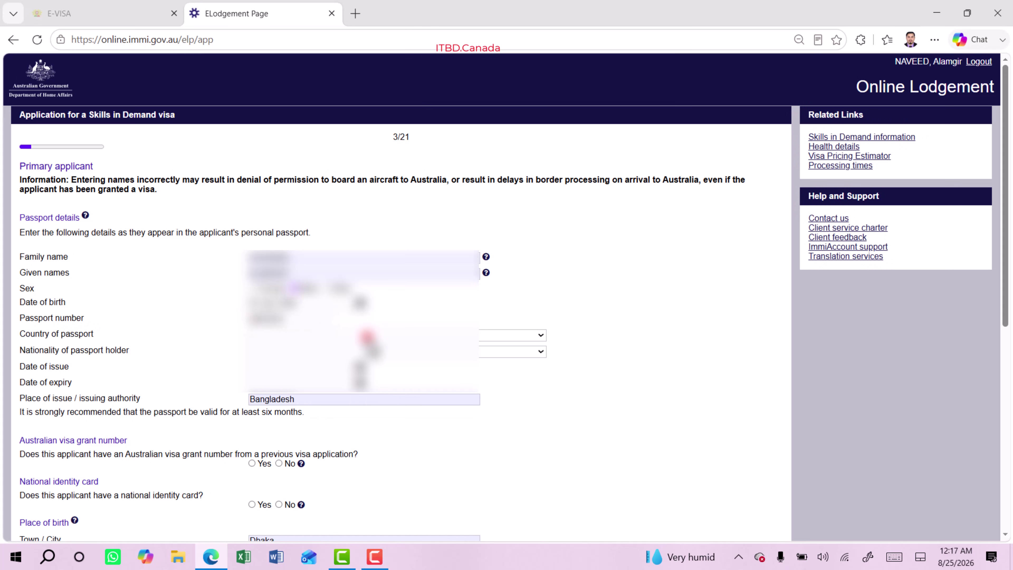
Set the country of passport to BANGLADESH and choose the nationality of the passport holder
left_click(371, 336)
scroll(341, 256, "down", 1)
left_click(340, 256)
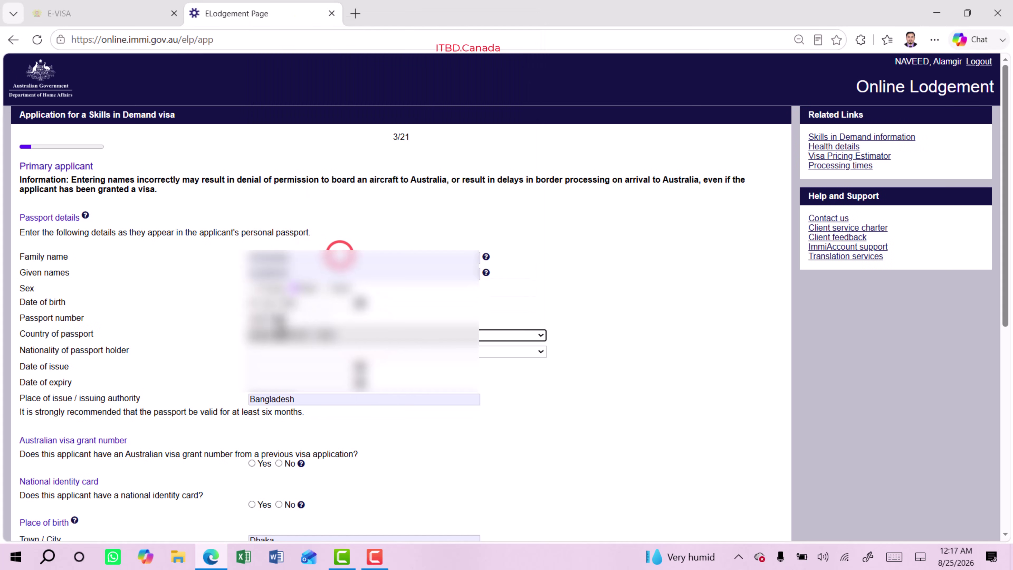
left_click(327, 352)
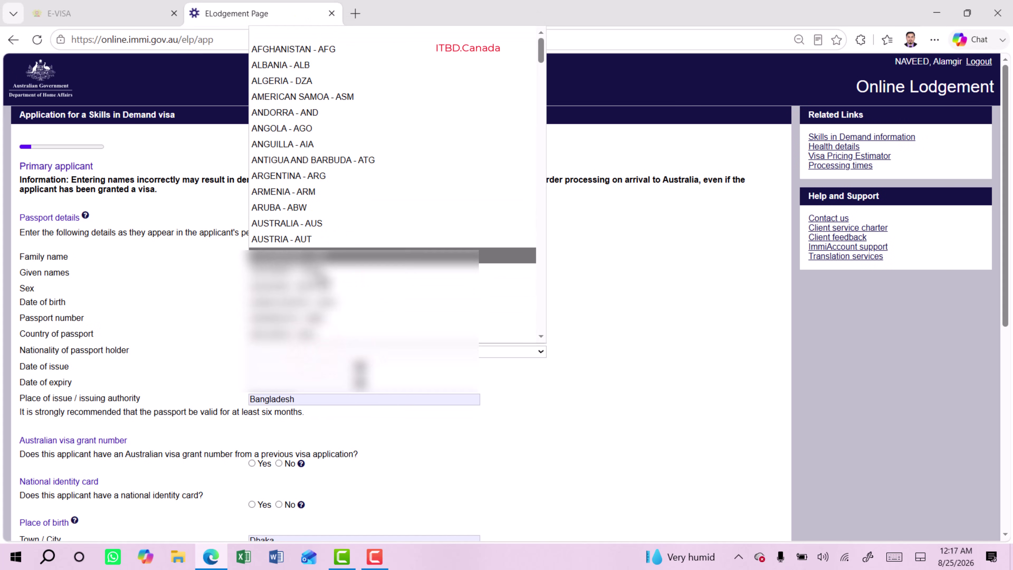
left_click(317, 299)
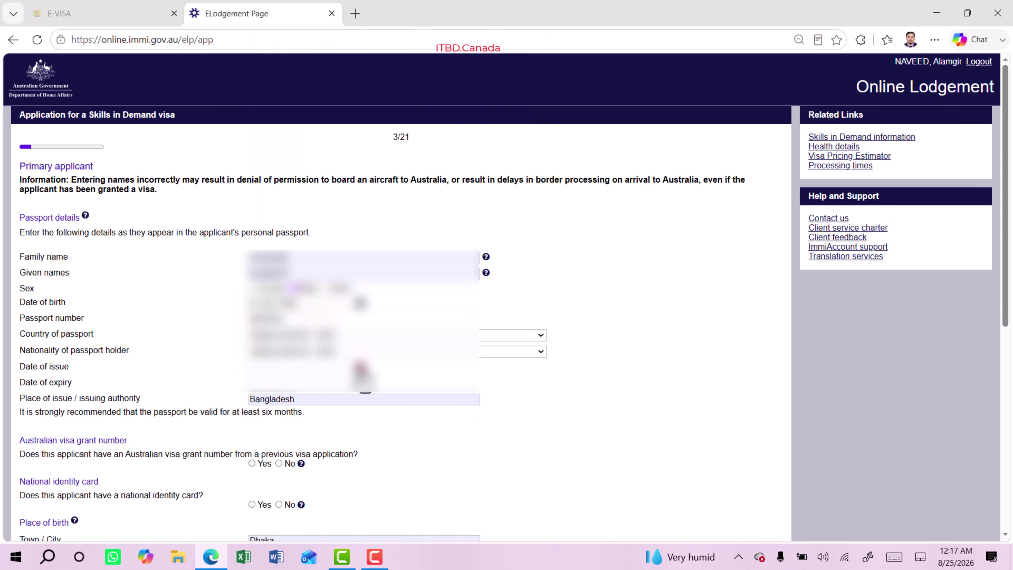
Enter the passport's date of issue and date of expiry using the calendars
left_click(359, 382)
left_click(255, 381)
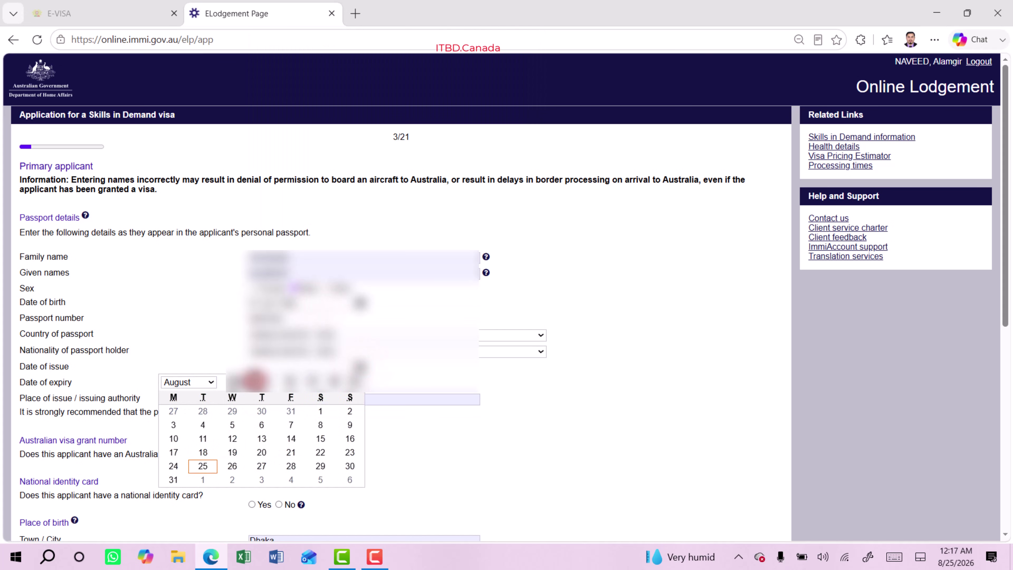
left_click(259, 411)
left_click(320, 382)
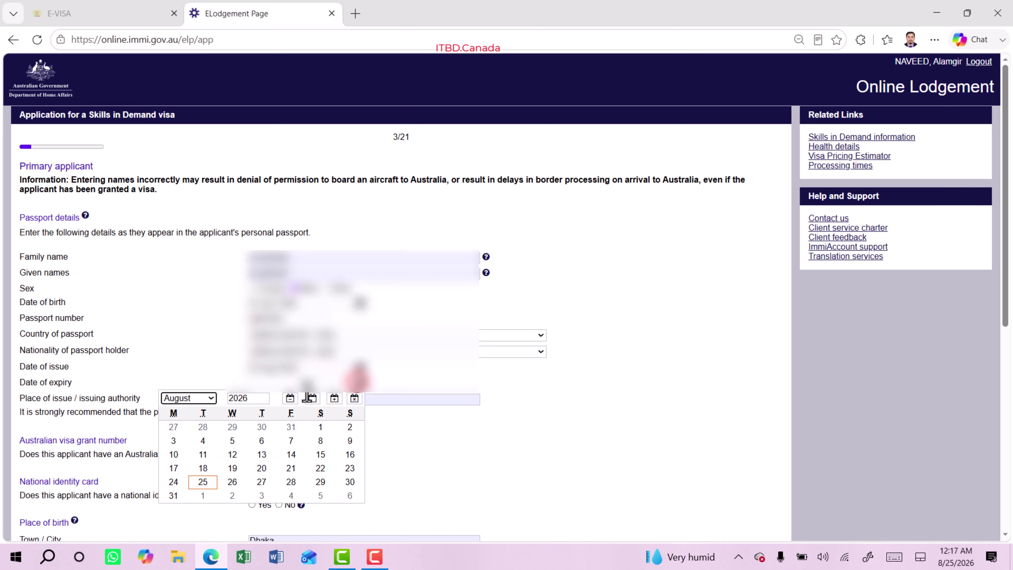
left_click_drag(52, 398, 134, 399)
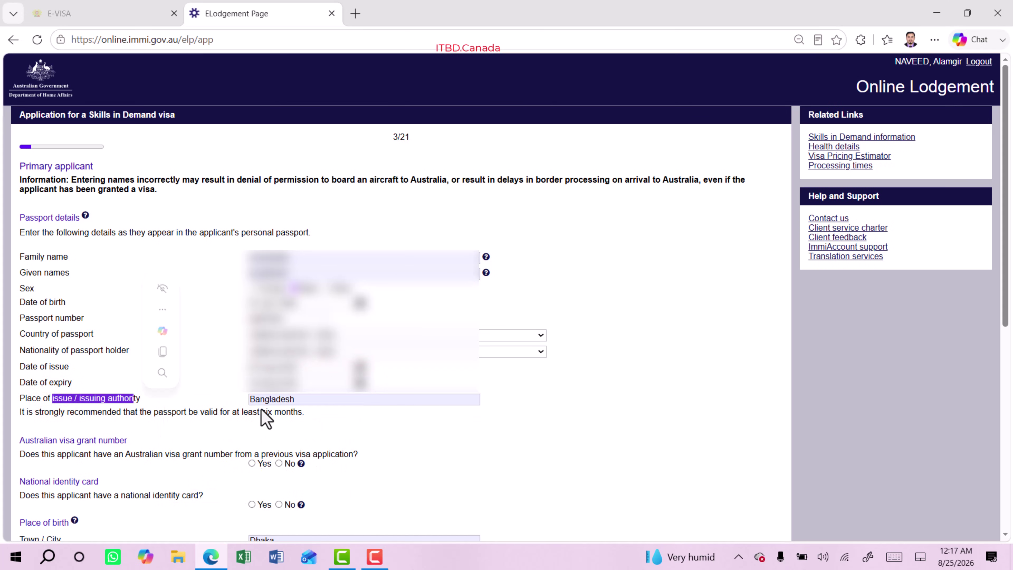
Answer No to having an Australian visa grant number from a previous visa application
scroll(175, 419, "down", 5)
left_click_drag(30, 242, 128, 246)
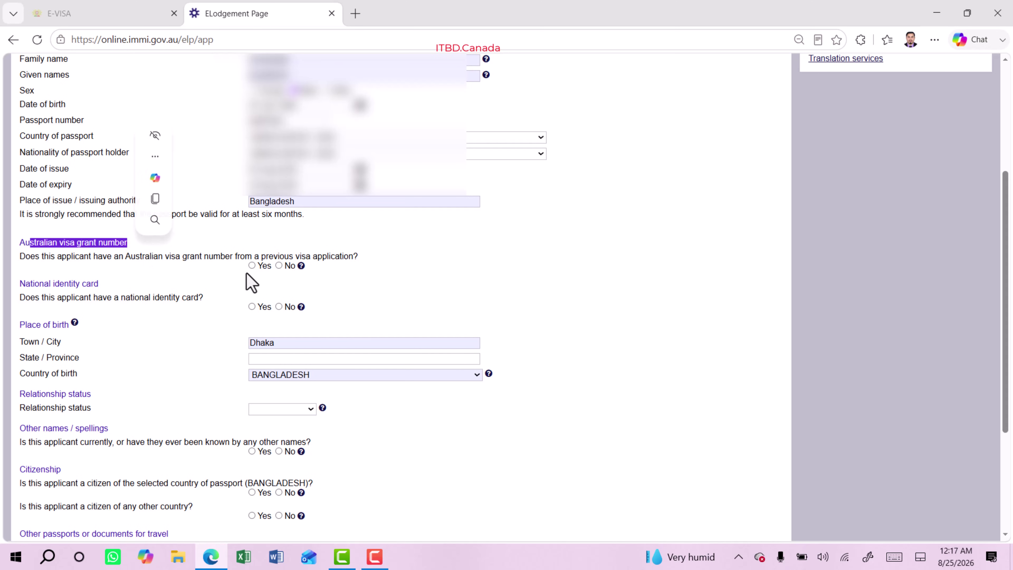
left_click(279, 266)
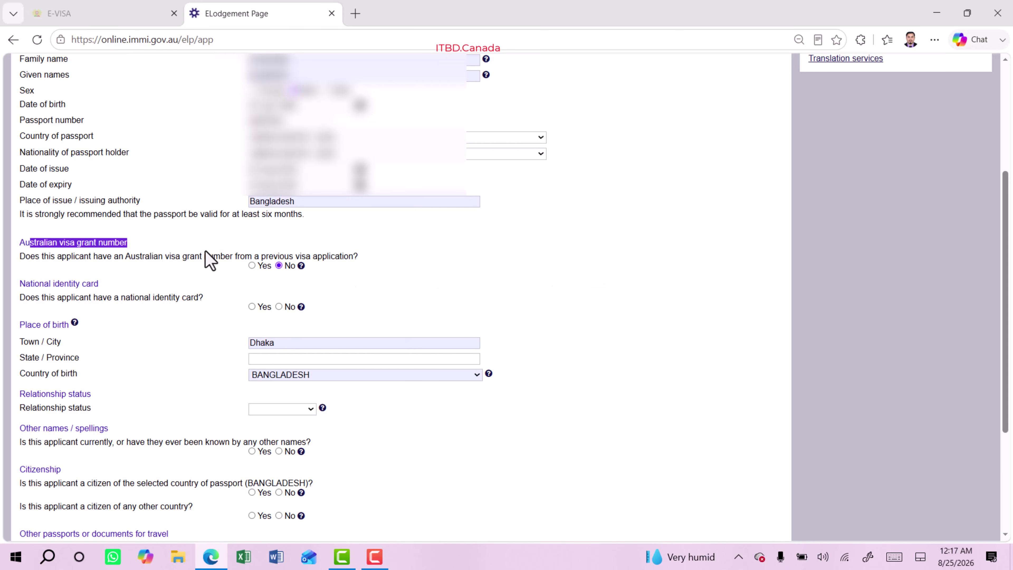
Answer Yes to having a national identity card and open a new entry for the card's details
left_click_drag(50, 285, 100, 285)
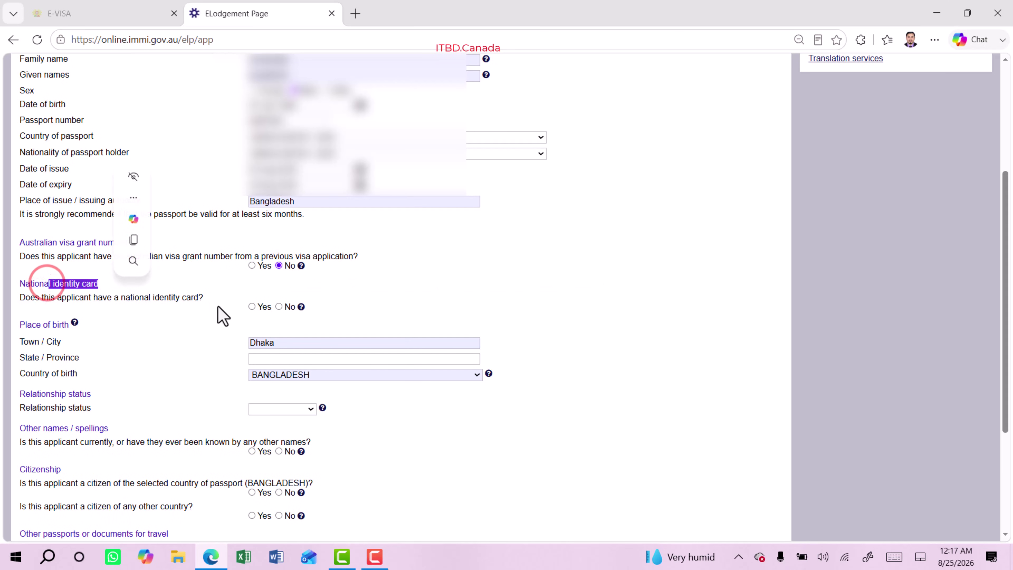
left_click(252, 308)
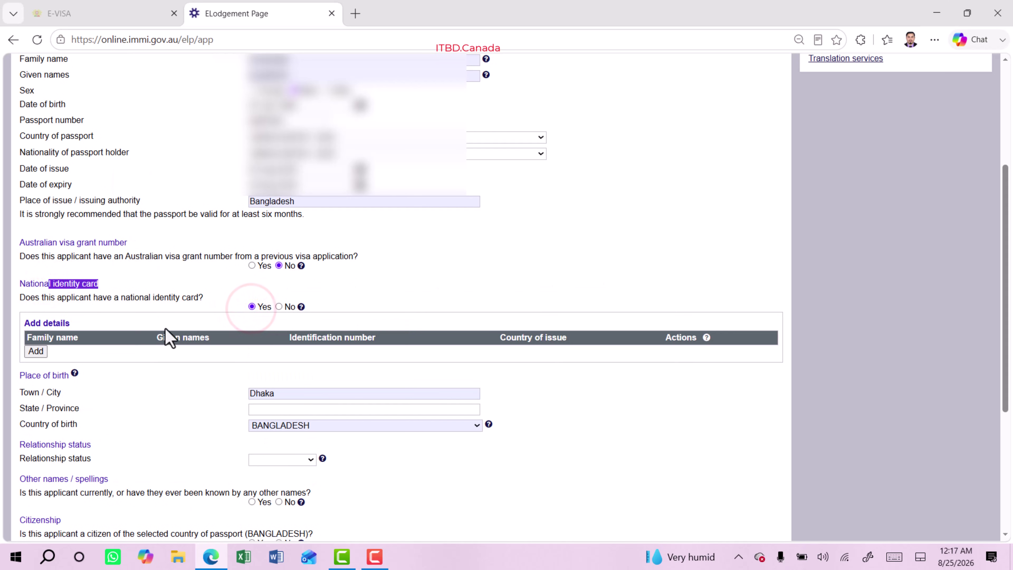
left_click(38, 351)
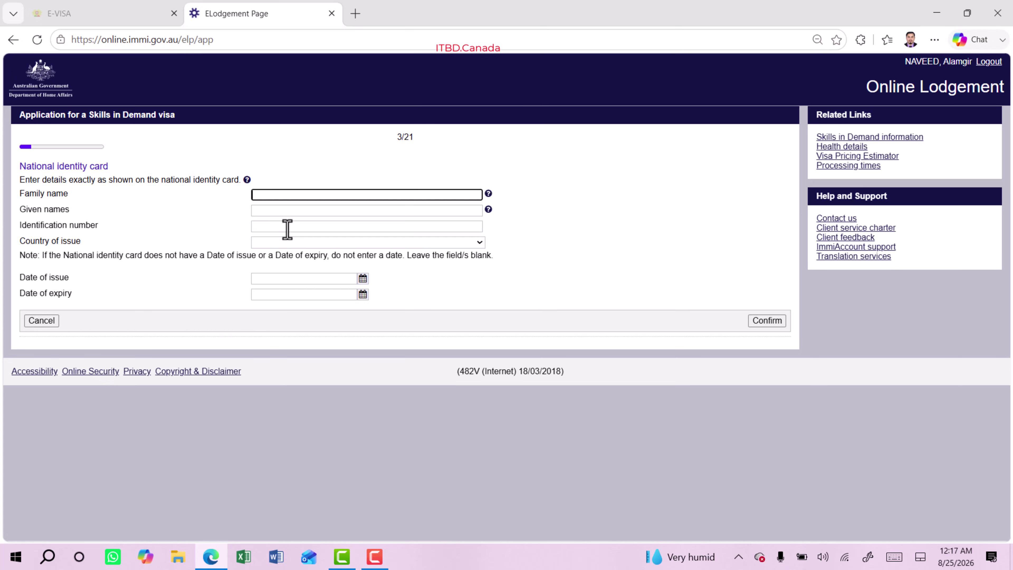
Cancel the new national identity card entry and answer No to having a national identity card
left_click(332, 243)
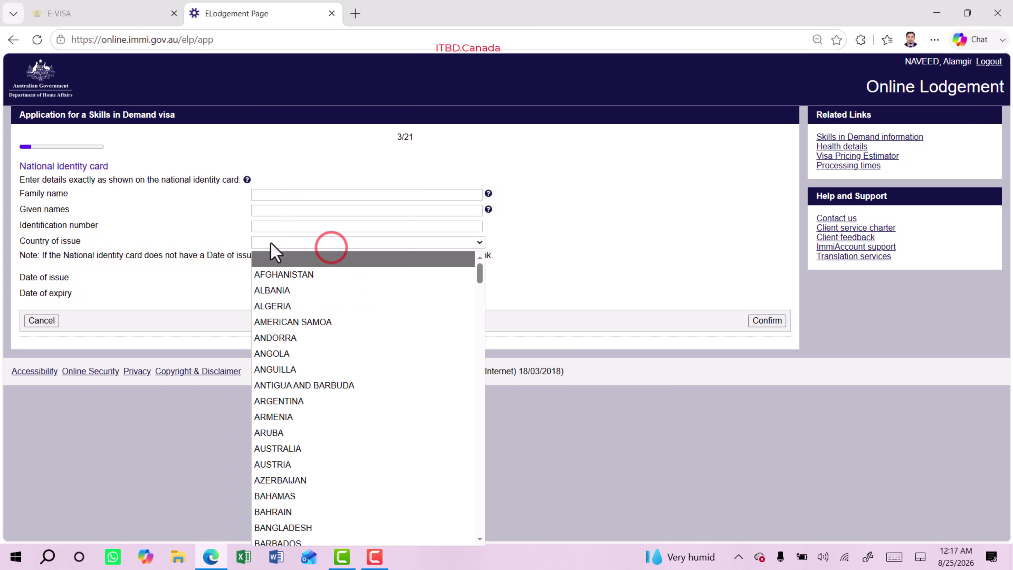
left_click(181, 243)
left_click_drag(19, 277, 93, 305)
left_click(159, 302)
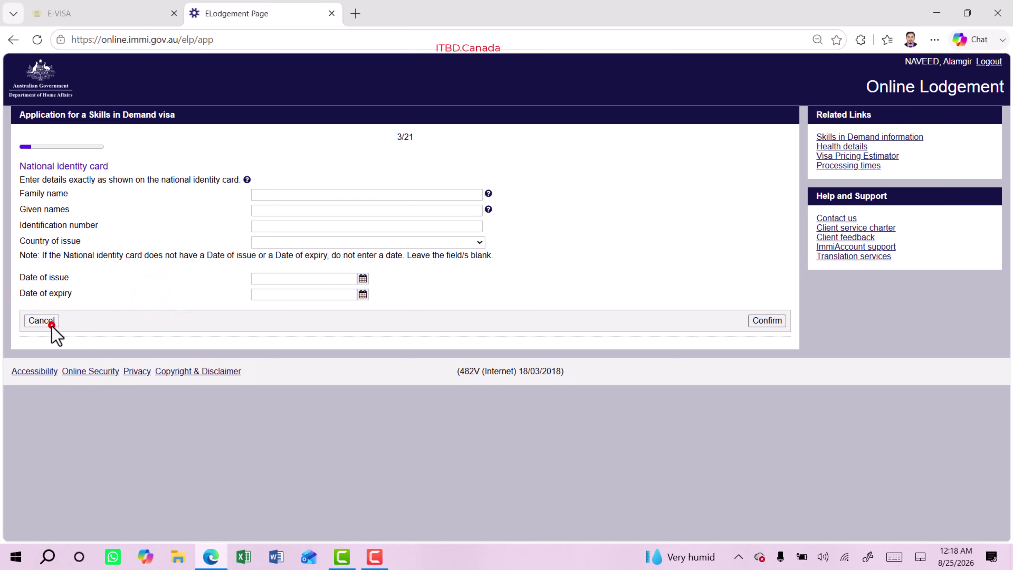
left_click(42, 321)
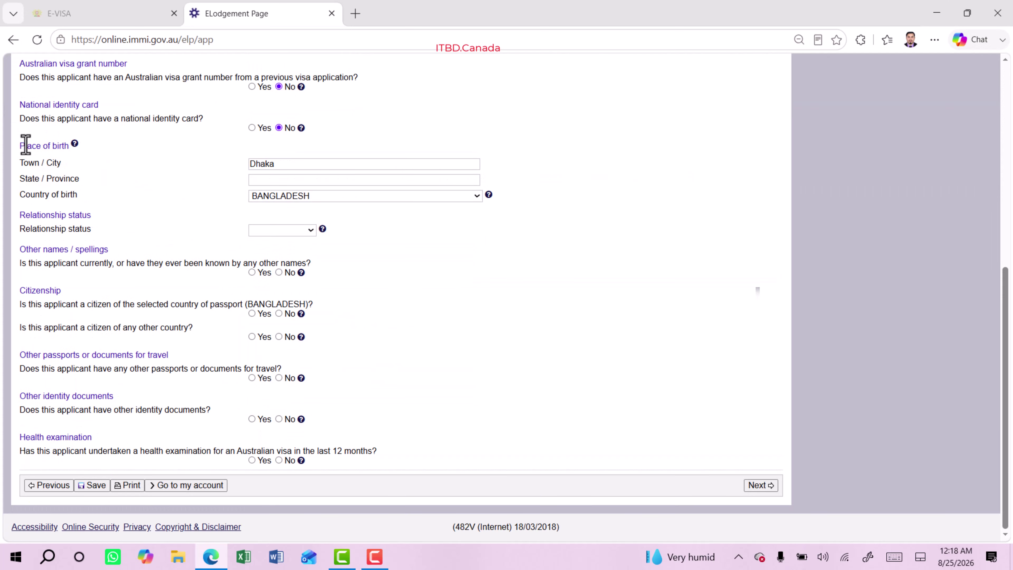
Set the applicant's relationship status to Married and answer No to being known by any other names
left_click_drag(19, 145, 69, 163)
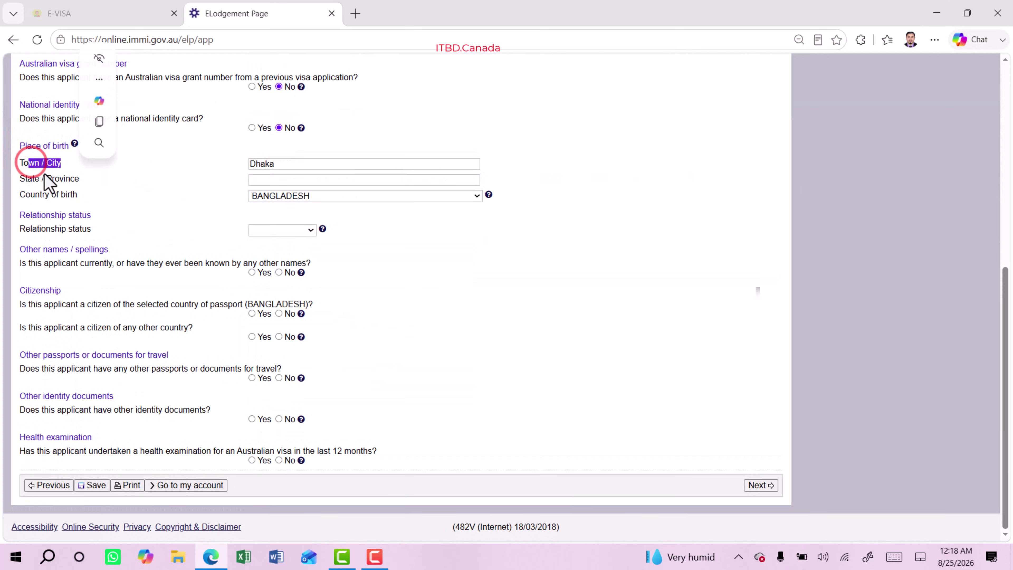
left_click_drag(39, 195, 93, 196)
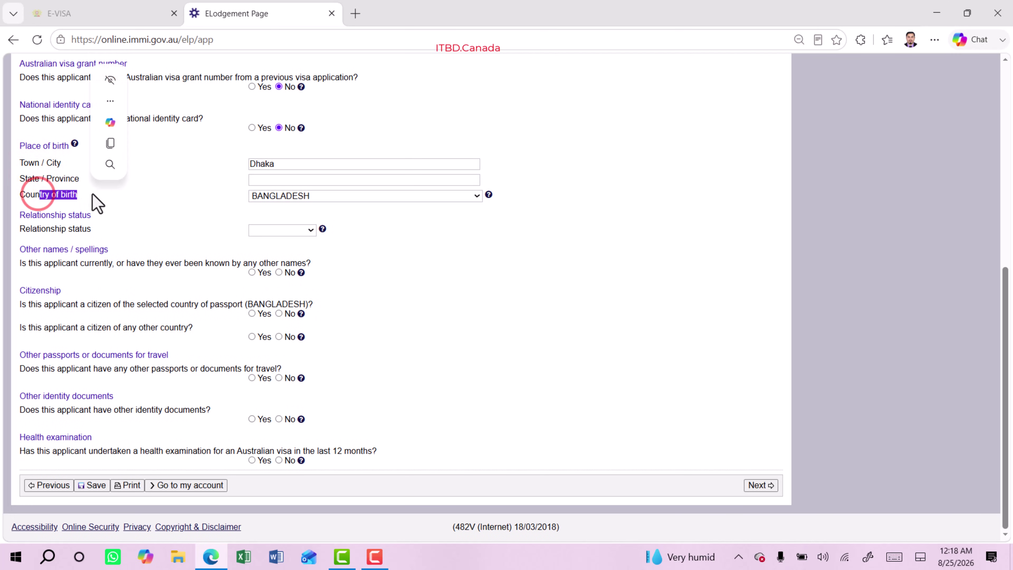
left_click(279, 229)
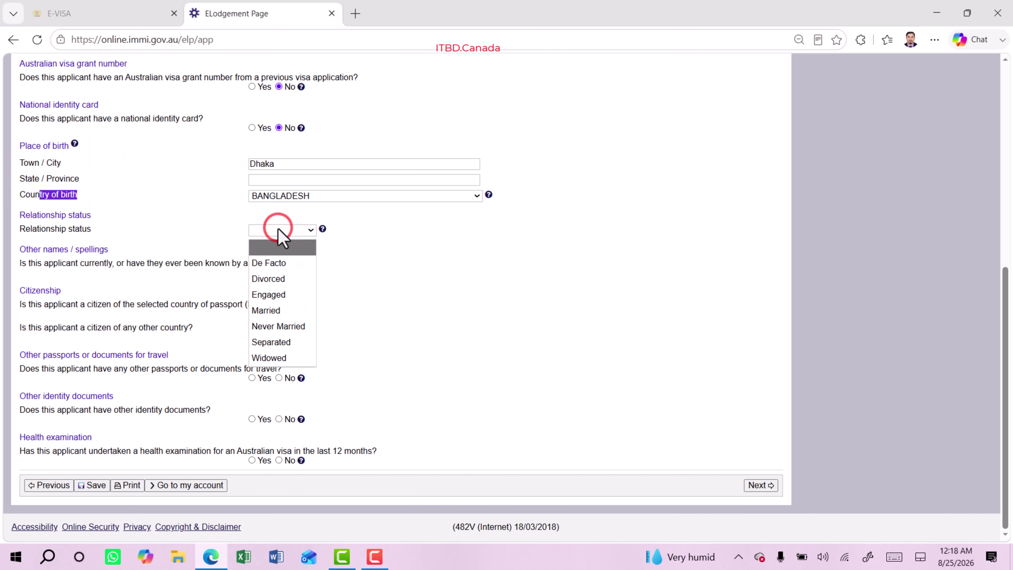
left_click(279, 314)
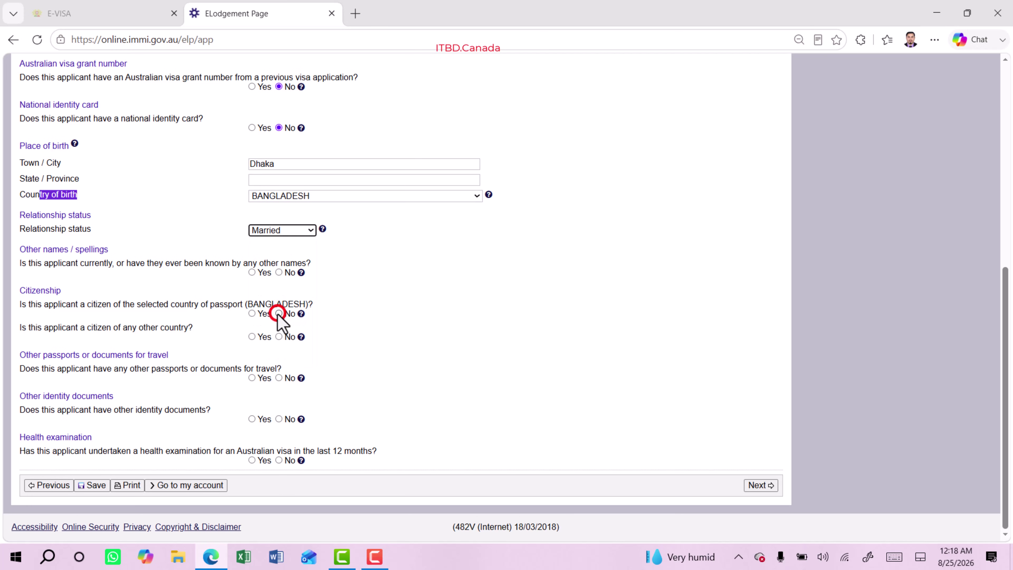
left_click_drag(20, 249, 198, 263)
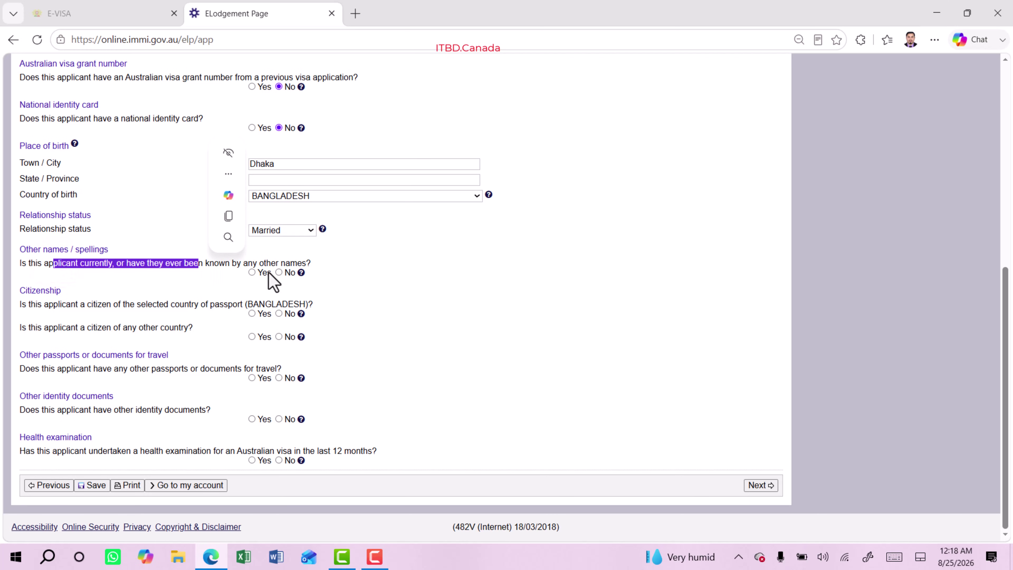
left_click(279, 273)
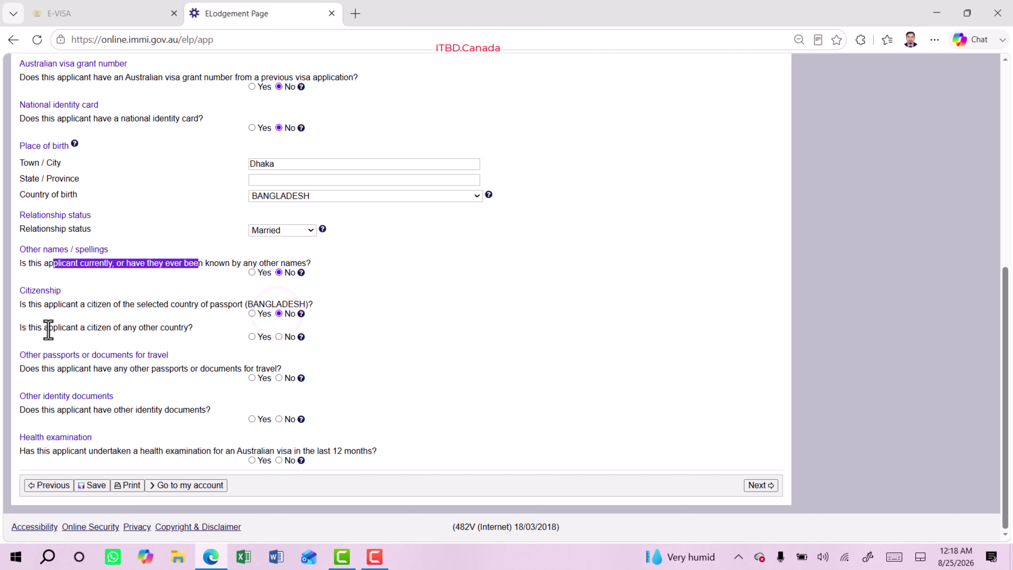
Answer Yes to being a citizen of BANGLADESH and No to being a citizen of any other country
left_click_drag(27, 328, 183, 331)
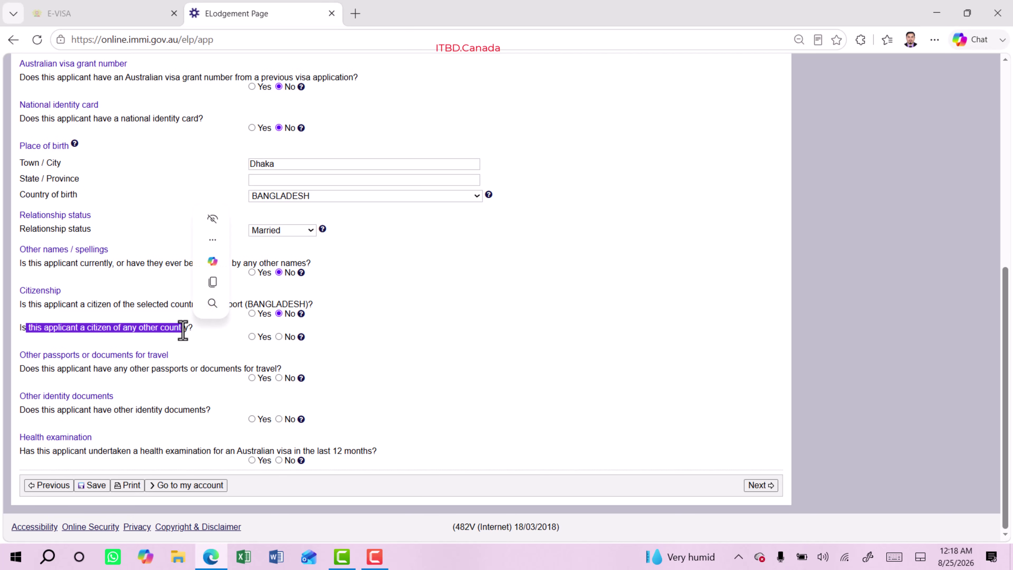
left_click(279, 337)
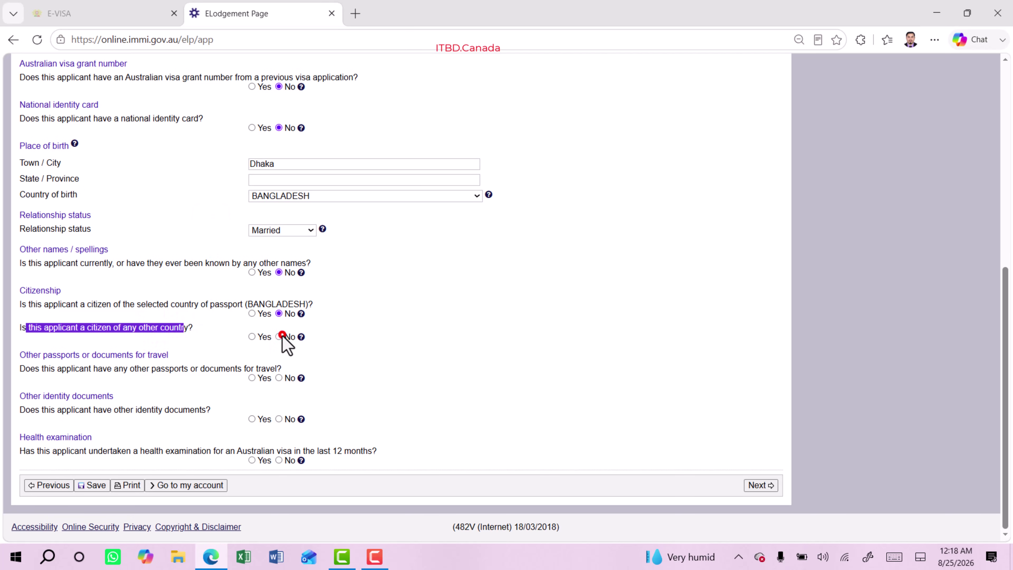
left_click_drag(28, 350, 144, 352)
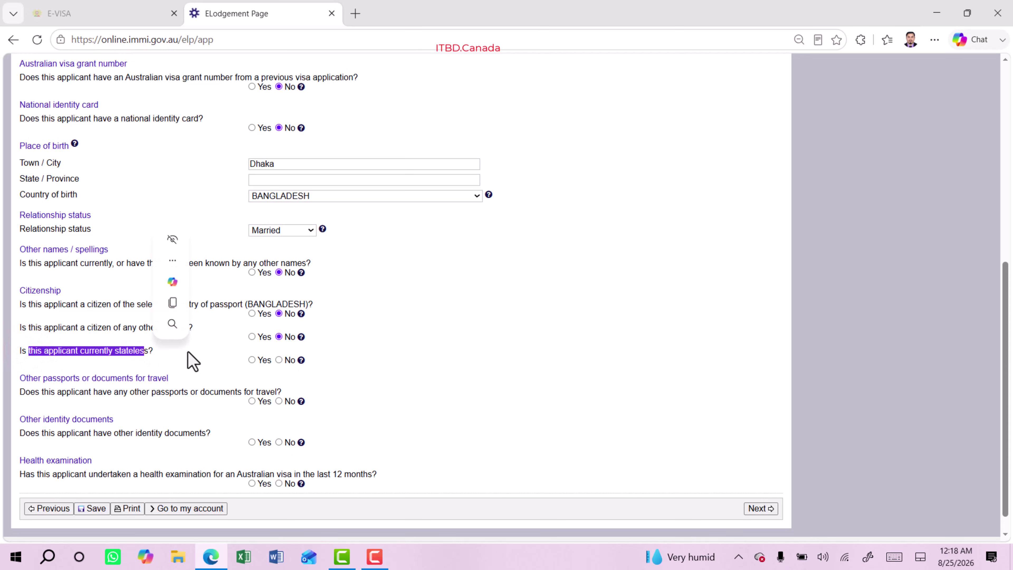
left_click(279, 360)
scroll(289, 359, "down", 1)
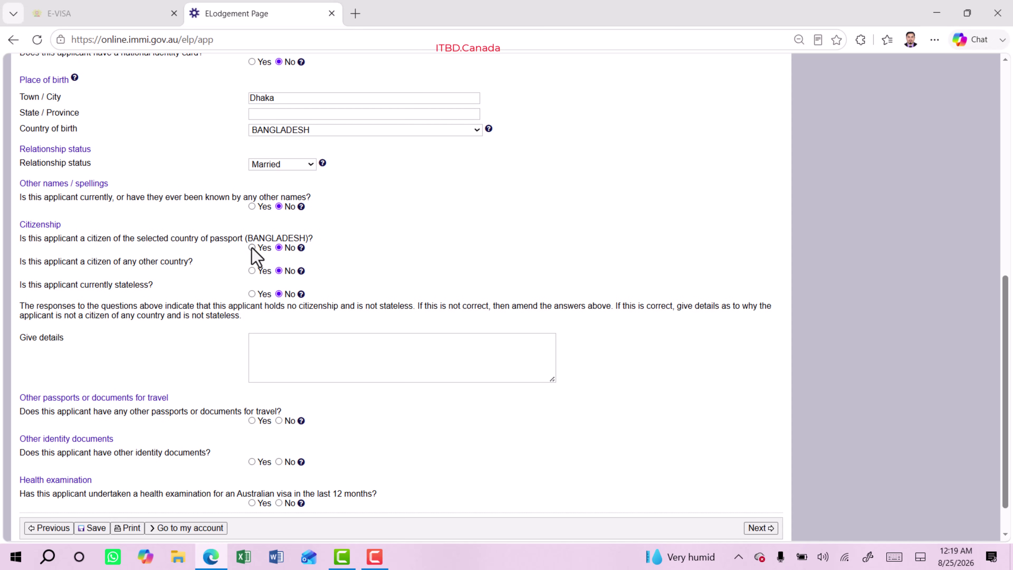
left_click(252, 248)
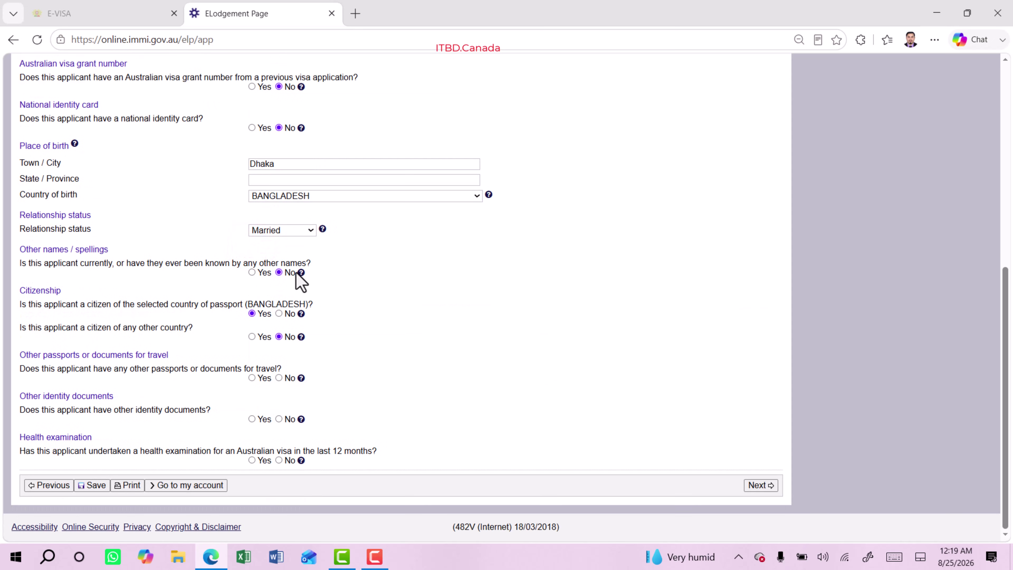
left_click_drag(173, 327, 175, 327)
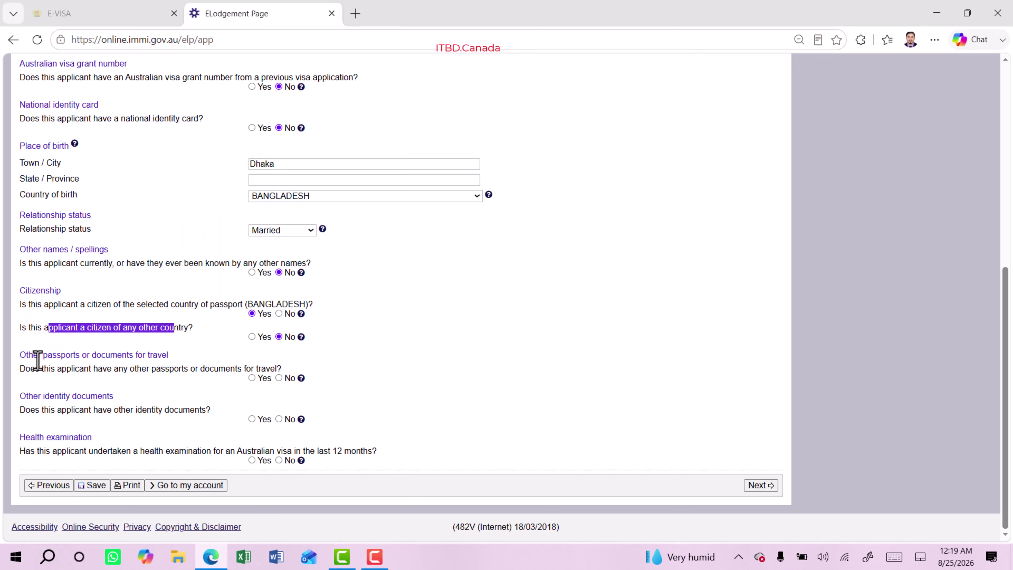
Answer No to having other passports or documents for travel and No to having other identity documents
left_click_drag(28, 355, 176, 355)
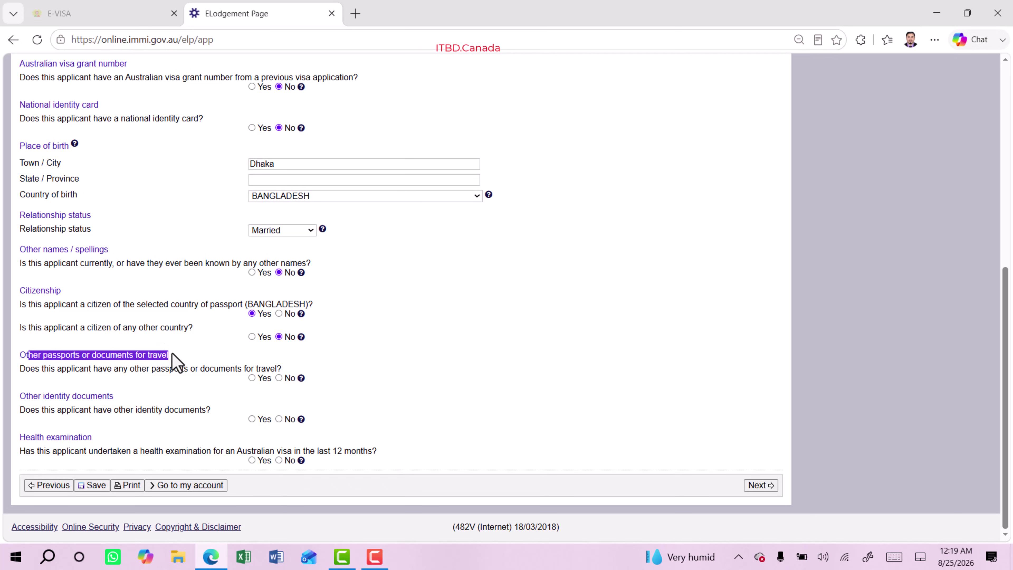
left_click(279, 378)
left_click_drag(92, 411, 215, 423)
left_click(60, 414)
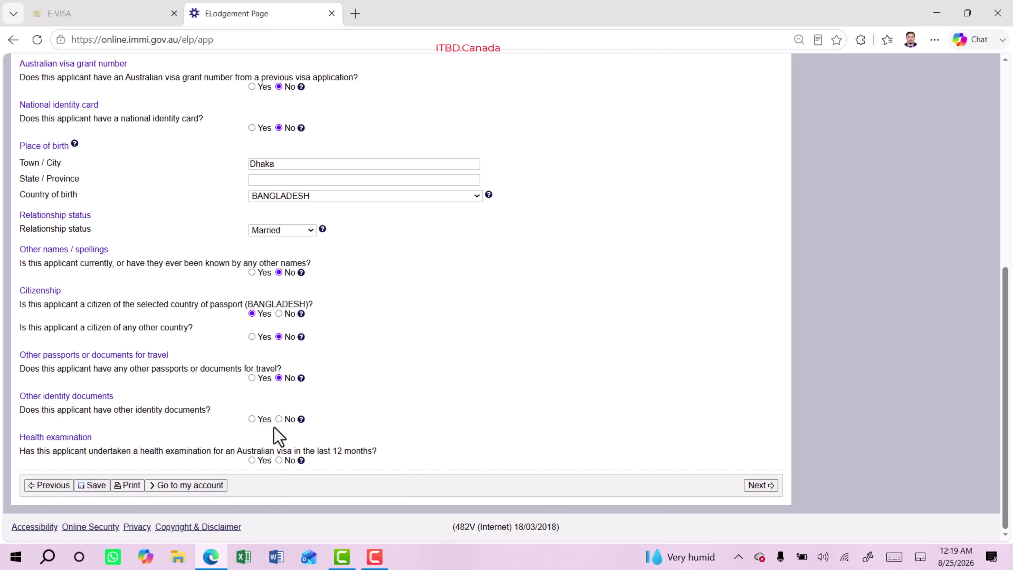
left_click(279, 419)
Answer No to a health examination for an Australian visa in the last 12 months and continue to the critical data confirmation
mouse_move(24, 451)
left_mouse_down()
mouse_move(200, 455)
mouse_move(224, 468)
mouse_move(239, 449)
mouse_move(376, 450)
mouse_move(384, 458)
left_mouse_up()
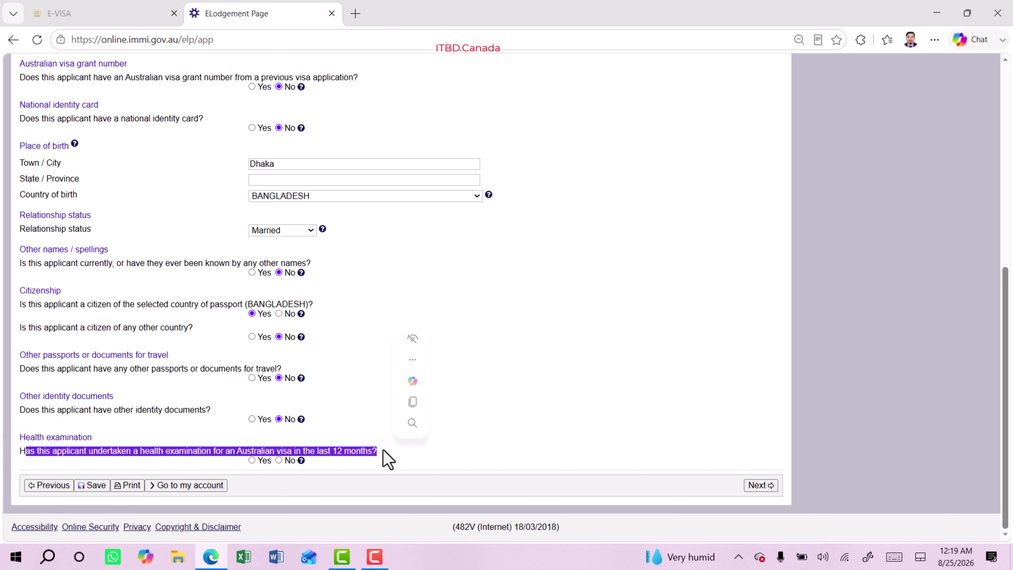
left_click(339, 436)
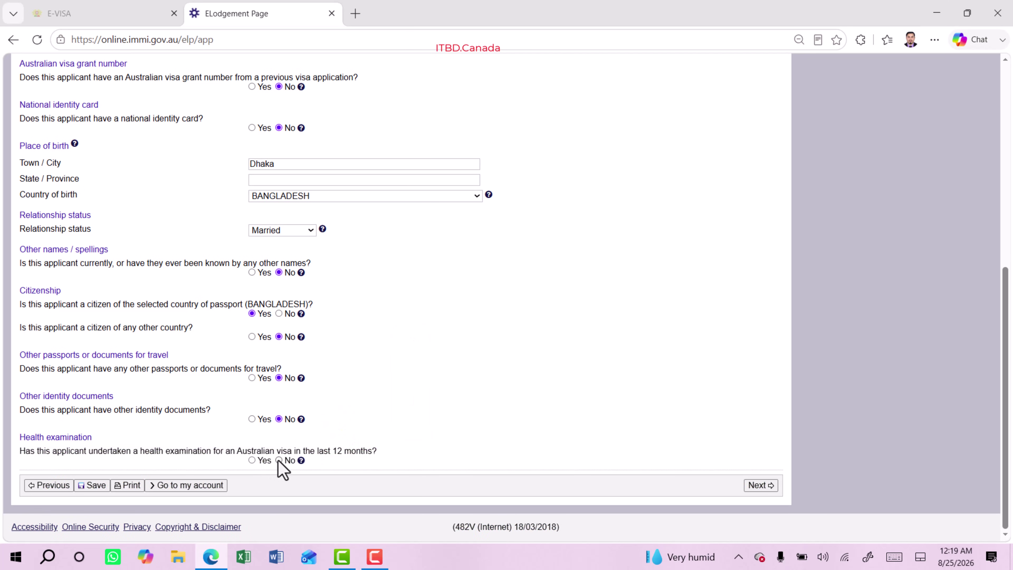
left_click(760, 485)
Confirm that the applicant's critical data is correct and continue to the visa stream and nominated position details
left_click_drag(42, 220, 273, 221)
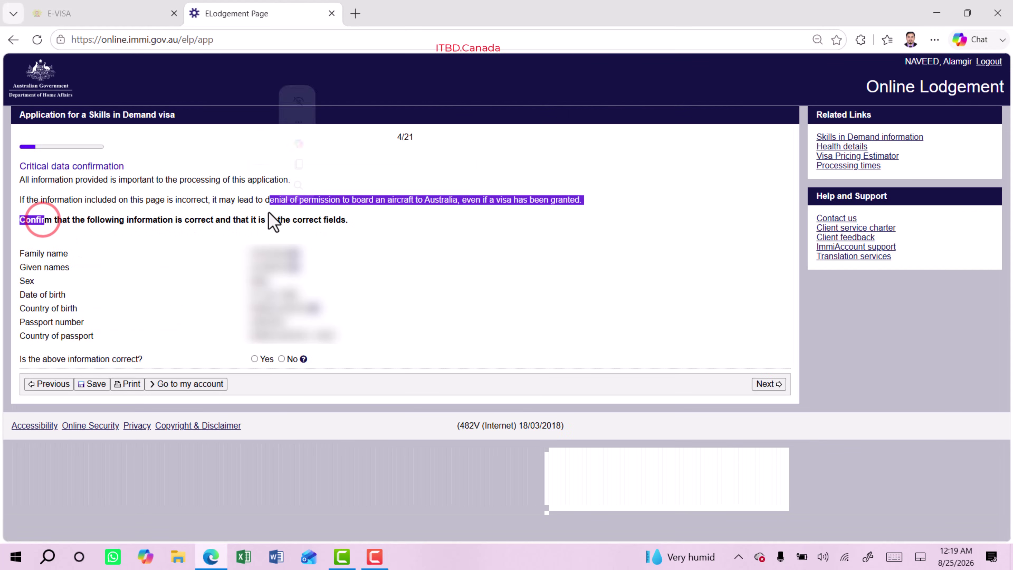
left_click(166, 220)
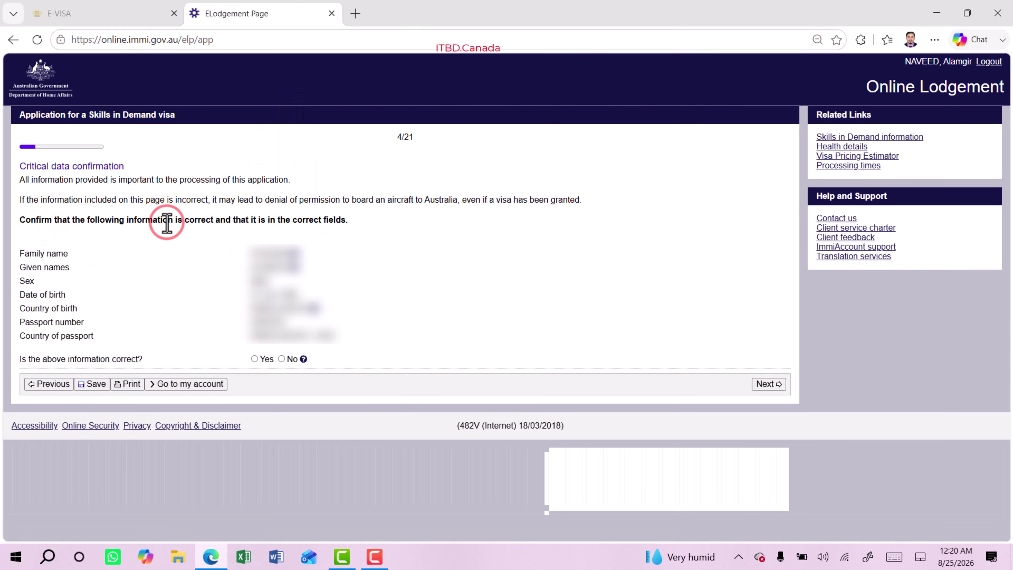
left_click(255, 359)
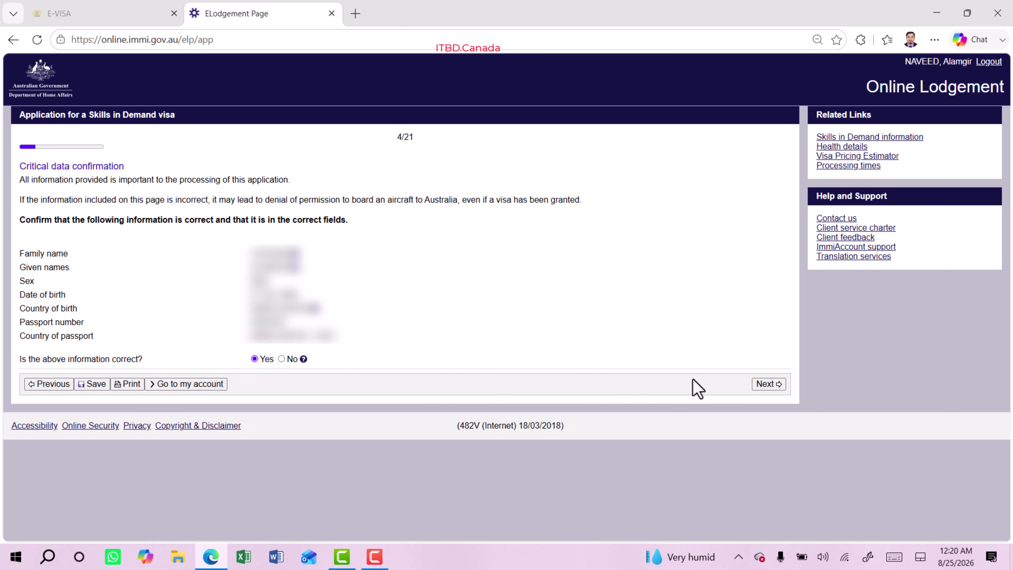
left_click(768, 384)
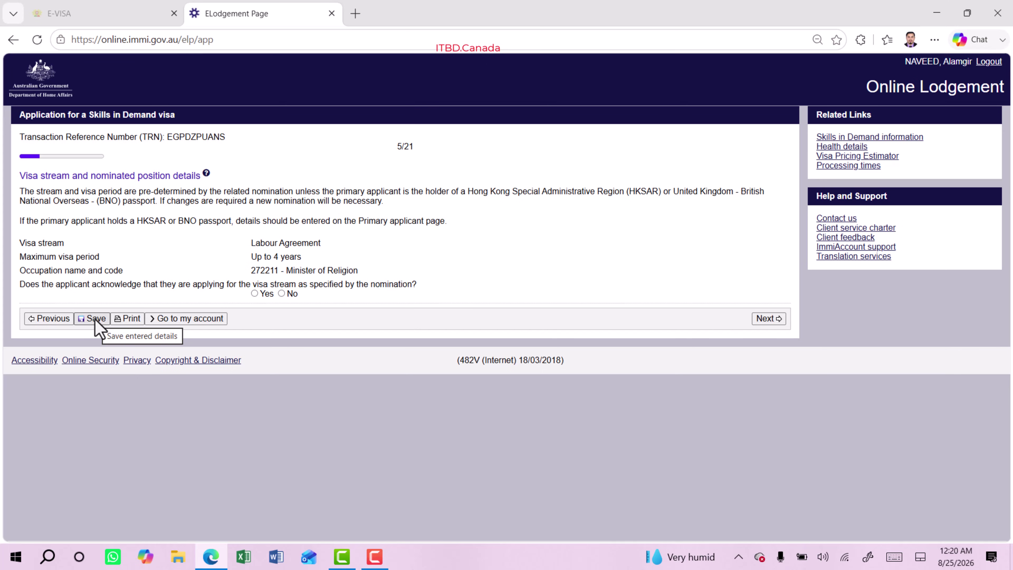
Save the entered details and answer Yes to acknowledging the visa stream specified by the nomination
left_click(92, 319)
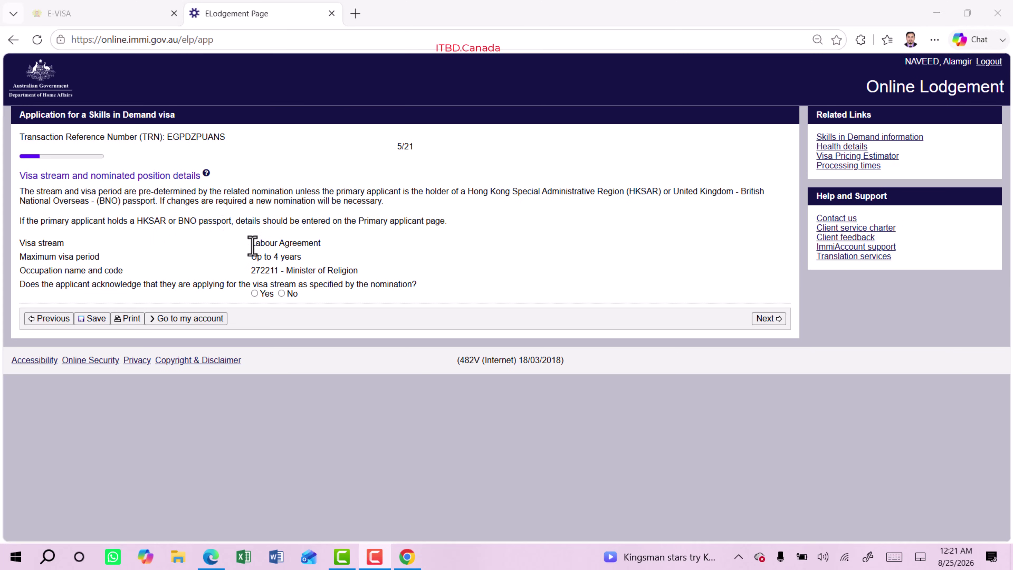
left_click_drag(250, 243, 314, 245)
left_click_drag(252, 257, 312, 256)
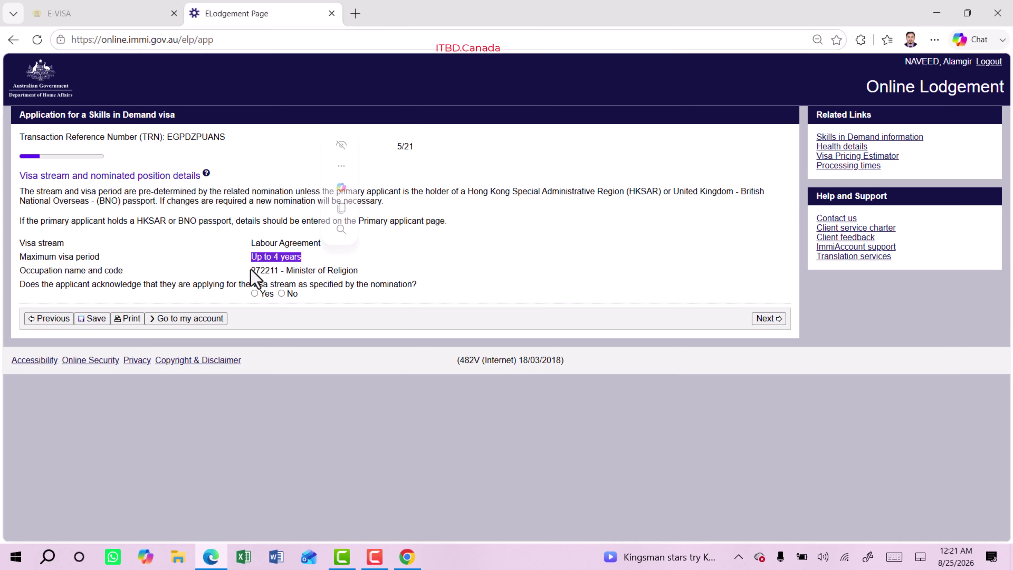
left_click_drag(251, 270, 361, 280)
left_click(315, 264)
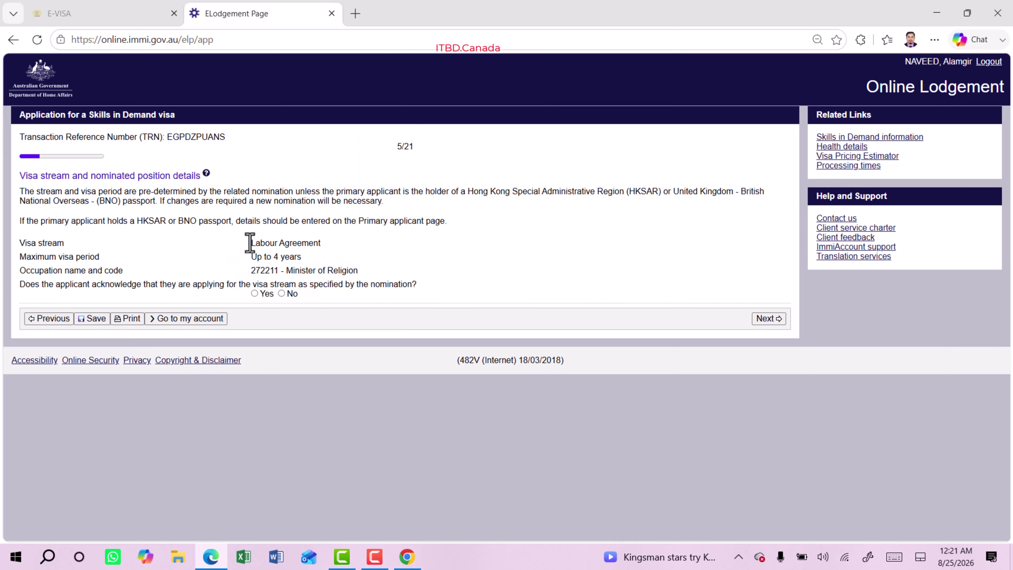
left_click_drag(250, 241, 369, 271)
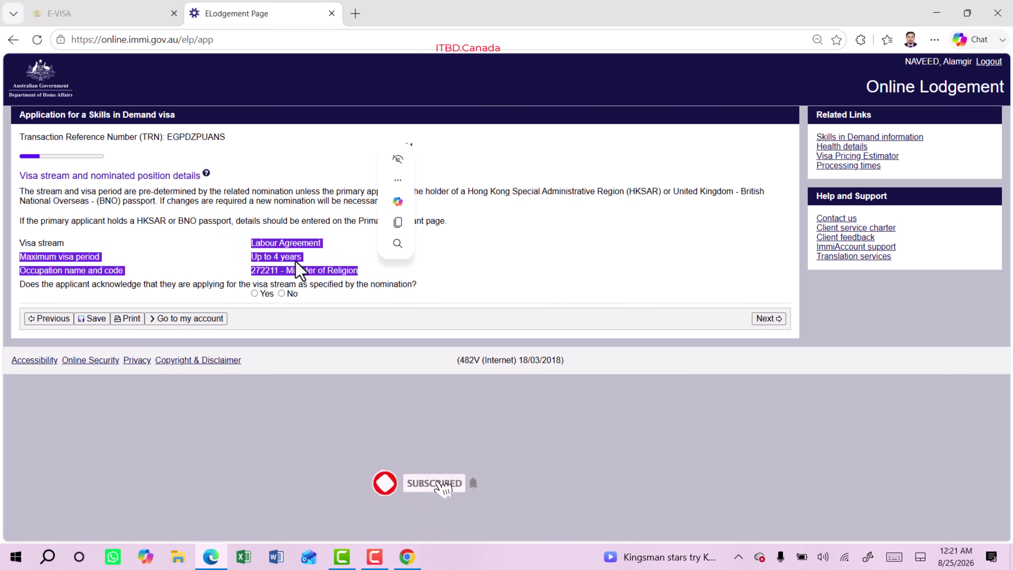
left_click(255, 294)
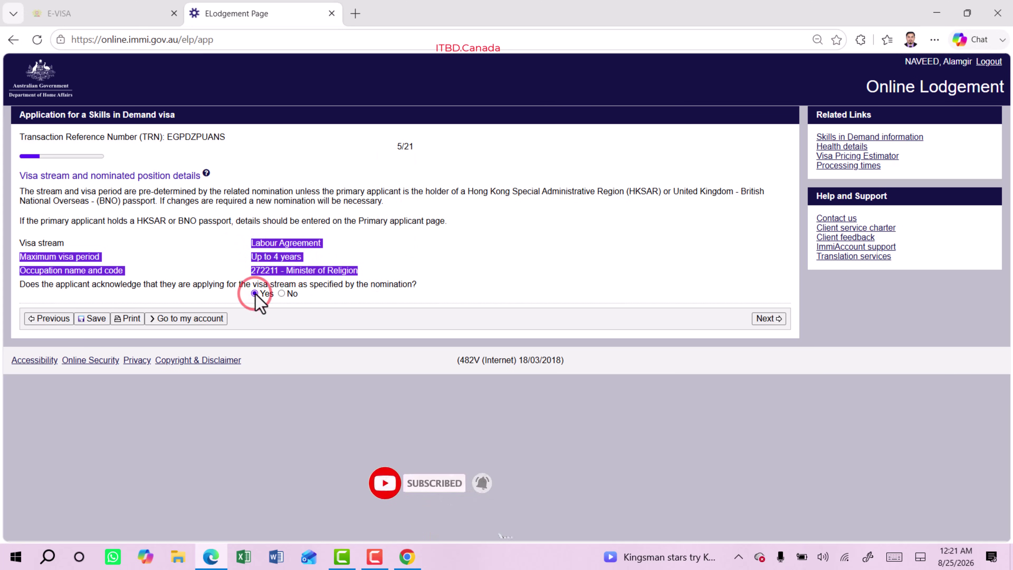
Answer Yes to having received an invitation to apply for this visa
left_click(27, 332)
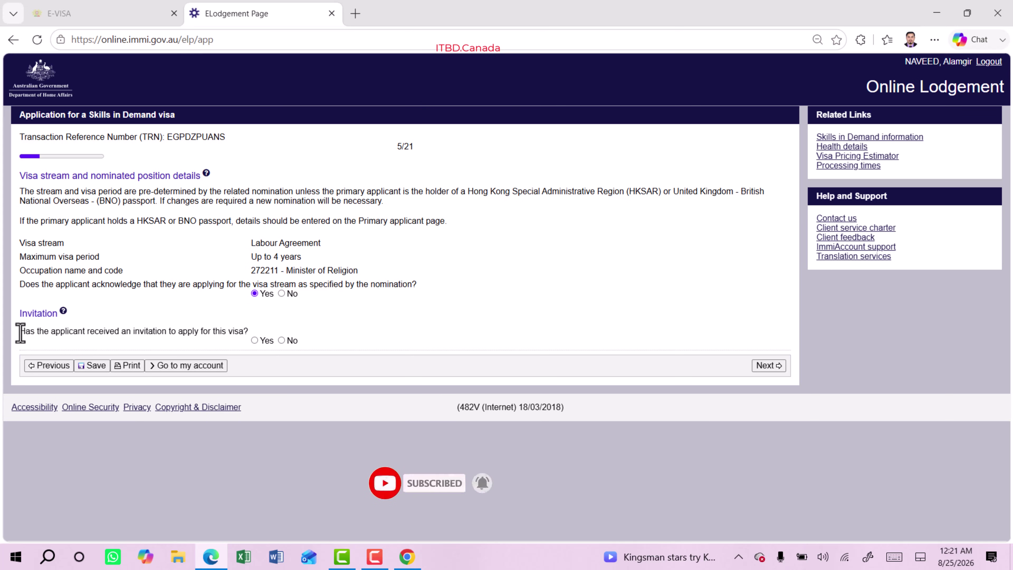
left_click_drag(20, 332, 230, 334)
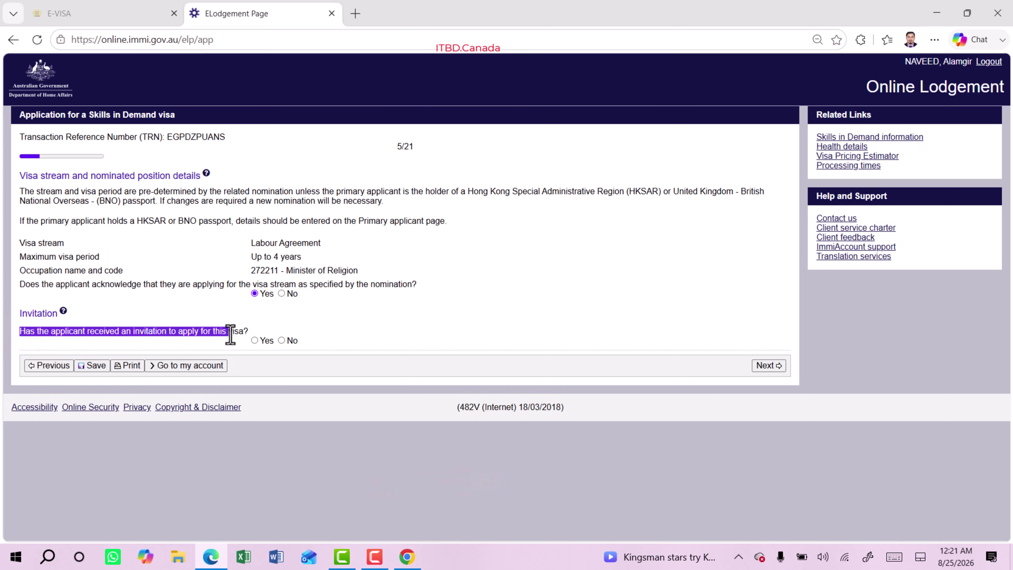
right_click(243, 334)
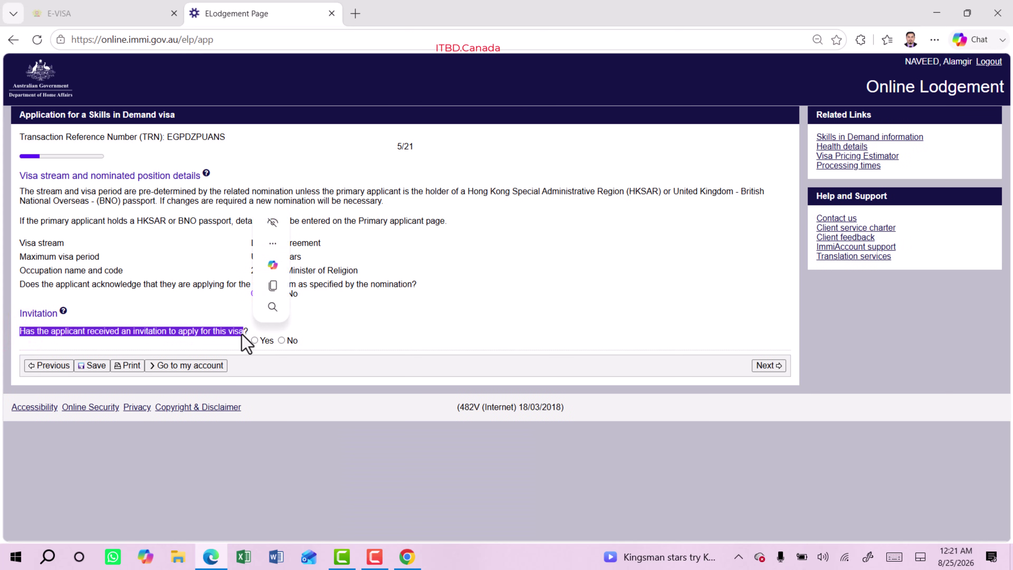
left_click(218, 329)
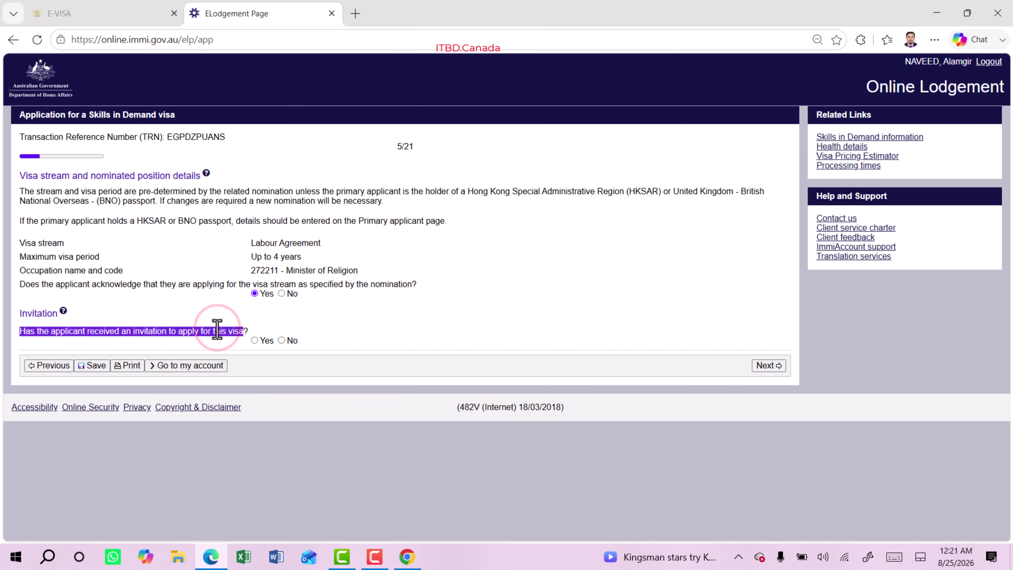
left_click(217, 330)
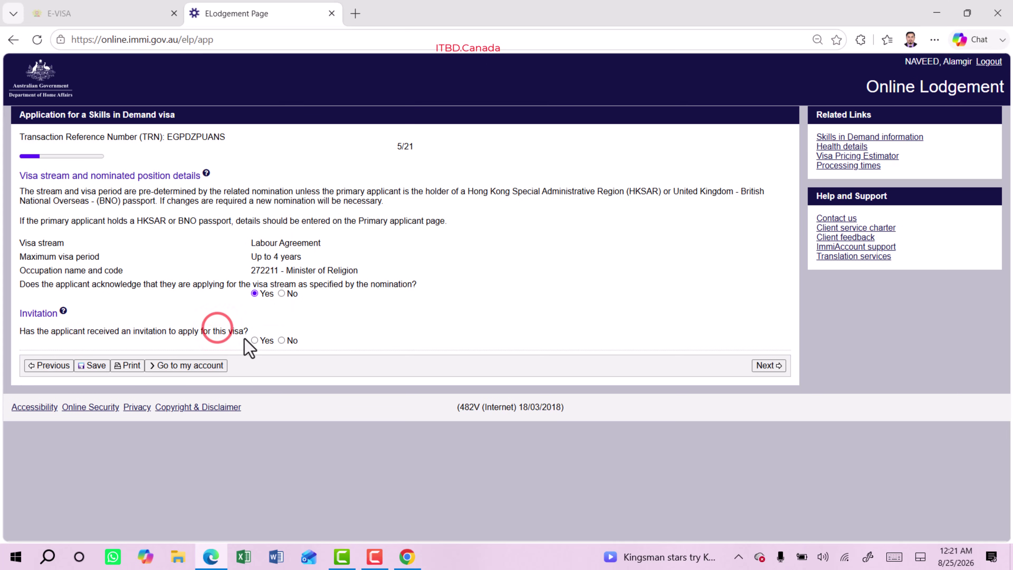
left_click(255, 340)
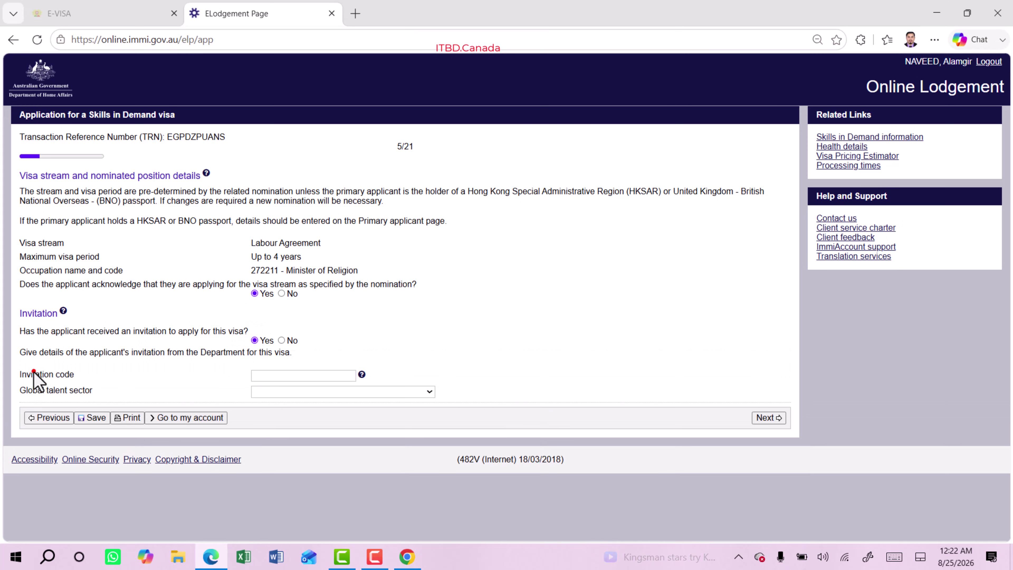
Enter the invitation code, choose Health industries as the global talent sector, and continue to the accompanying family members page
left_click_drag(33, 371, 93, 390)
left_click(22, 389)
left_click(301, 391)
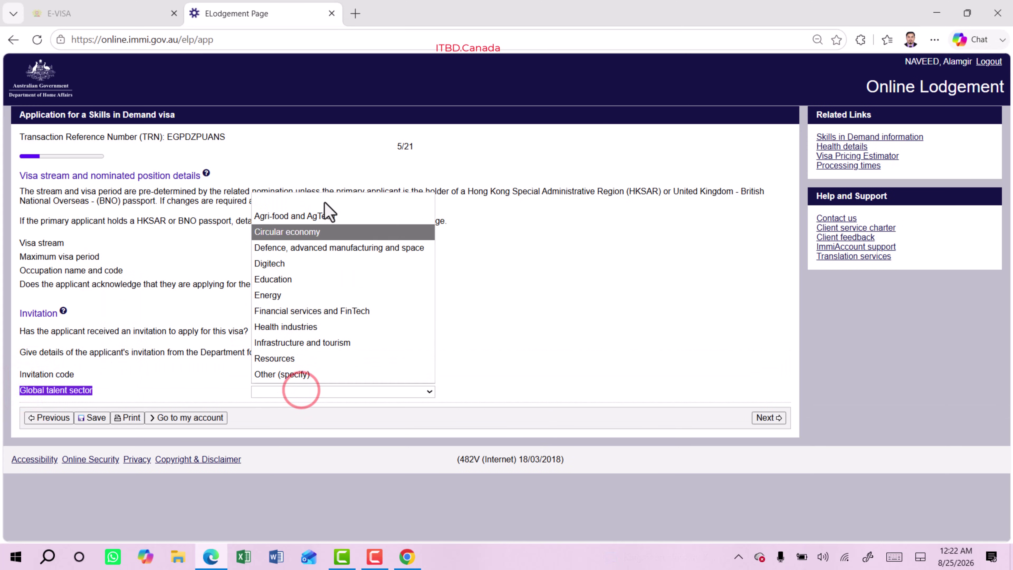
left_click(286, 326)
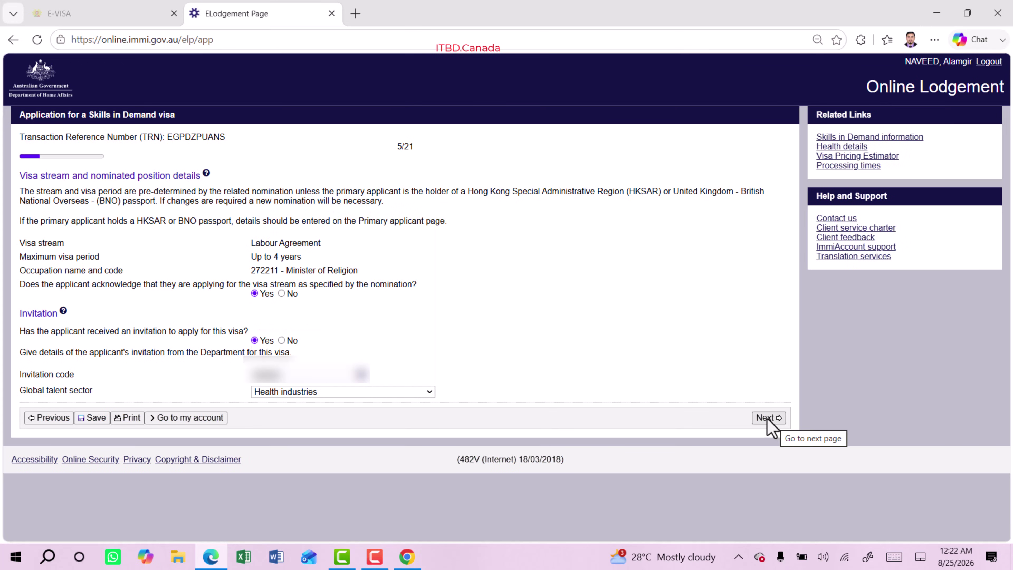
left_click(767, 419)
Answer No to including accompanying members of the family unit and continue to the contact details
left_click_drag(20, 176, 213, 182)
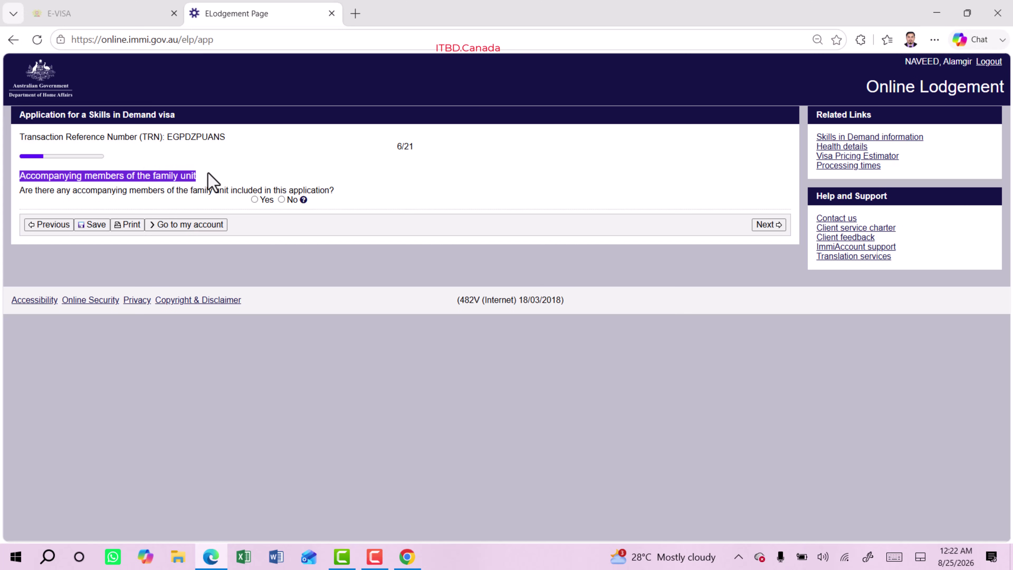
left_click_drag(34, 190, 332, 189)
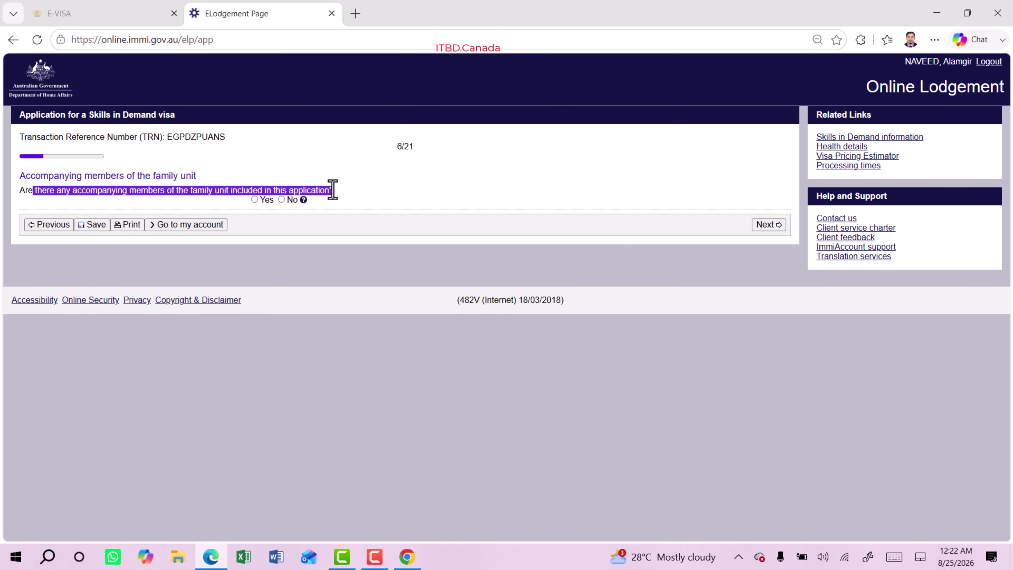
left_click(202, 195)
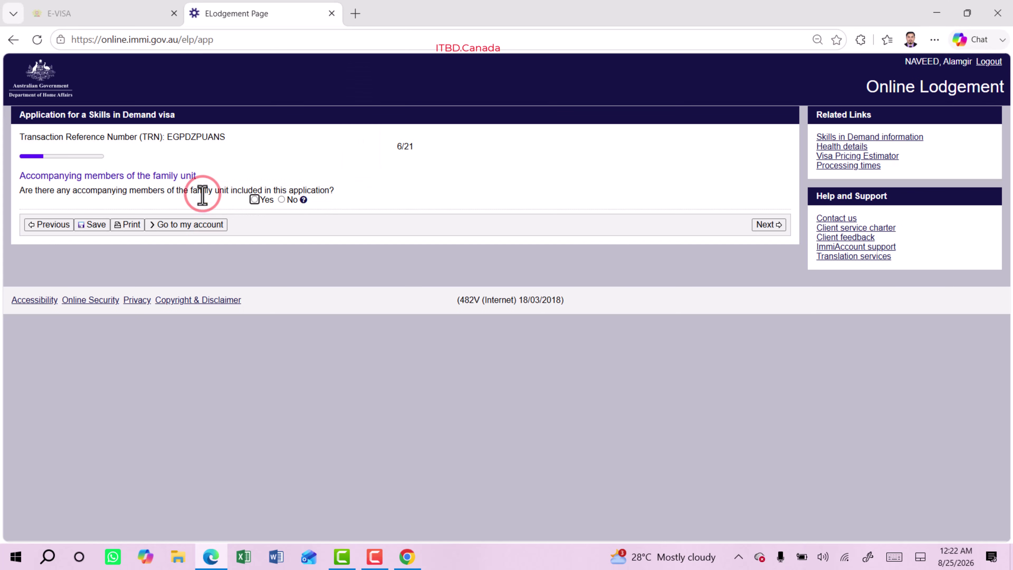
left_click(282, 200)
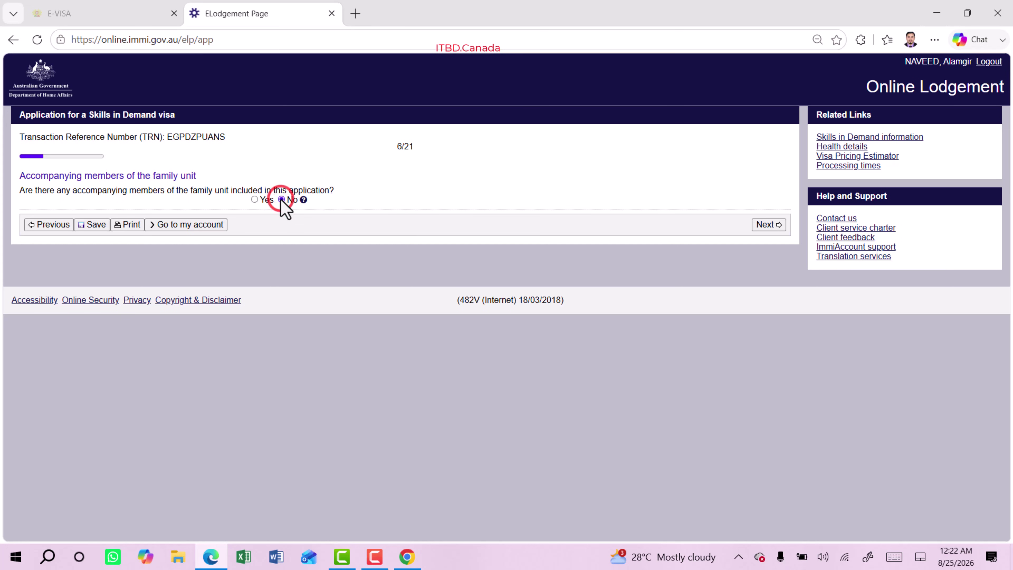
left_click(255, 200)
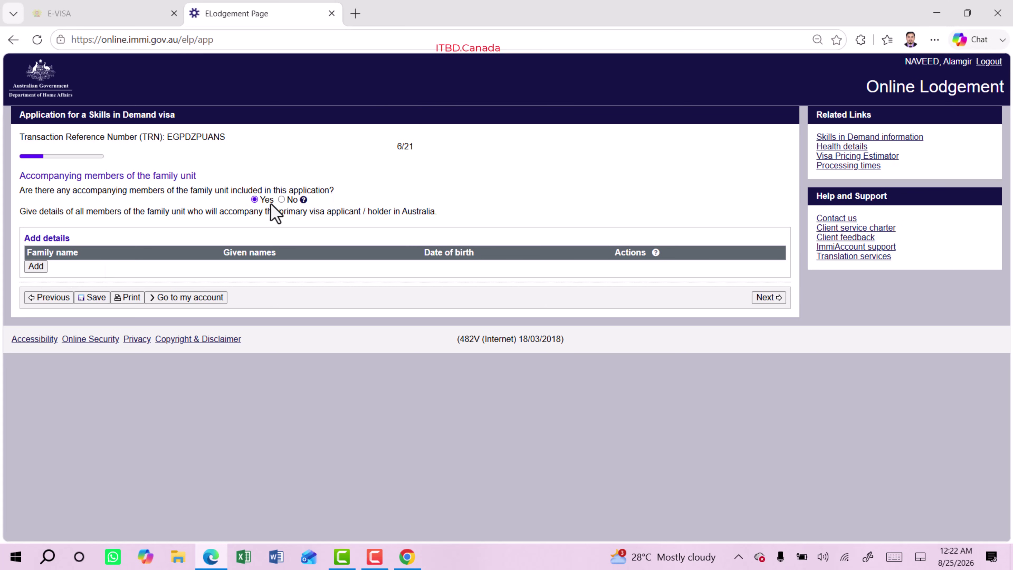
left_click(282, 199)
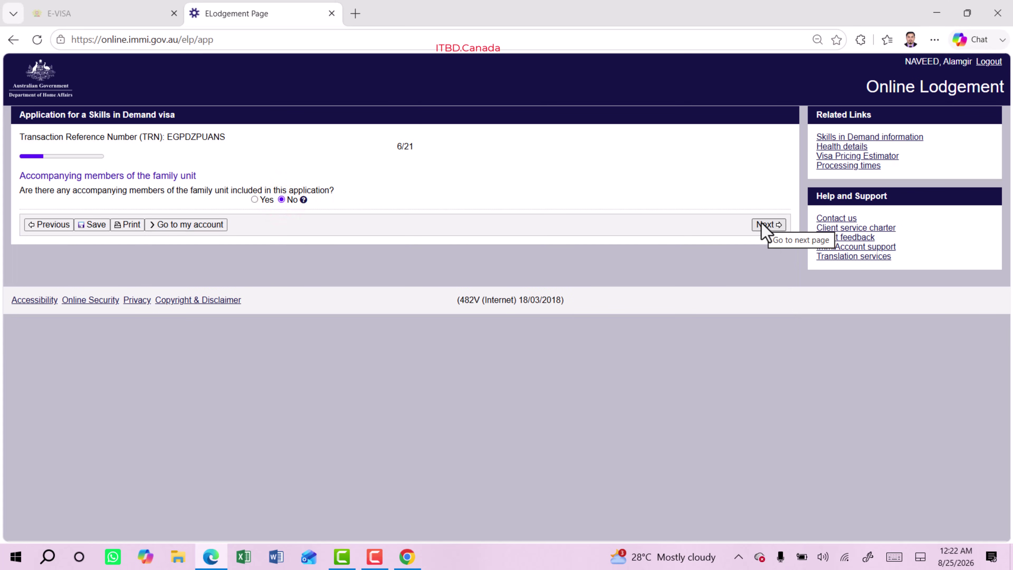
left_click(764, 225)
Set both the usual country of residence and the residential address country to Bangladesh
left_click_drag(36, 198, 94, 198)
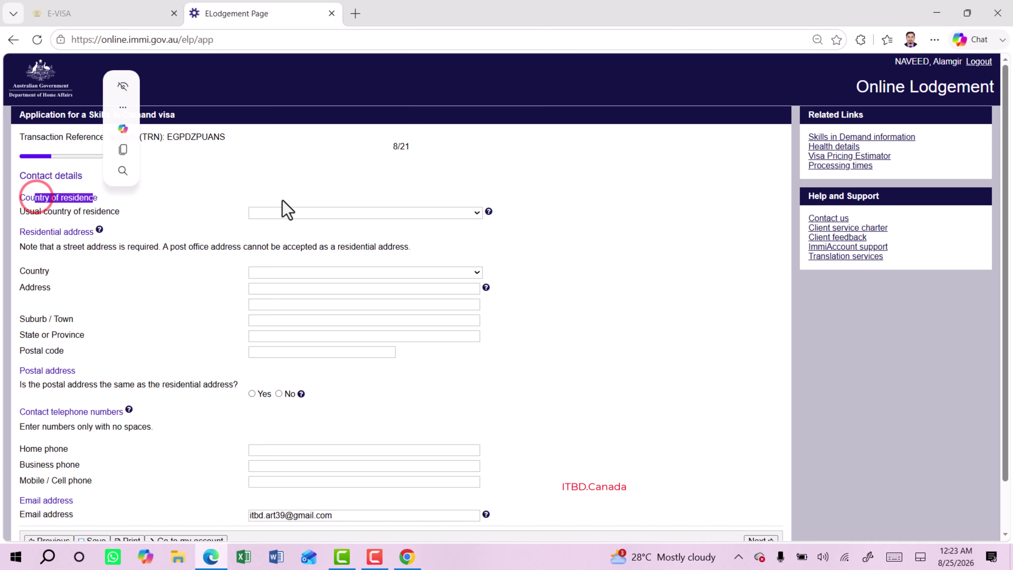
left_click(274, 212)
left_click(293, 504)
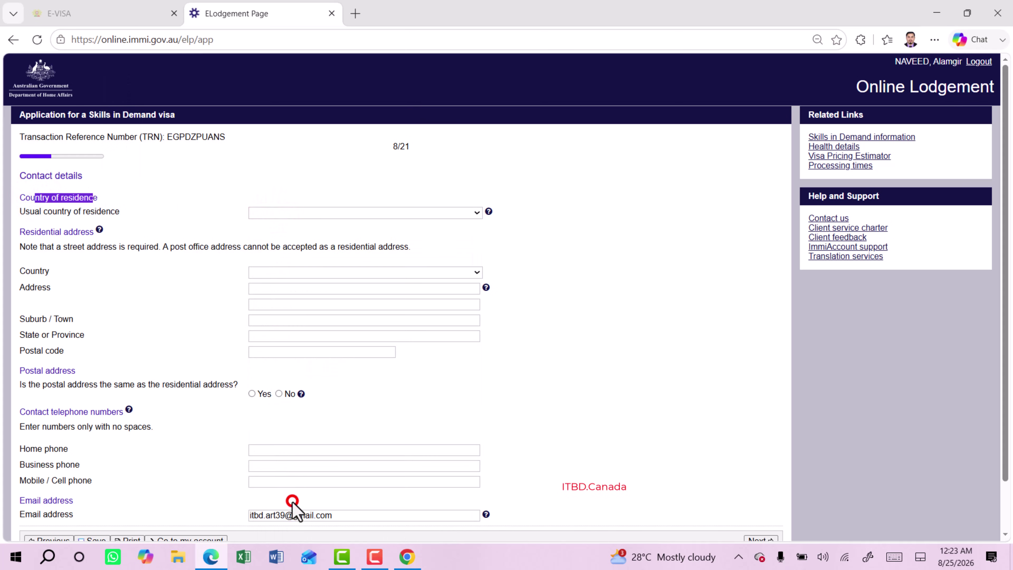
left_click_drag(35, 232, 94, 232)
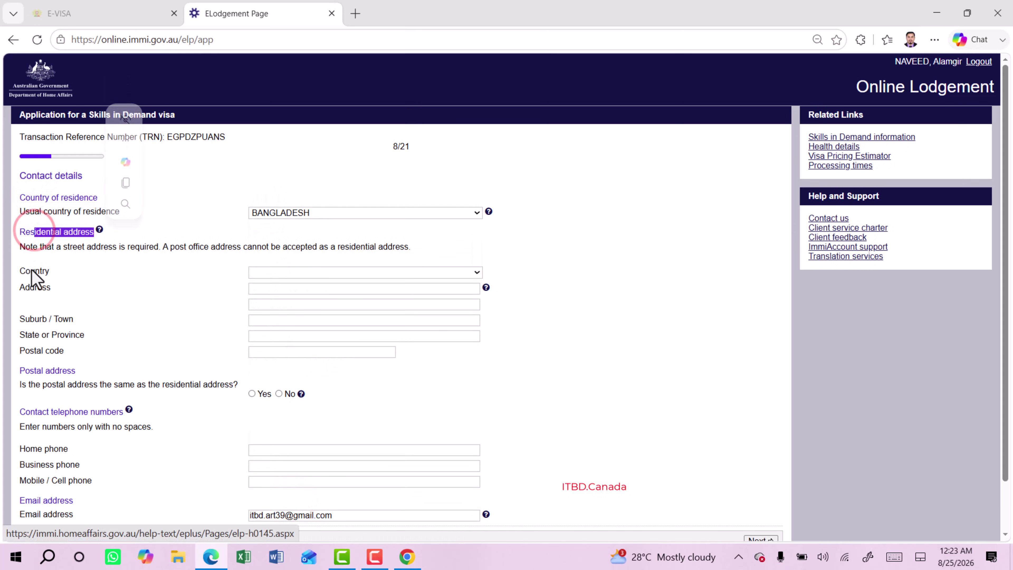
left_click(319, 273)
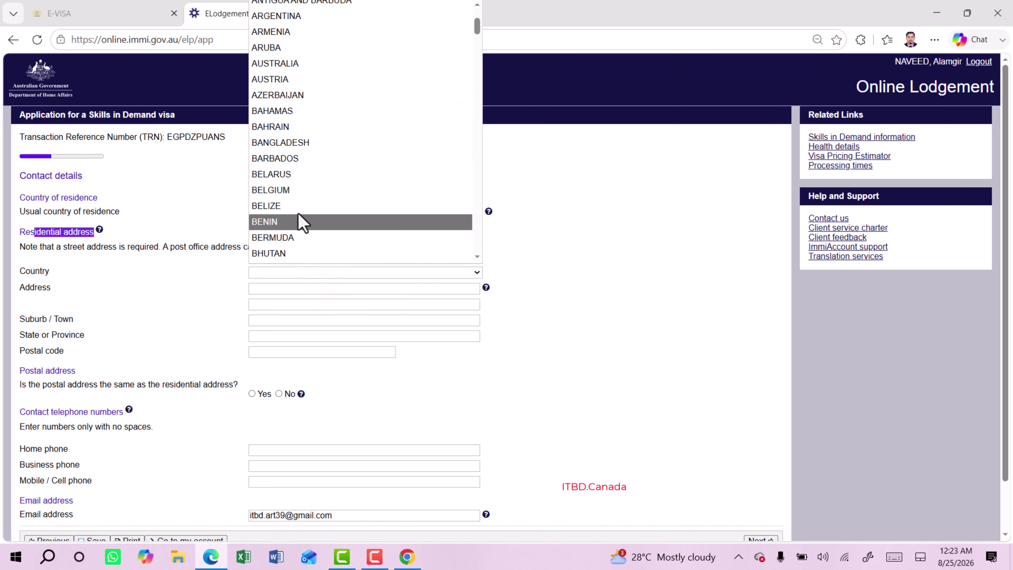
left_click(303, 142)
Fill in the applicant's residential street address, suburb or town, state or province, and postal code
left_click(639, 299)
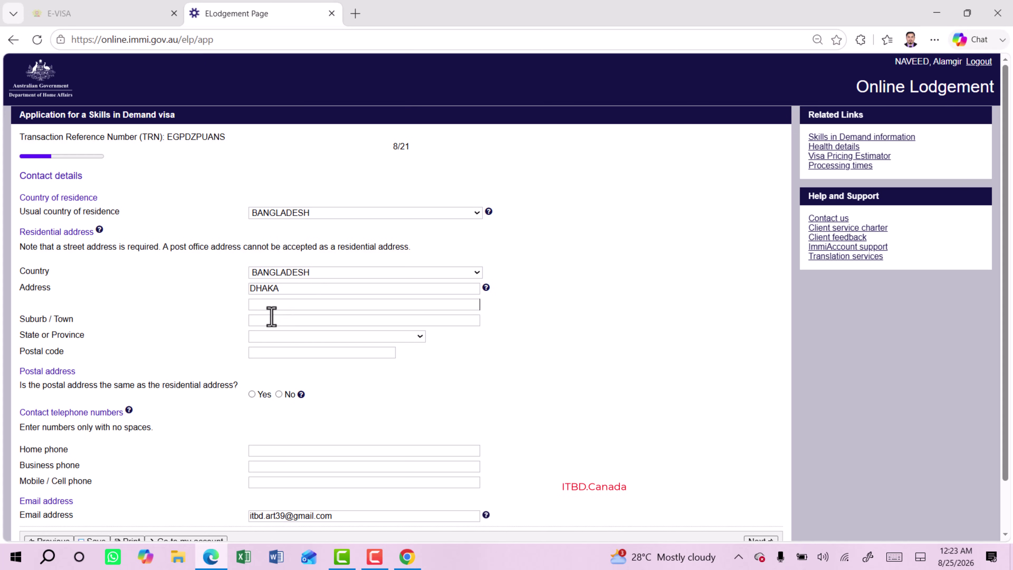
left_click(125, 321)
left_click(265, 335)
left_click(286, 272)
left_click(532, 353)
type("1209")
Answer Yes to the postal address being the same as the residential address
left_click_drag(20, 372, 78, 377)
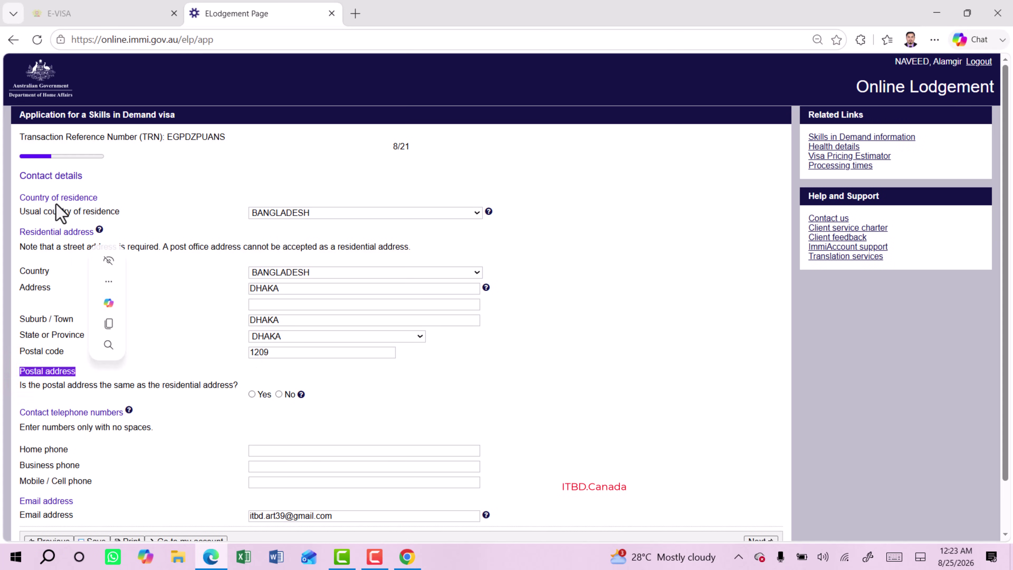
left_click_drag(91, 232, 25, 232)
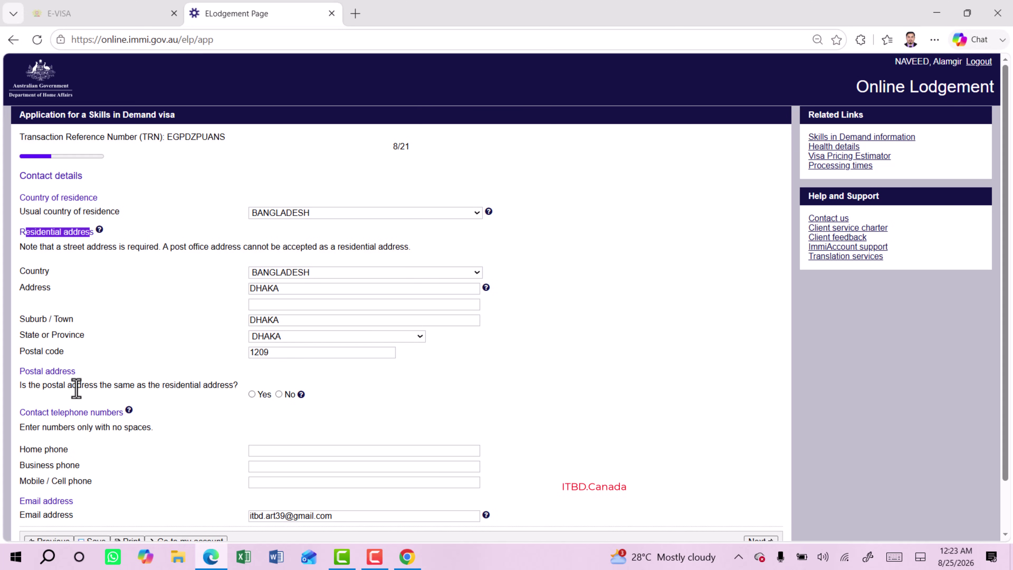
left_click(251, 395)
Fill in the applicant's home and business phone numbers, keep the prefilled e-mail address, and continue to the authorised recipient page
scroll(251, 395, "down", 2)
left_click_drag(112, 356, 49, 355)
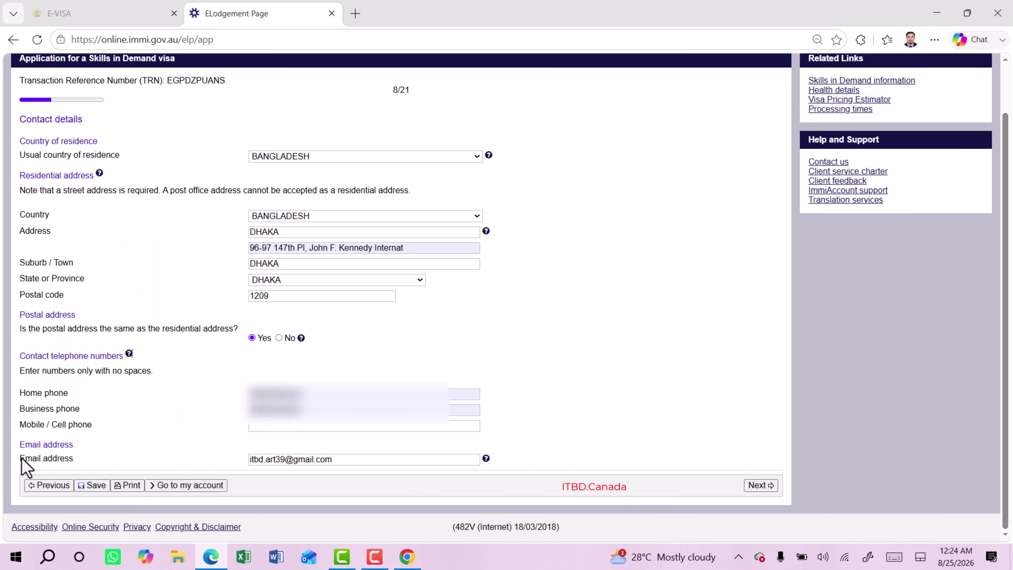
left_click_drag(22, 458, 72, 463)
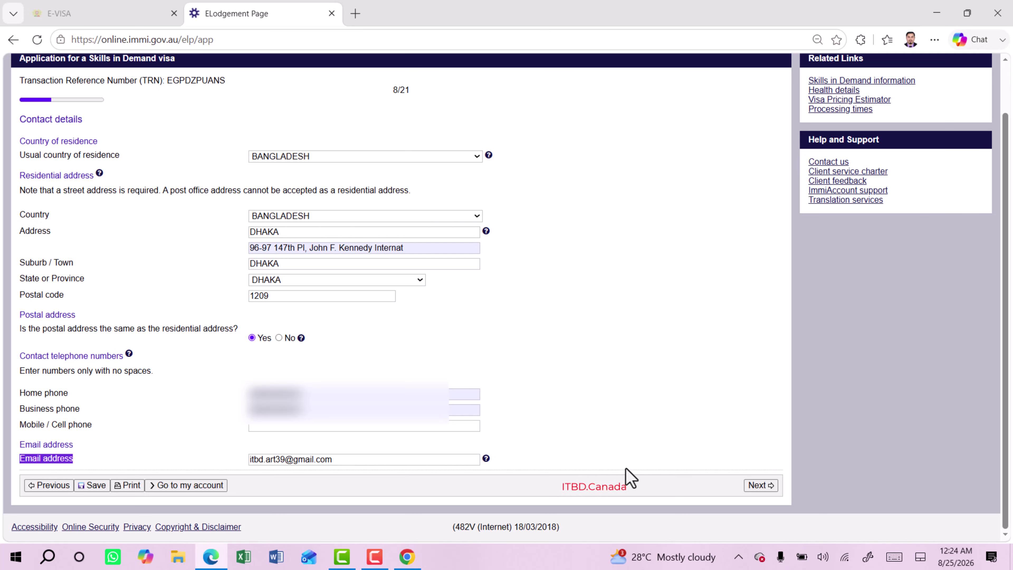
left_click(615, 448)
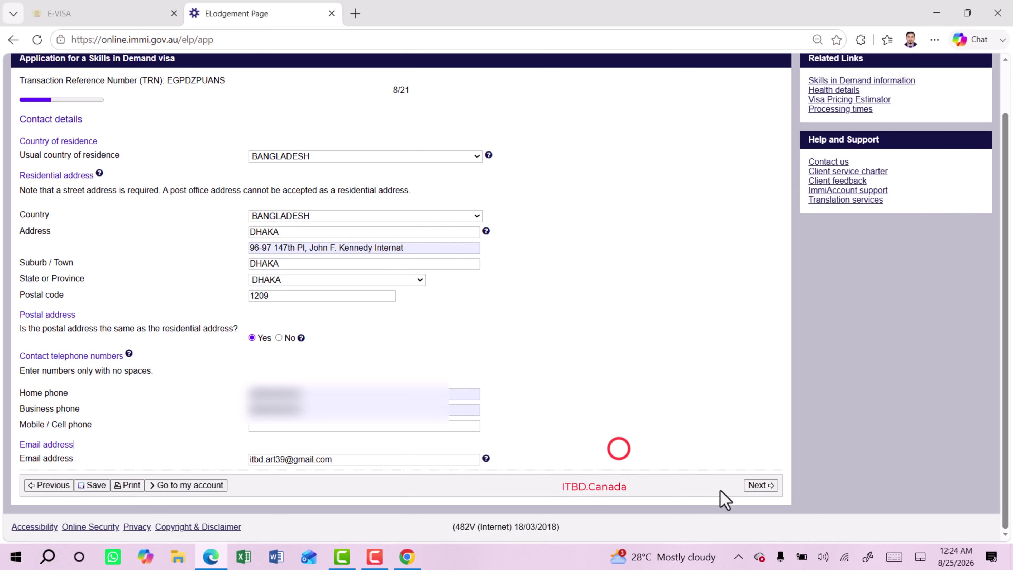
left_click(760, 485)
Answer No to authorising another person to receive written correspondence and continue to the travel history
left_click_drag(96, 190, 358, 190)
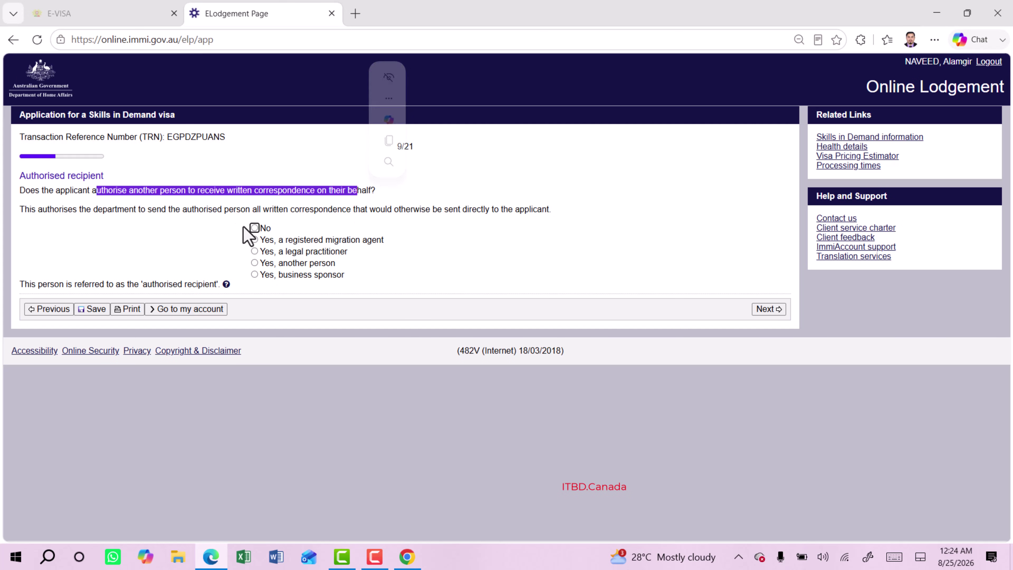
left_click(254, 228)
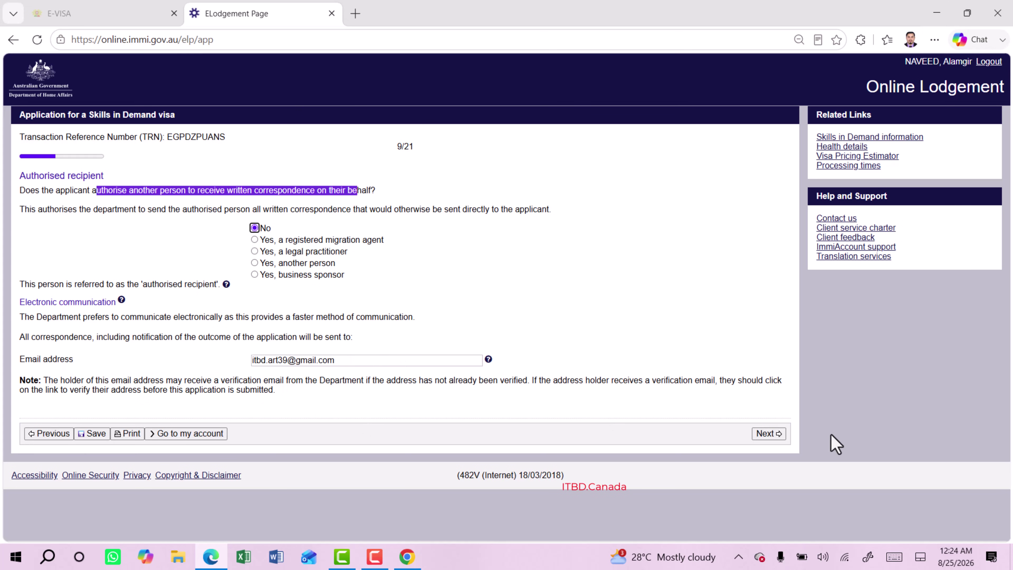
left_click(766, 435)
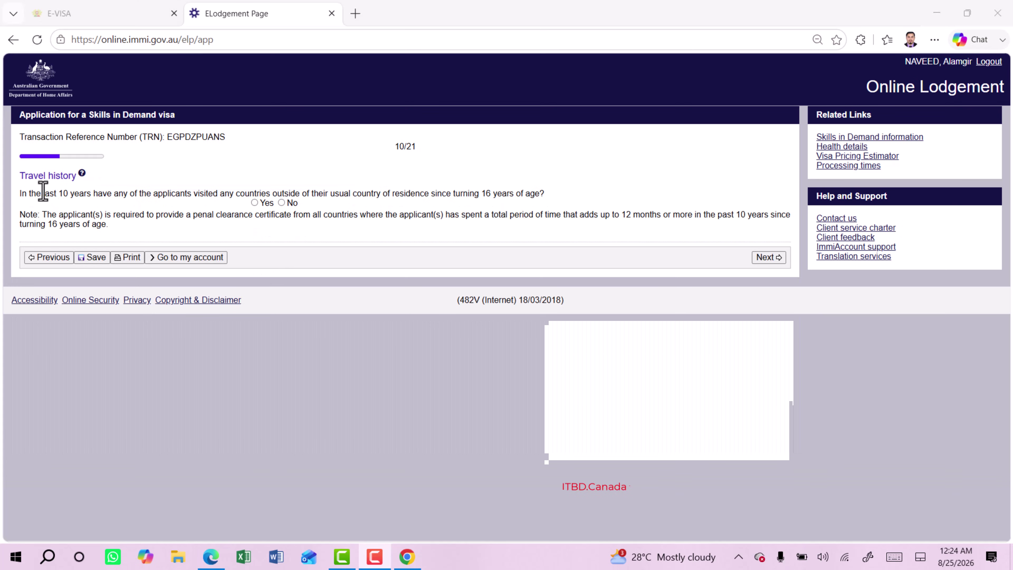
Answer No to visiting countries outside the usual country of residence in the last 10 years and continue to the countries of residence
left_click_drag(22, 193, 503, 197)
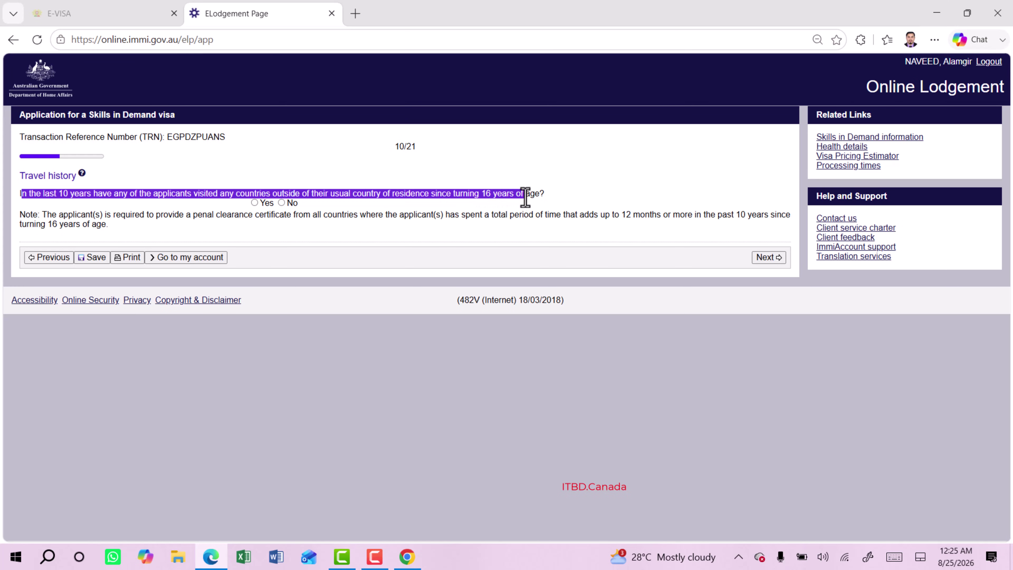
left_click_drag(543, 194, 545, 194)
left_click(242, 189)
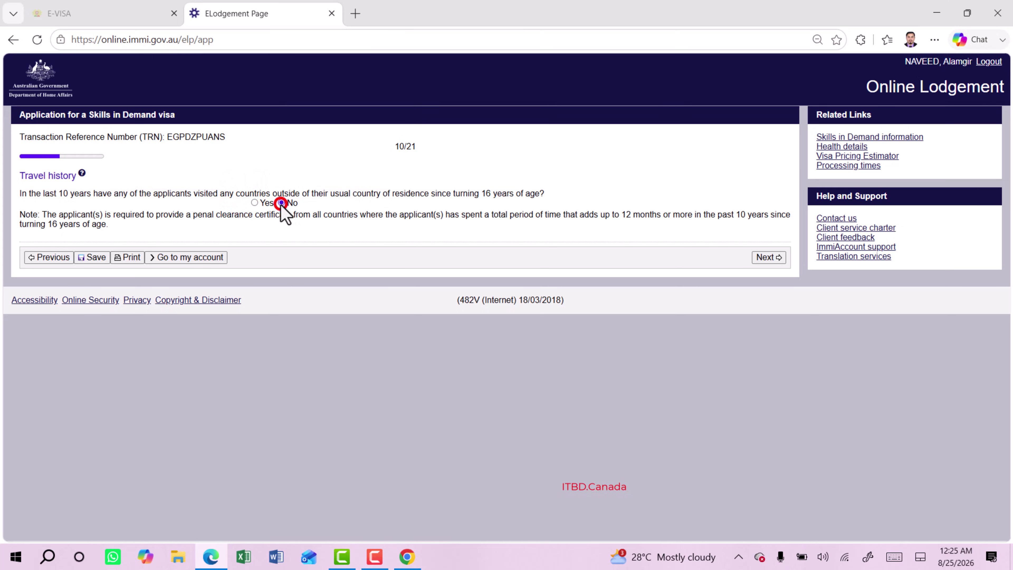
left_click(766, 258)
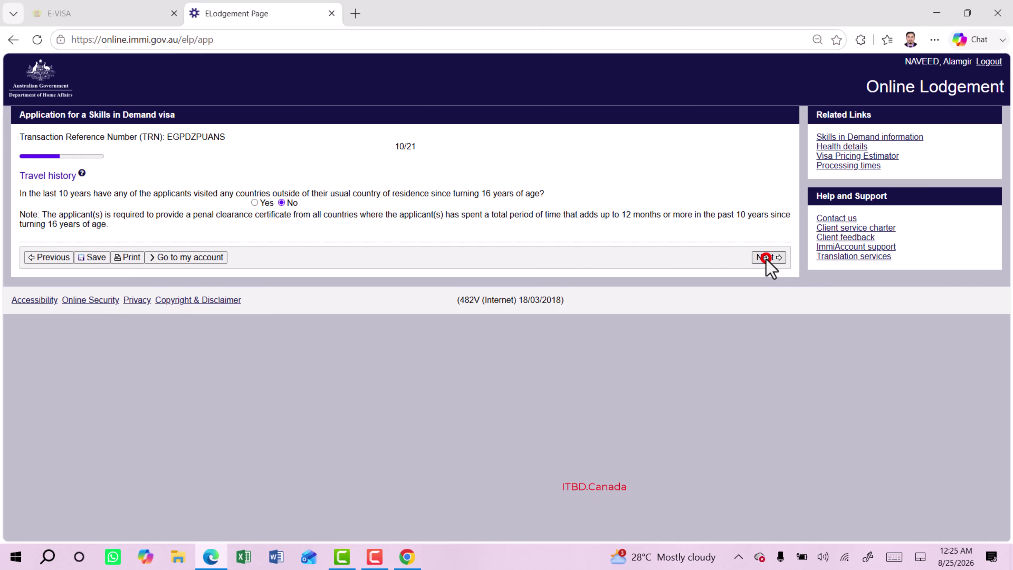
Review the 12-month and 10-year residence requirement and start a new entry in the countries of residence table
left_click_drag(26, 190, 504, 198)
left_click_drag(607, 200, 607, 199)
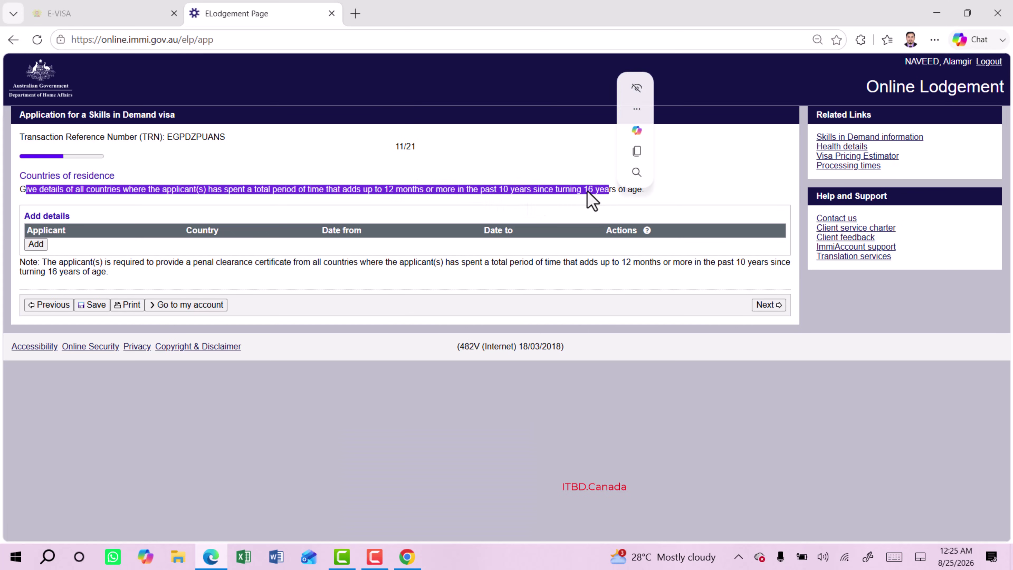
left_click(581, 191)
left_click_drag(491, 192, 534, 194)
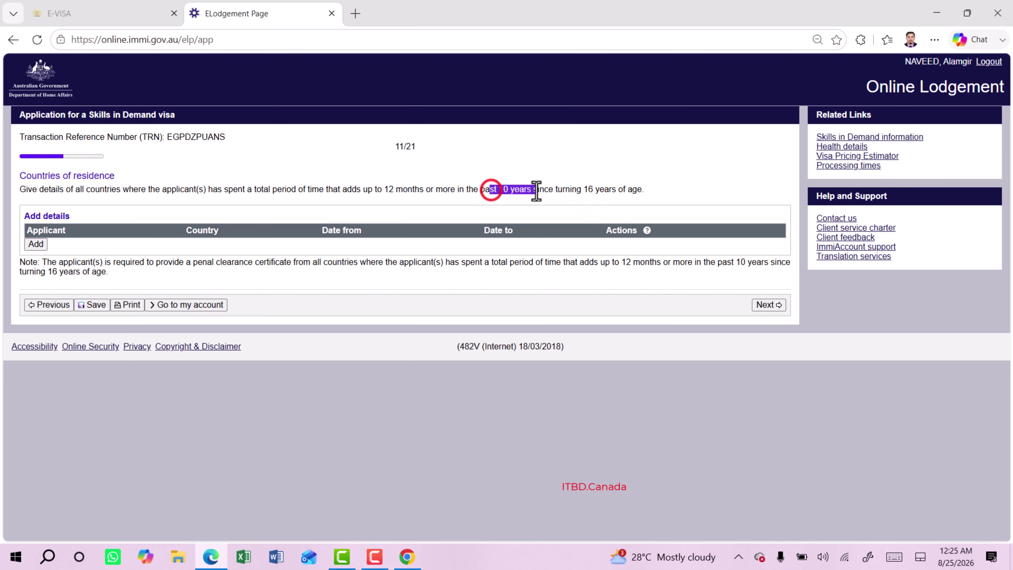
left_click_drag(351, 190, 424, 191)
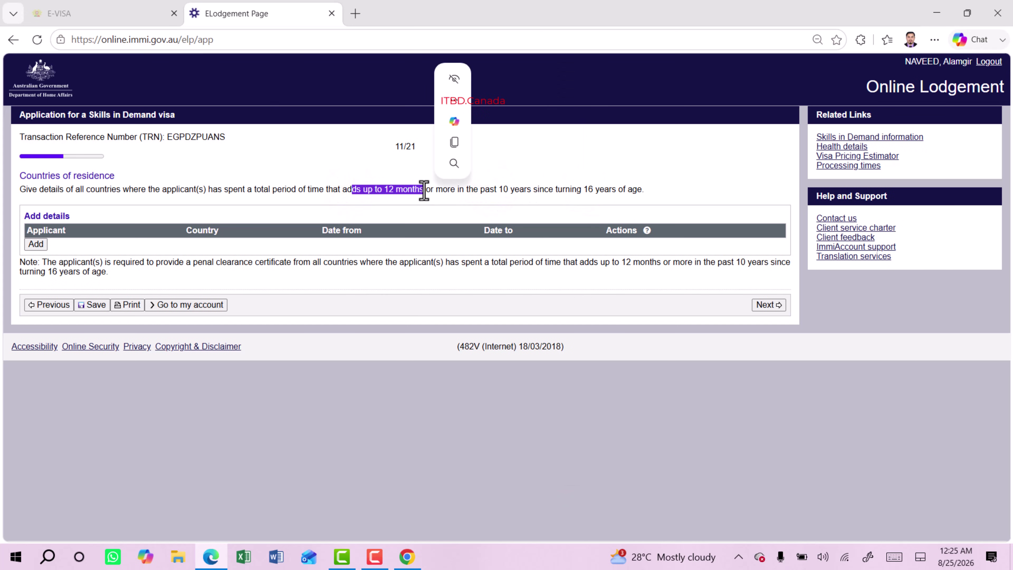
left_click(35, 243)
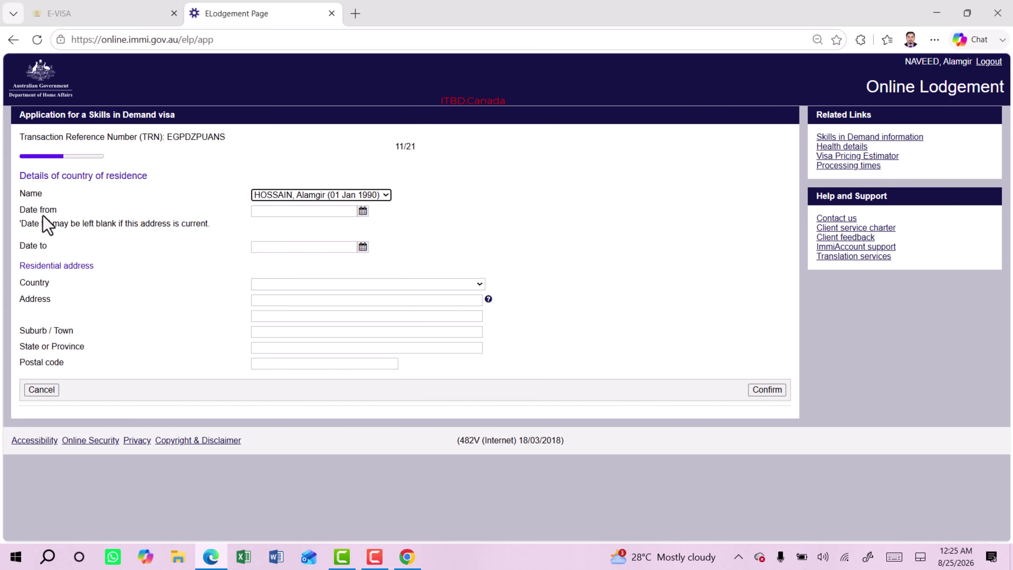
Complete the residence entry from 24 Aug 2016 to 25 Aug 2026 with Bangladesh and the applicant's residential address, and confirm it
left_click_drag(33, 210, 57, 210)
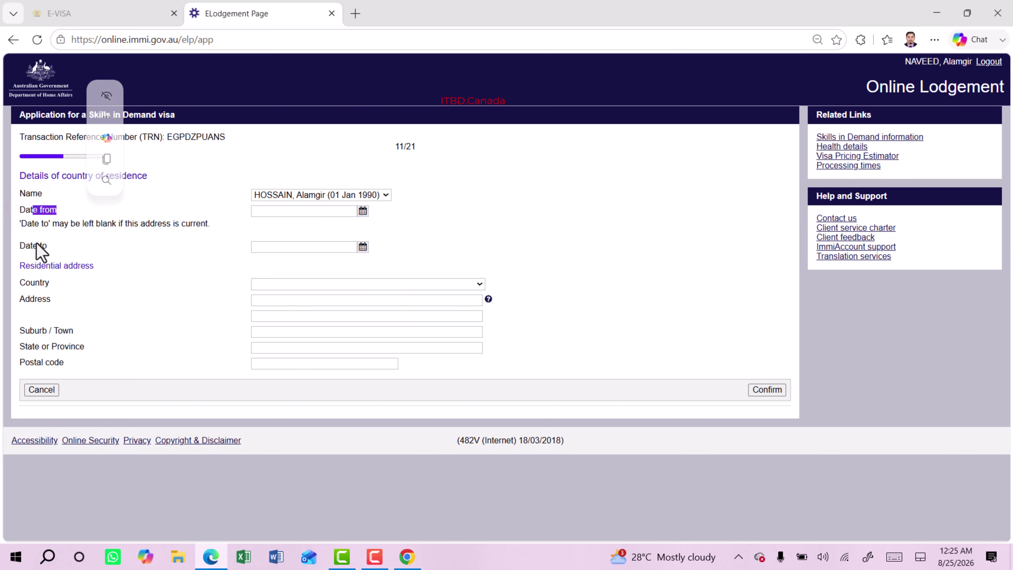
left_click_drag(31, 244, 49, 246)
left_click_drag(31, 283, 62, 301)
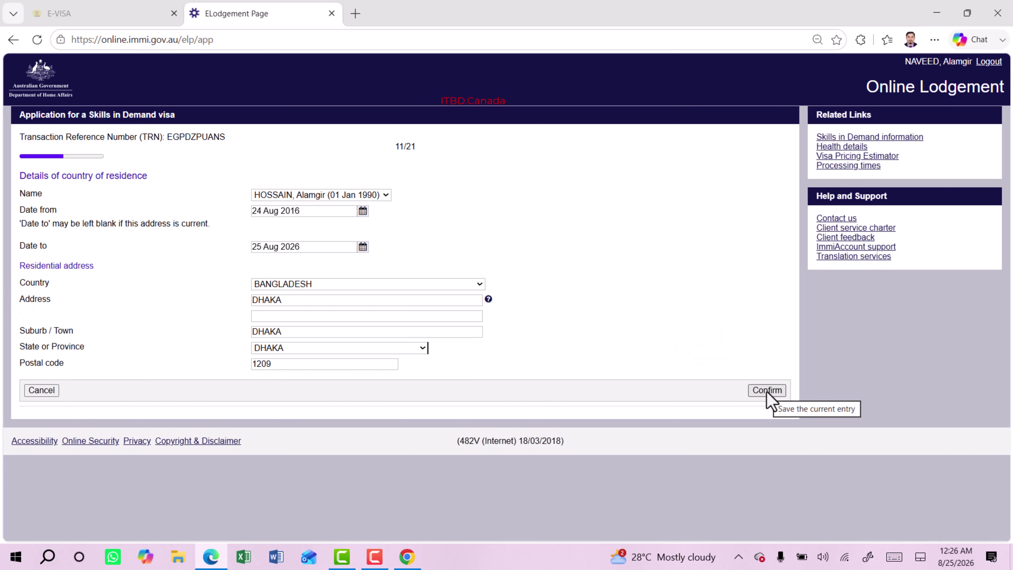
left_click(767, 391)
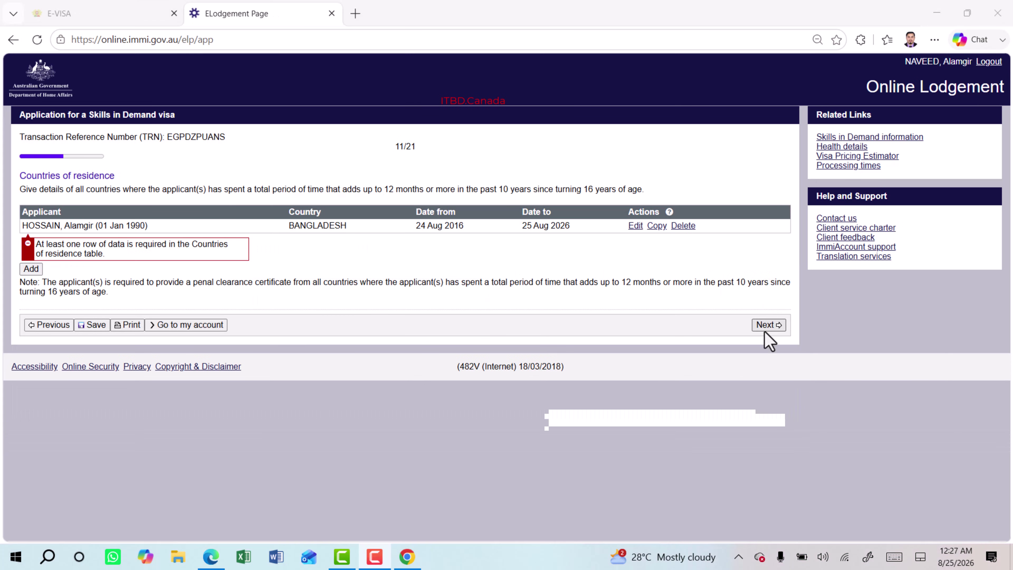
Continue to the registration and licensing page, answer Unknown to whether registration or a licence is required, and proceed
left_click(766, 324)
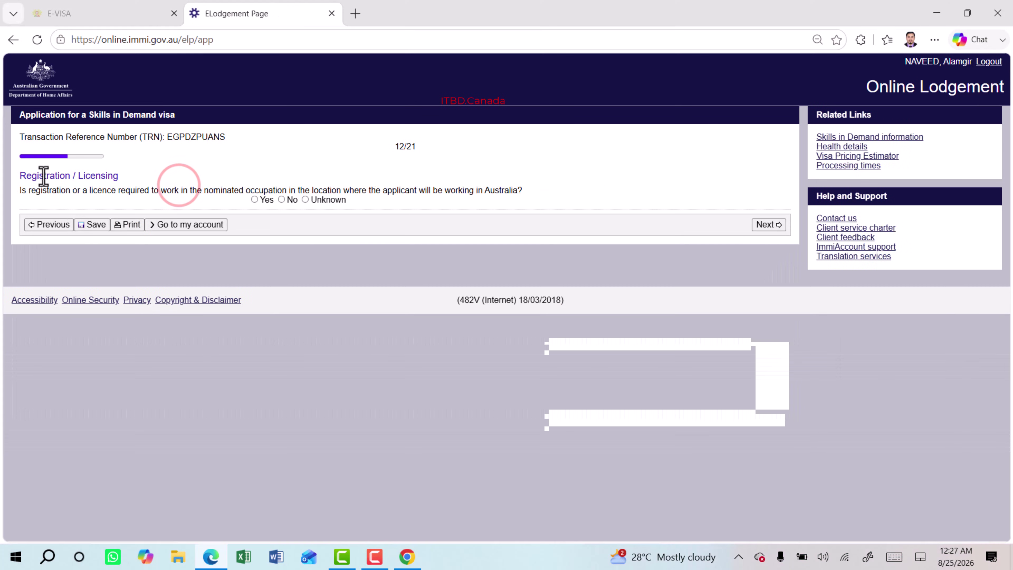
left_click_drag(41, 174, 119, 176)
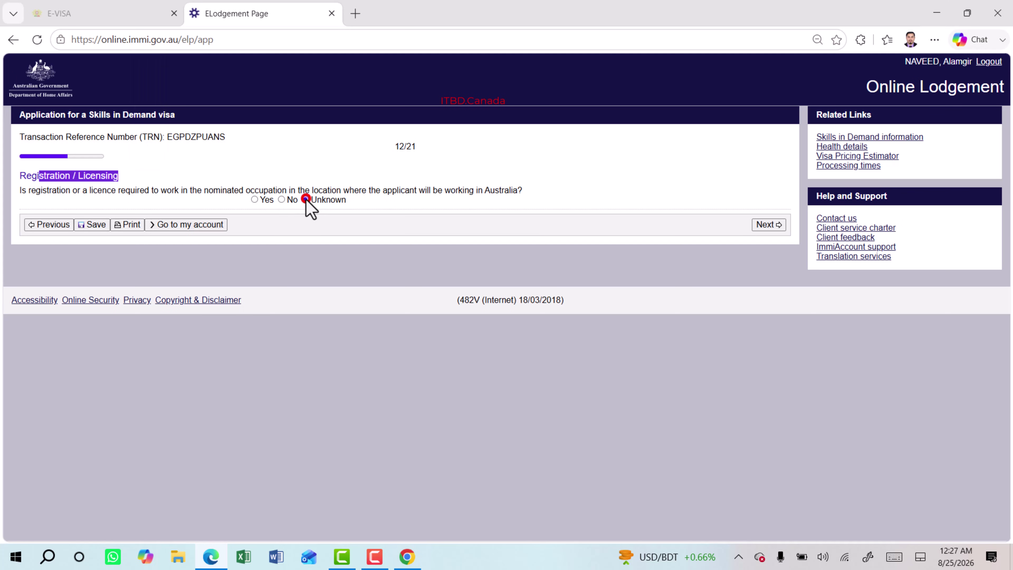
left_click(772, 226)
Set the highest recognised qualification to Bachelor Degree in Science, Business or Technology, answer the secondary-level studies question and continue to language skills
left_click_drag(103, 178, 100, 174)
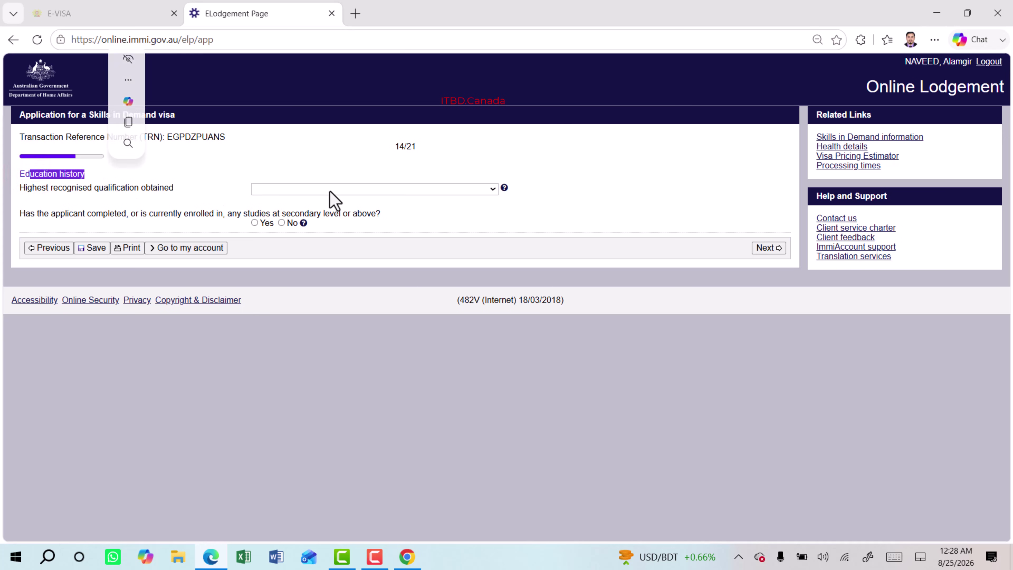
left_click(348, 188)
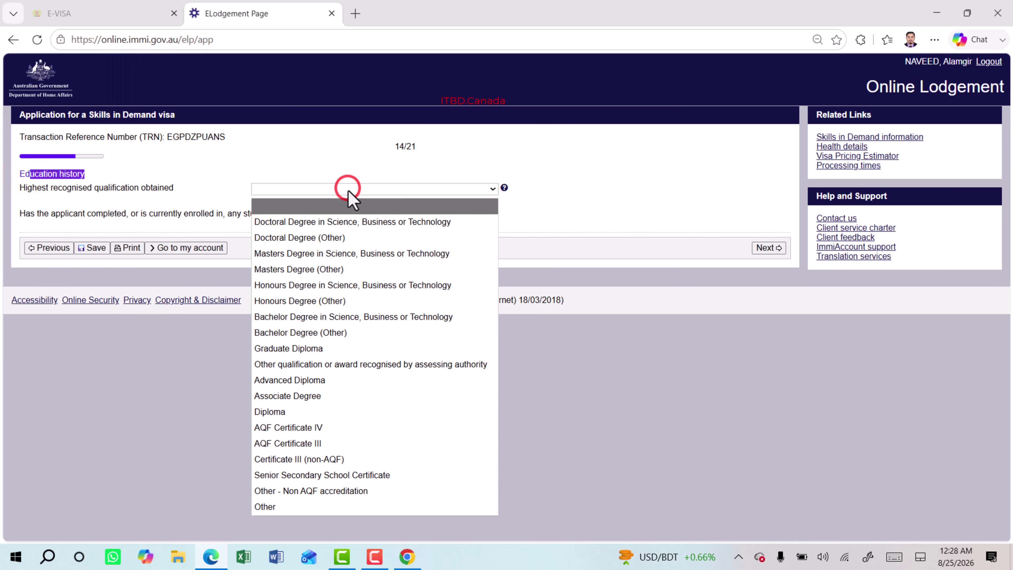
left_click(337, 320)
left_click_drag(36, 213, 351, 224)
left_click_drag(282, 213, 379, 214)
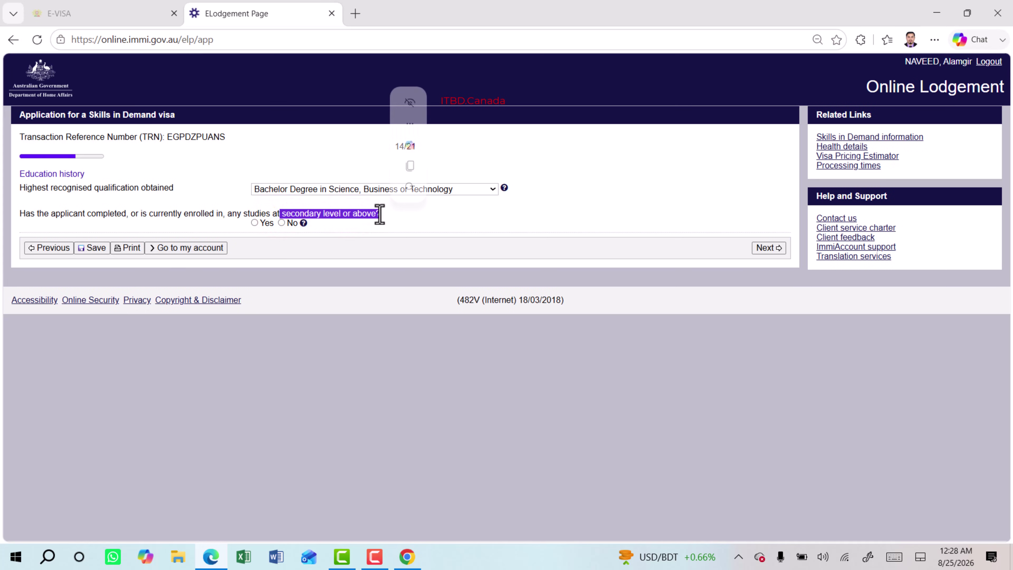
left_click(194, 211)
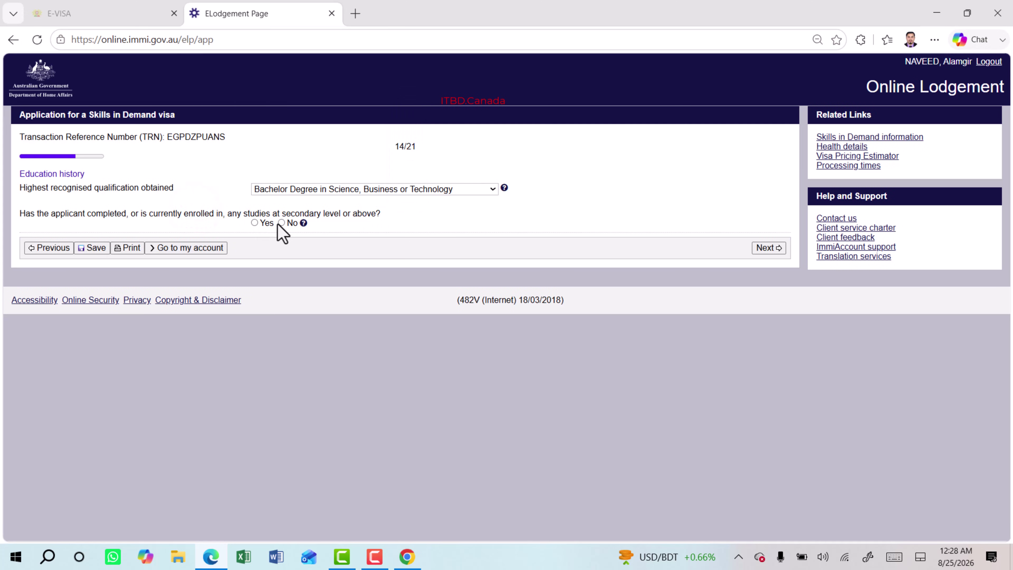
left_click(770, 247)
Answer No to English being the applicant's first language and set the main language to Bengali
left_click_drag(41, 172, 140, 186)
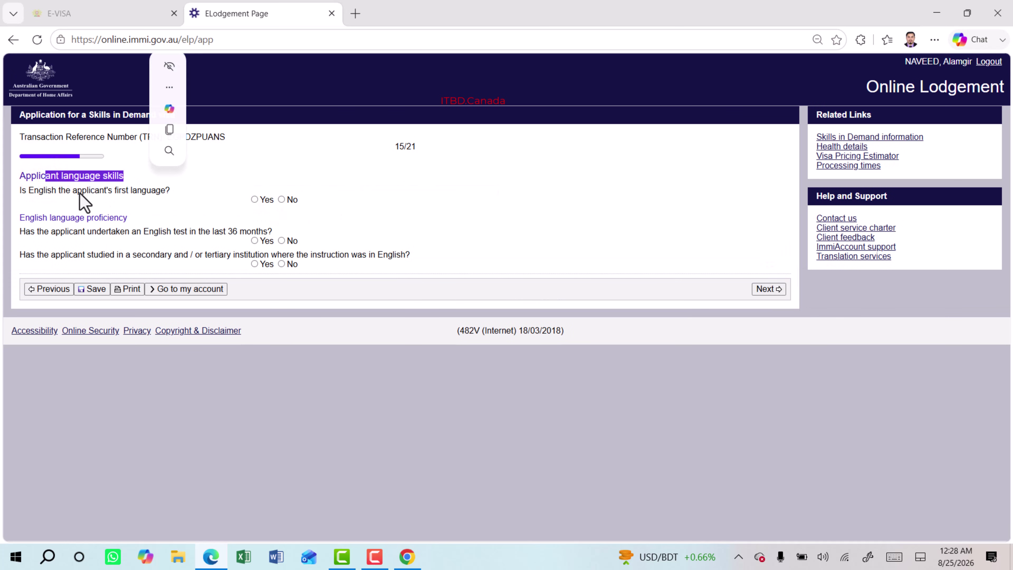
left_click_drag(66, 187, 163, 192)
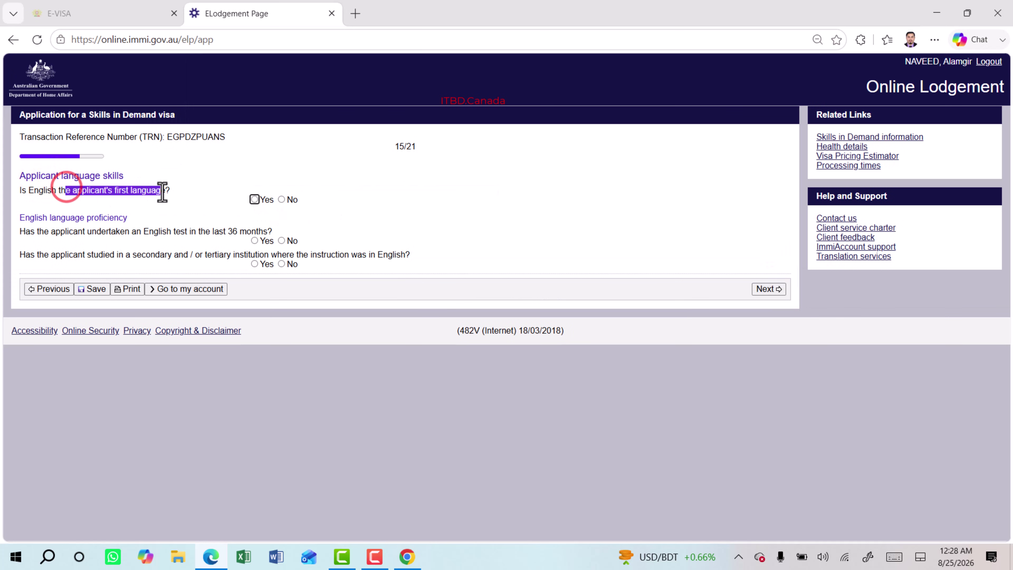
left_click(282, 199)
left_click(305, 233)
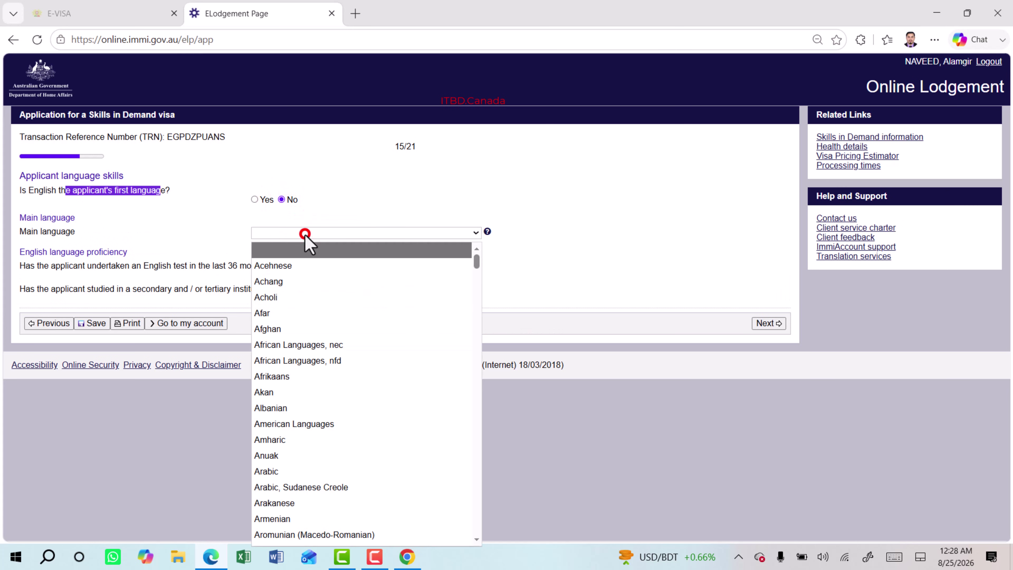
key("b")
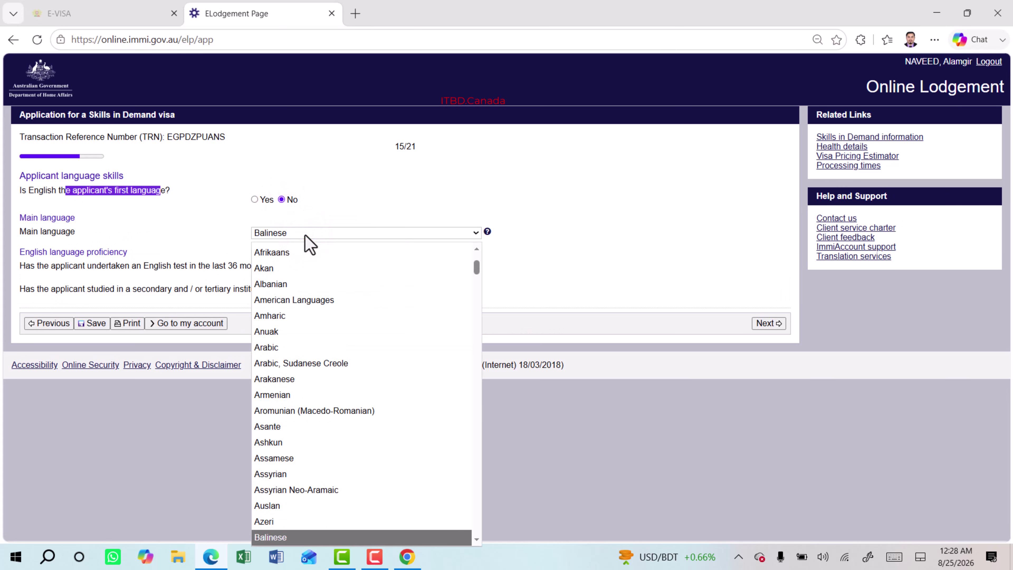
type("eng")
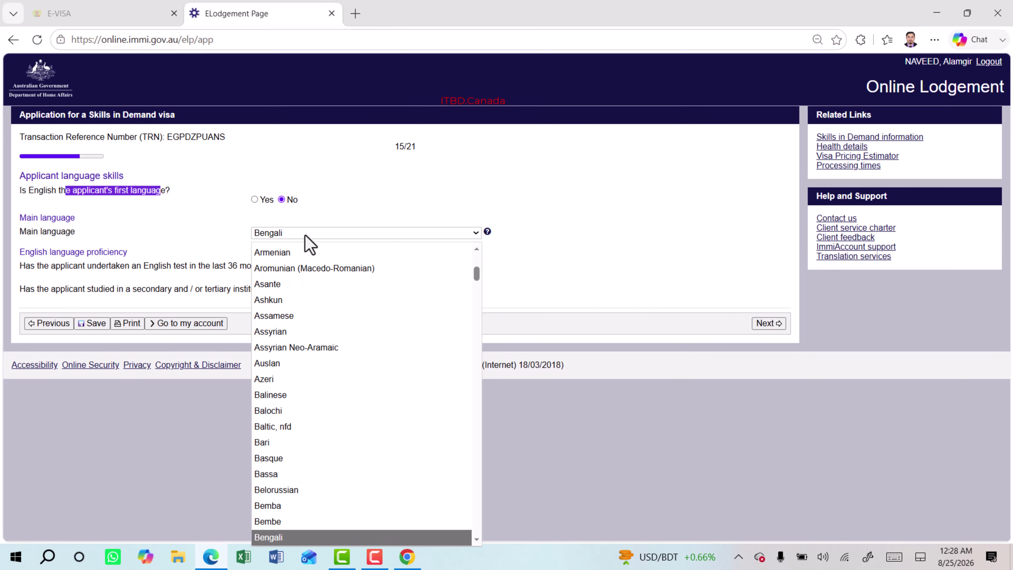
key("Return")
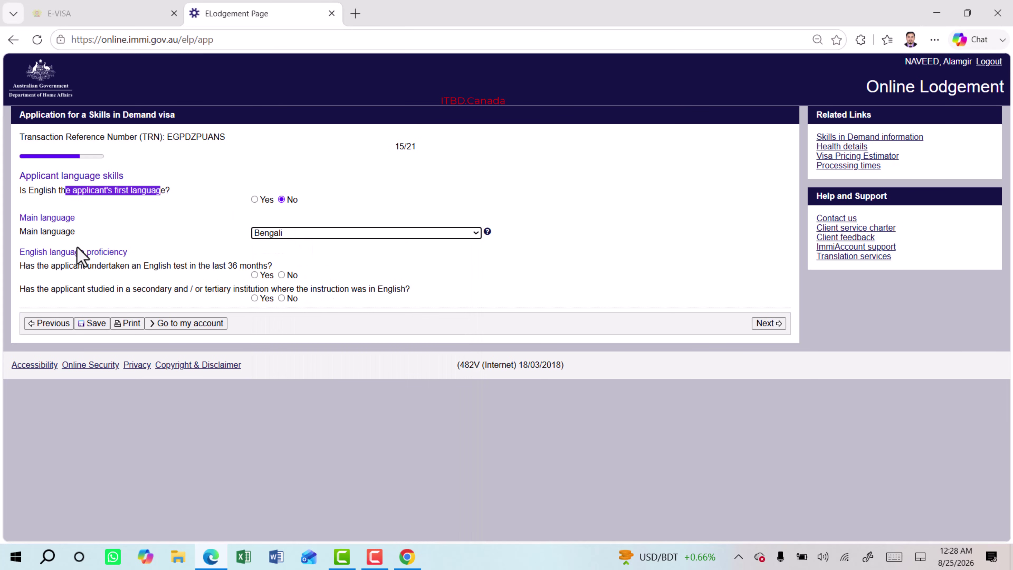
Answer No to an English test in the last 36 months and No to English-instructed study, and continue to employment history
left_click_drag(82, 265, 258, 266)
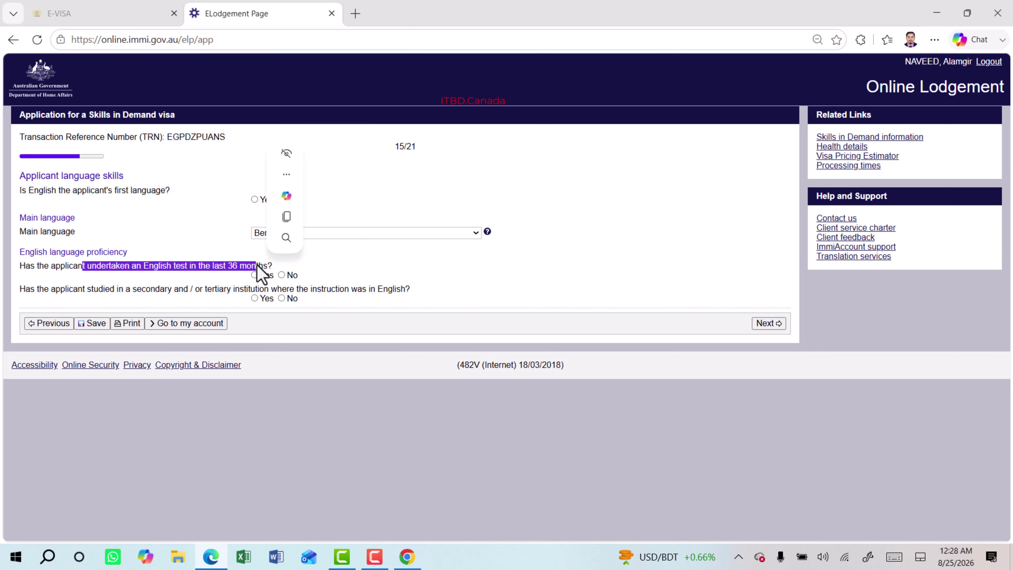
left_click(282, 275)
left_click_drag(31, 289, 403, 289)
left_click(383, 288)
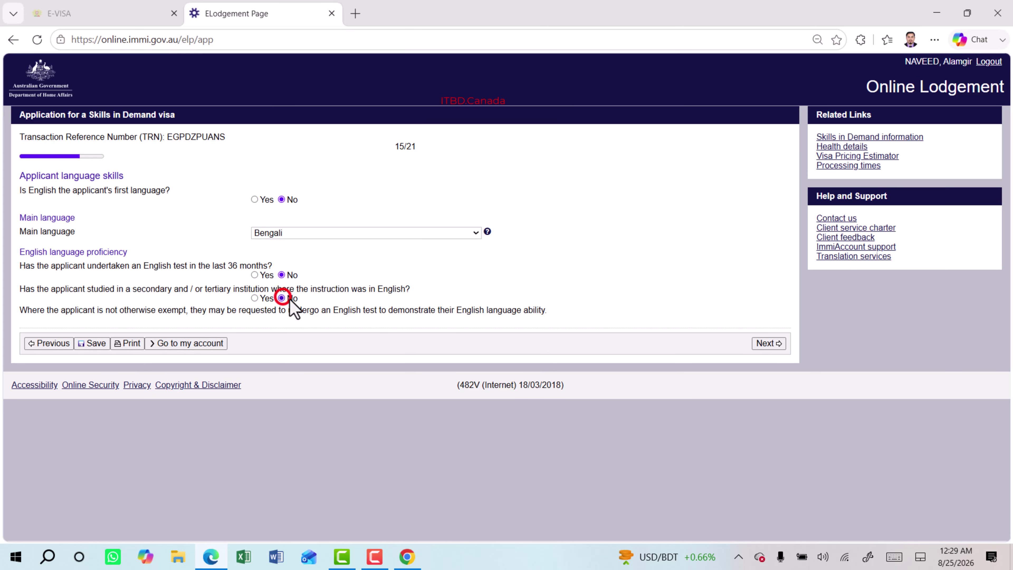
left_click_drag(309, 289, 377, 290)
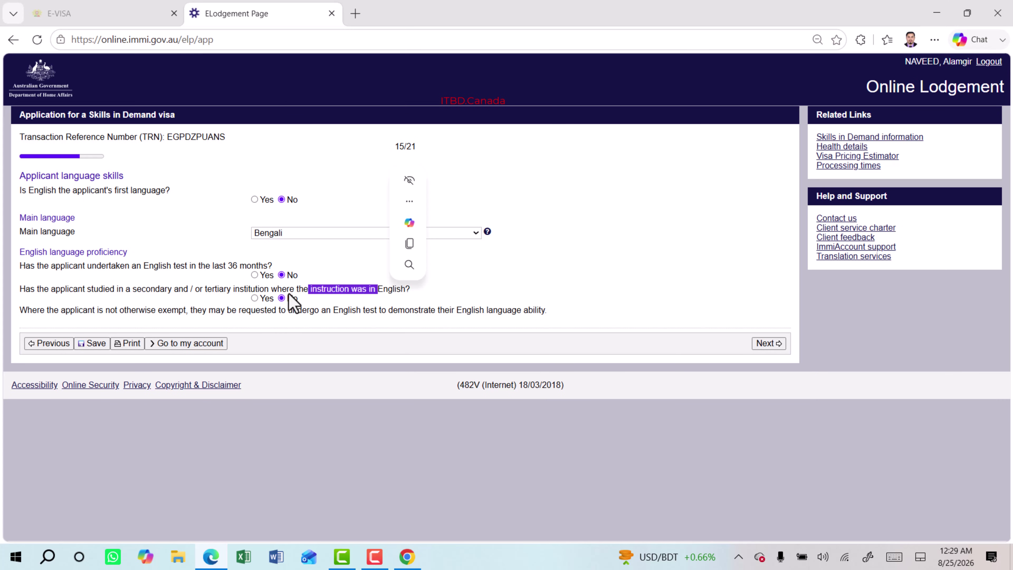
left_click_drag(45, 310, 185, 314)
left_click(369, 311)
left_click(770, 343)
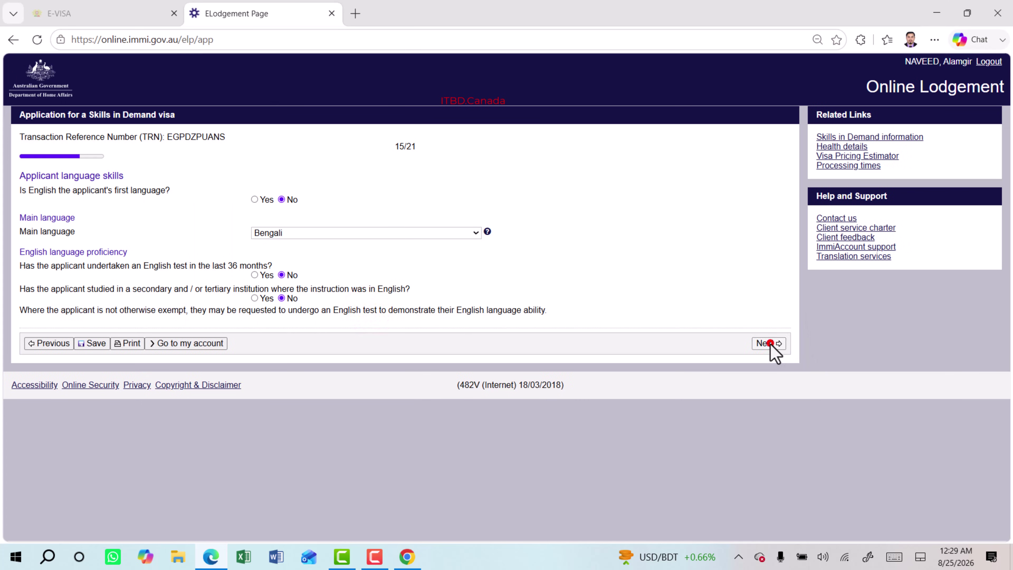
Declare Yes to working in a similar position for at least one year and start a new past employment entry
left_click_drag(103, 176, 355, 192)
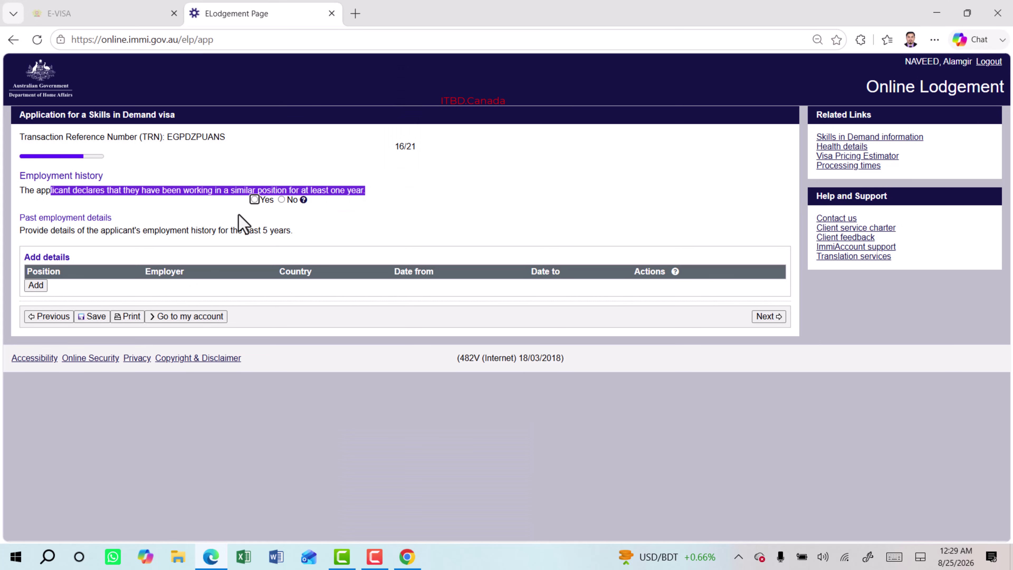
left_click(183, 190)
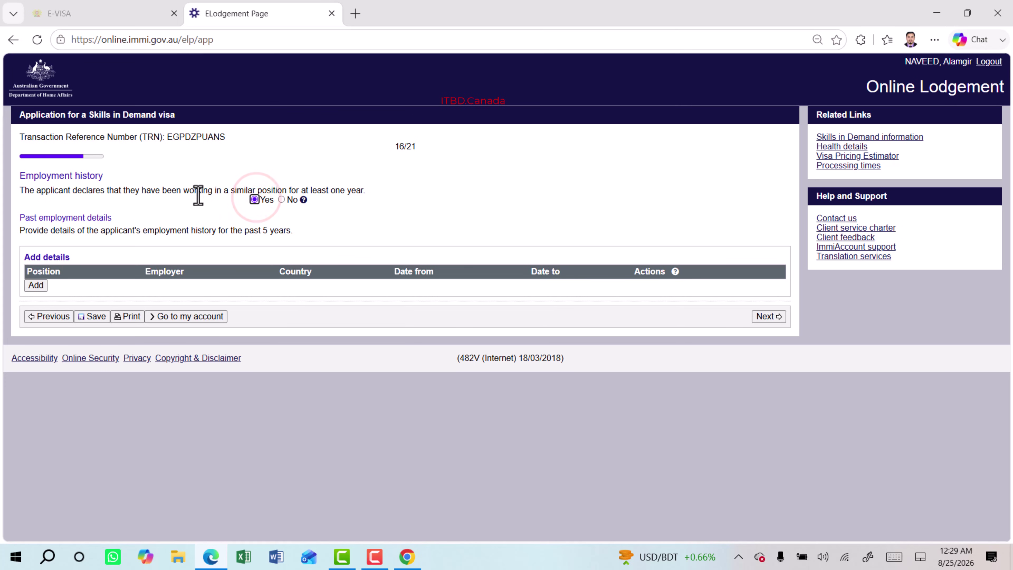
left_click_drag(43, 218, 19, 218)
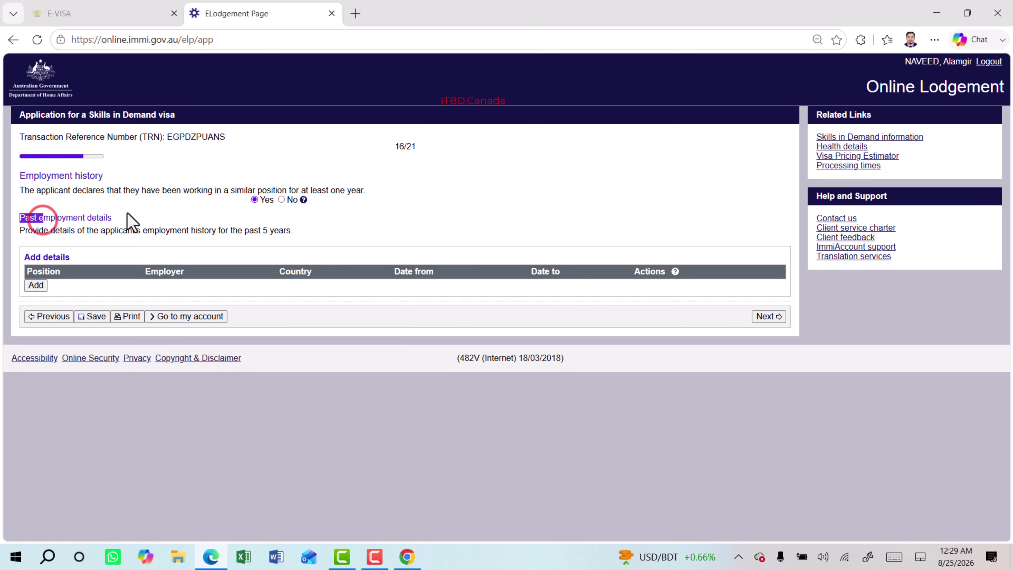
left_click_drag(220, 231, 301, 237)
left_click_drag(101, 230, 201, 232)
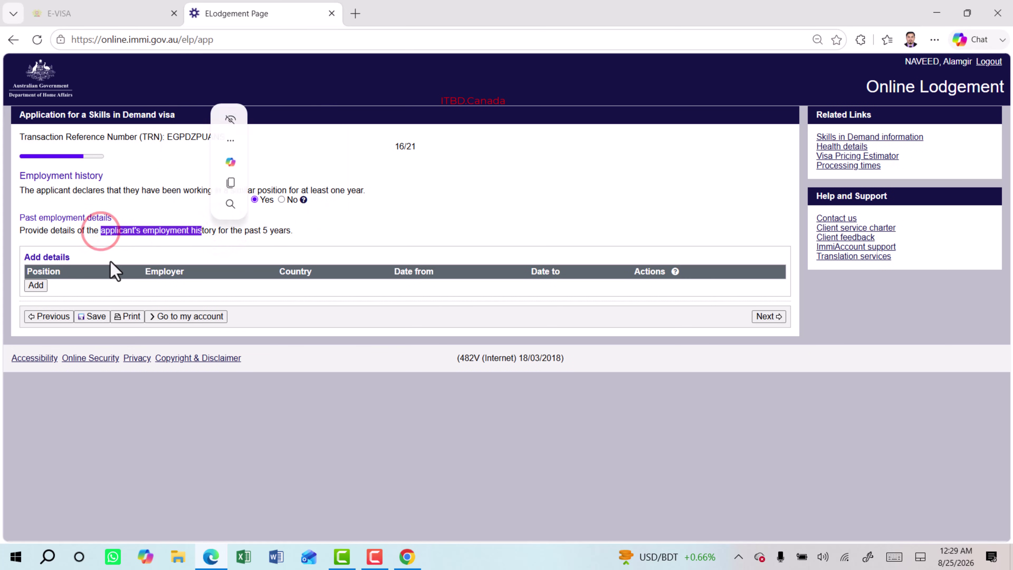
left_click(36, 285)
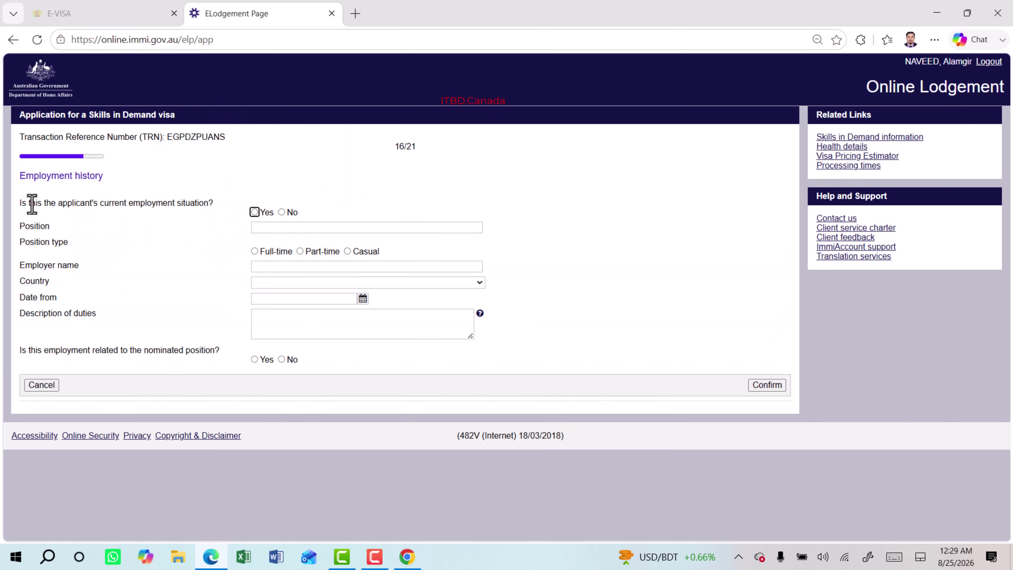
Record the entry as current employment in a full-time ACCOUNTANT position with employer ABC CO in Bangladesh
left_click_drag(30, 204, 211, 202)
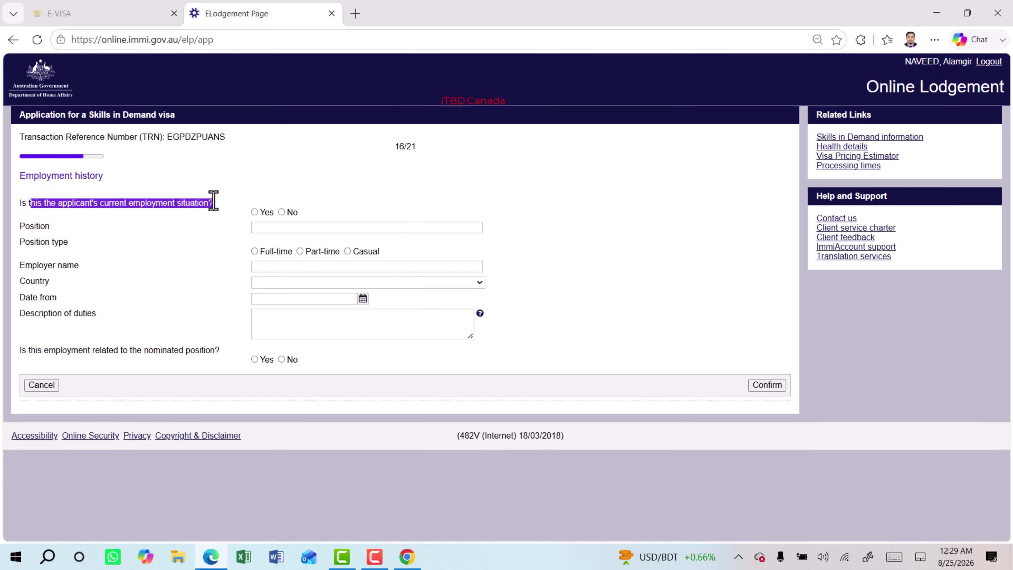
left_click(251, 212)
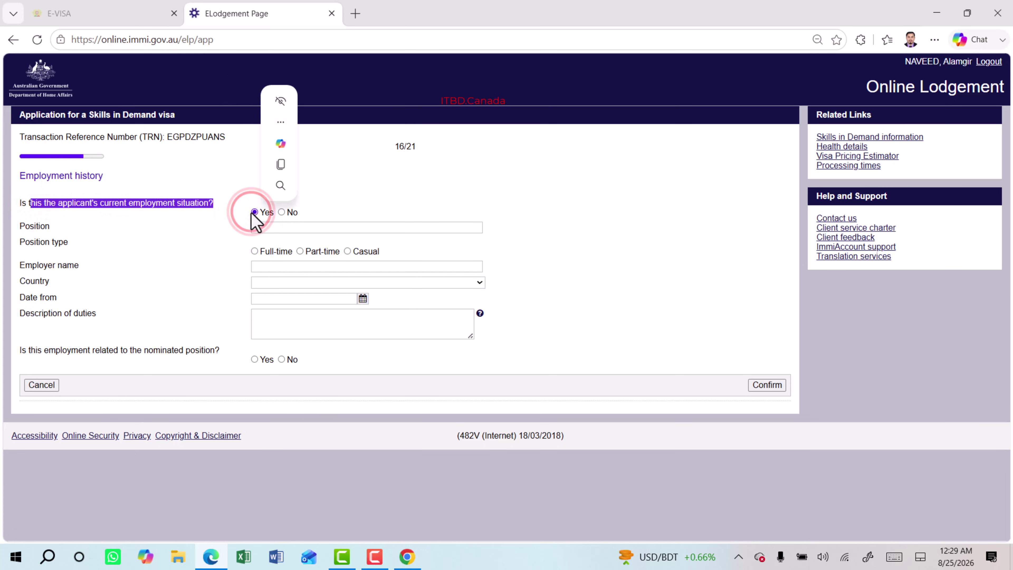
left_click(174, 198)
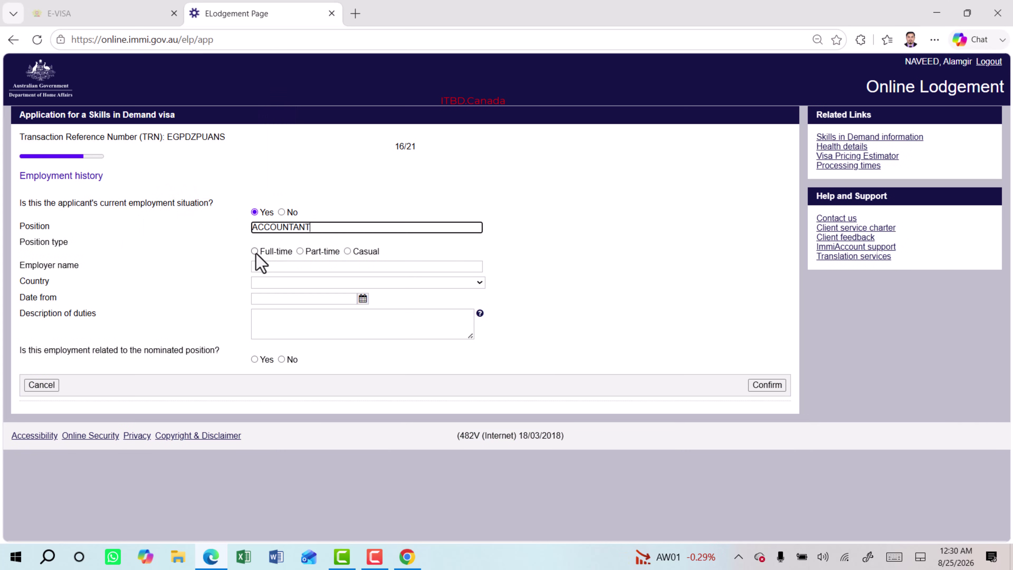
left_click(256, 252)
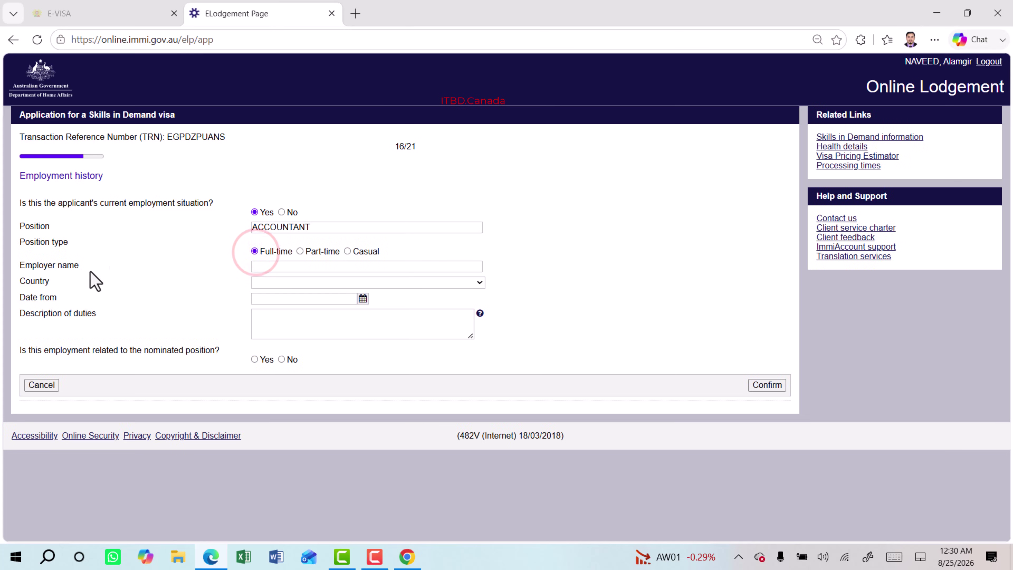
left_click(288, 272)
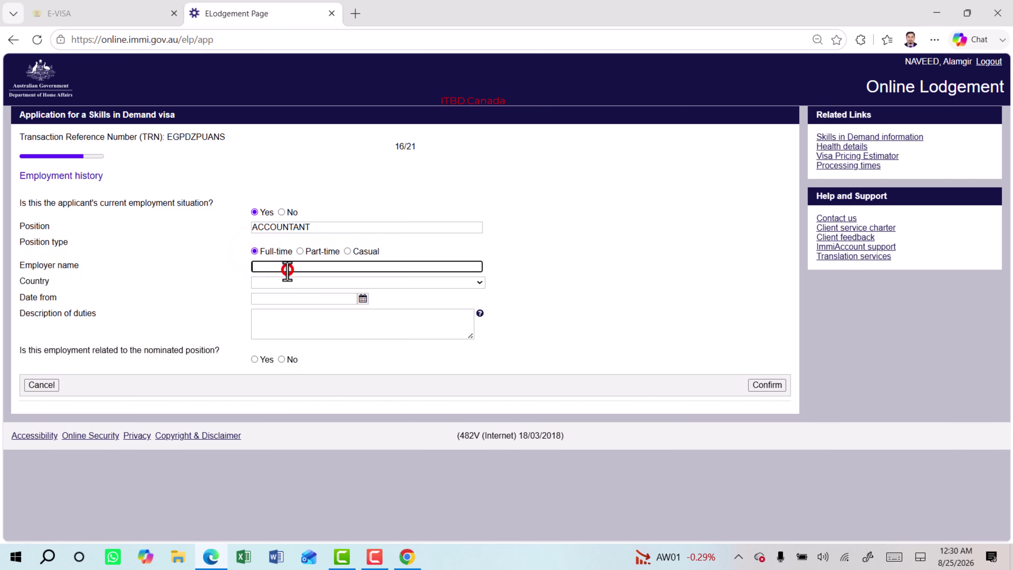
type("ABC CO")
left_click(279, 283)
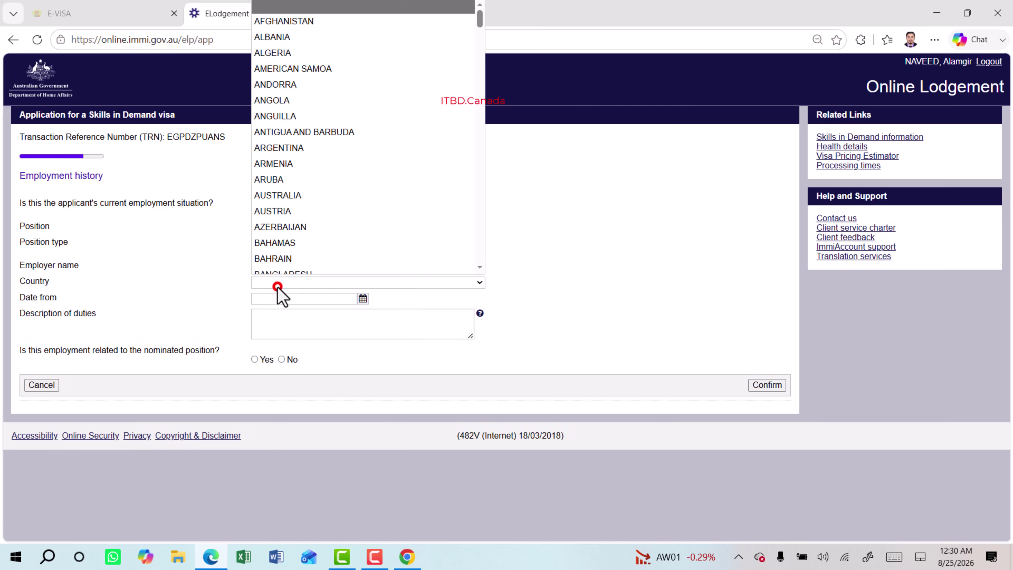
left_click(296, 265)
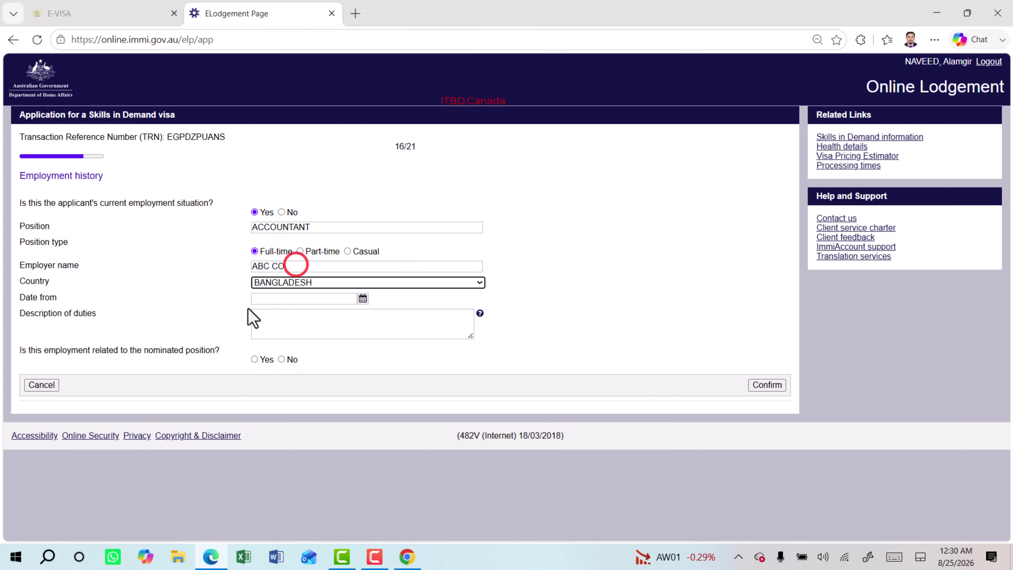
Set the employment start date to 01 Aug 2020 and enter ABC as the description of duties
left_click(363, 299)
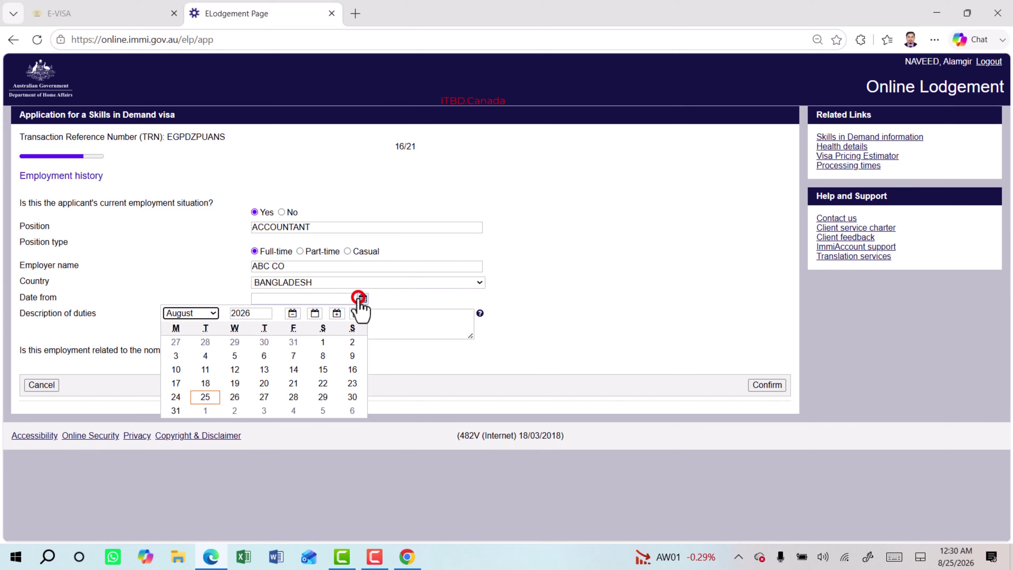
left_click(250, 314)
key("BackSpace")
type("0")
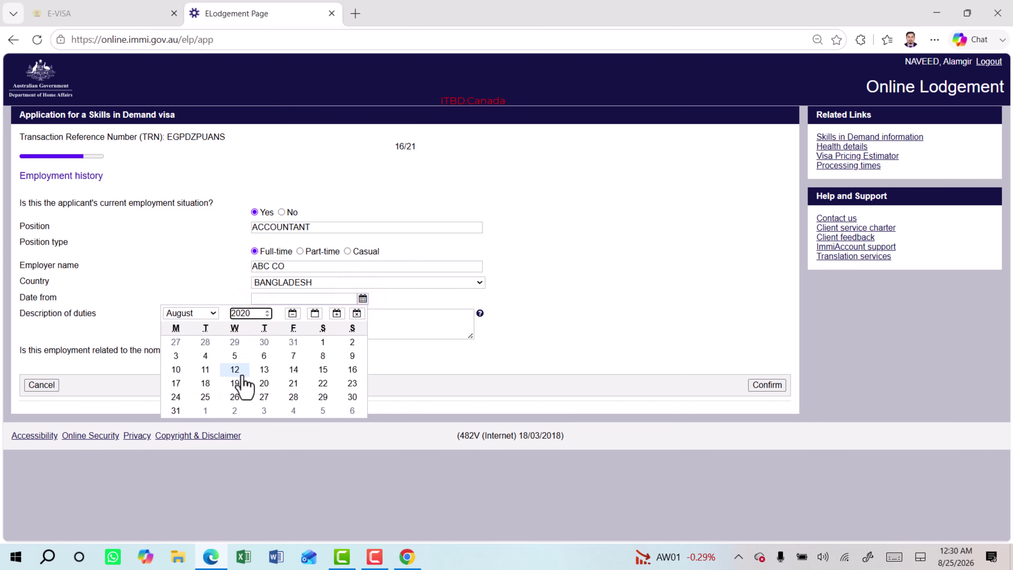
left_click(322, 342)
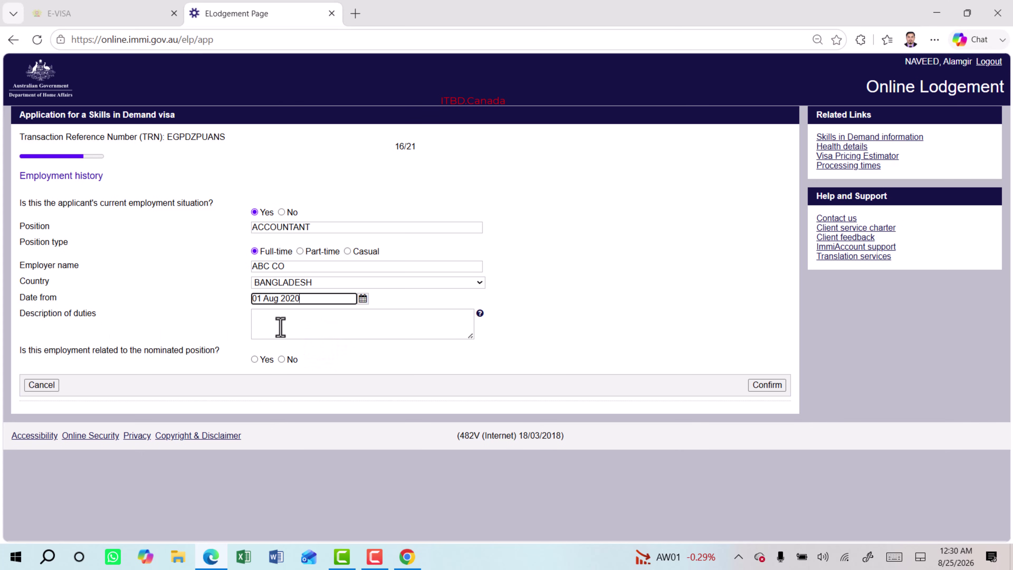
left_click(330, 325)
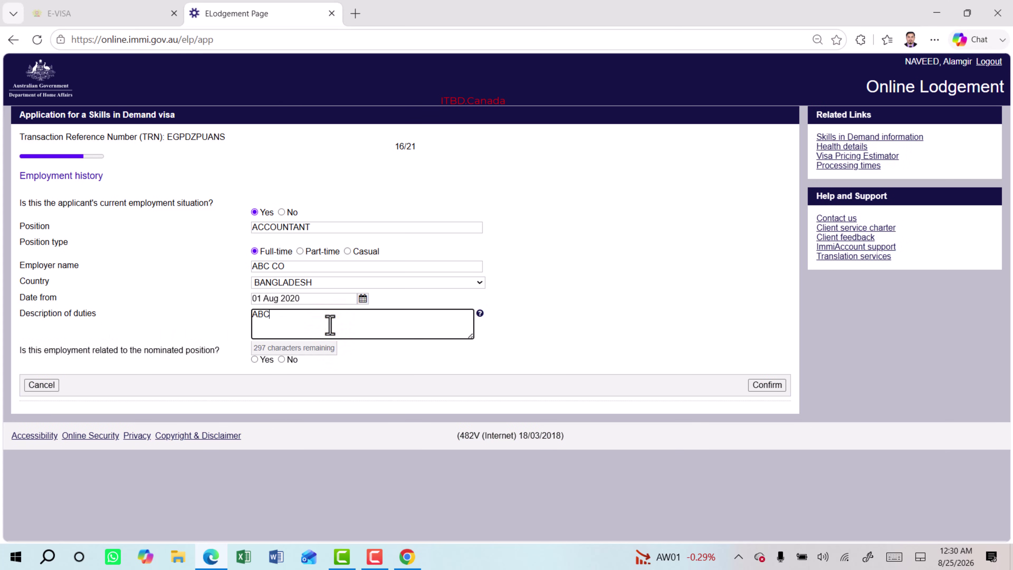
left_click(580, 318)
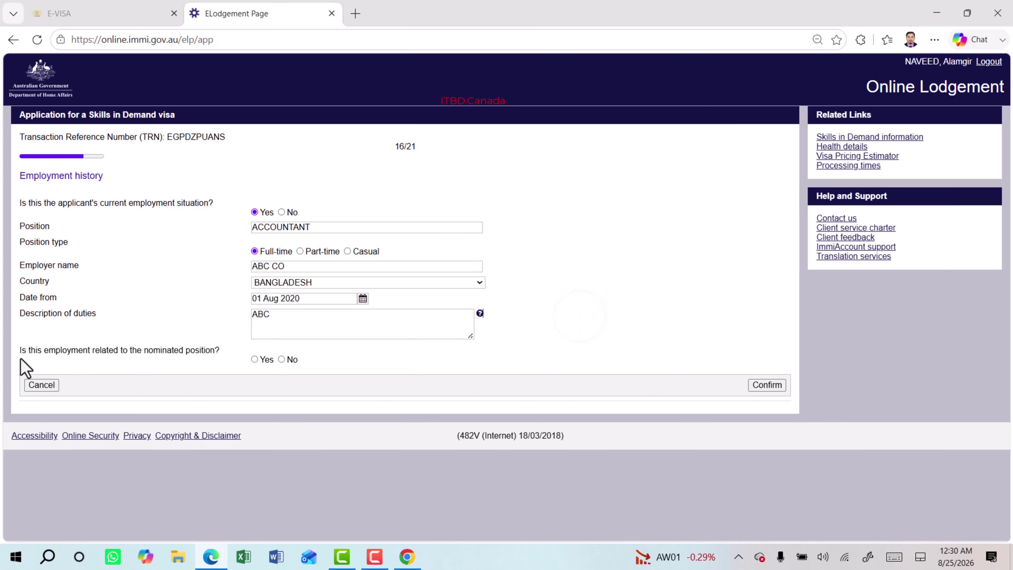
Answer Yes to the employment being related to the nominated position, confirm the entry and continue to the payments to employer page
left_click_drag(25, 355, 226, 352)
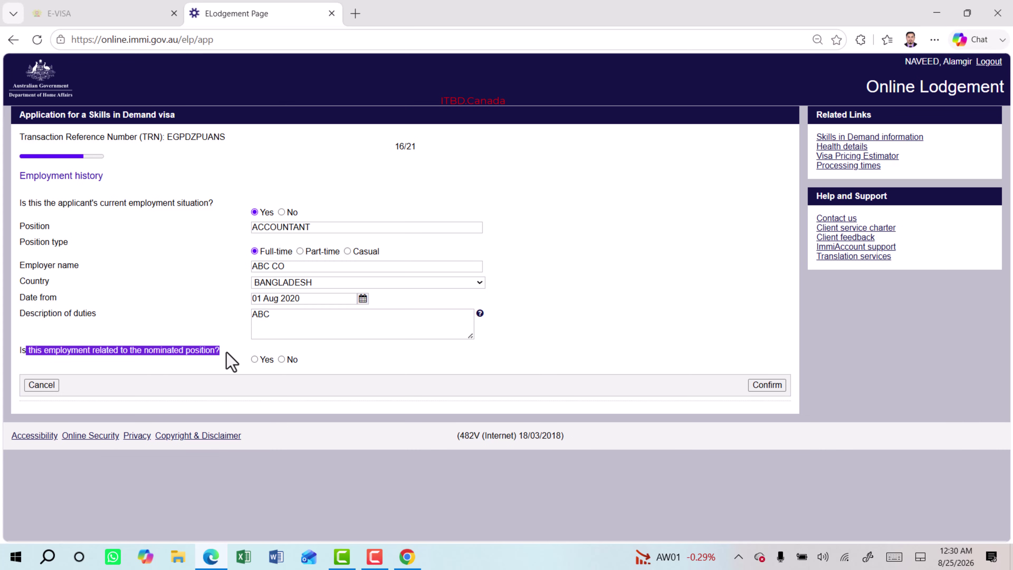
left_click(175, 347)
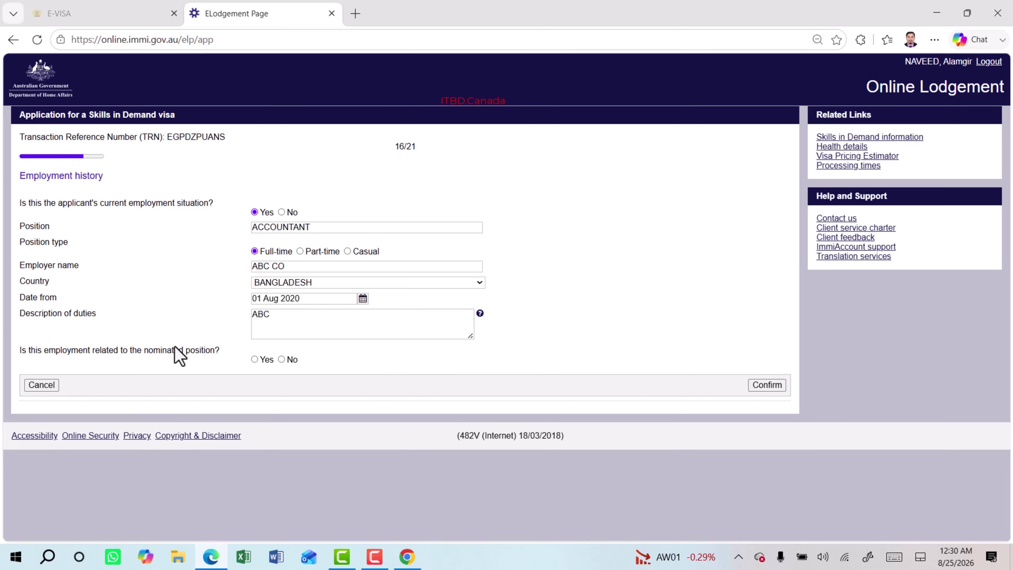
left_click(255, 359)
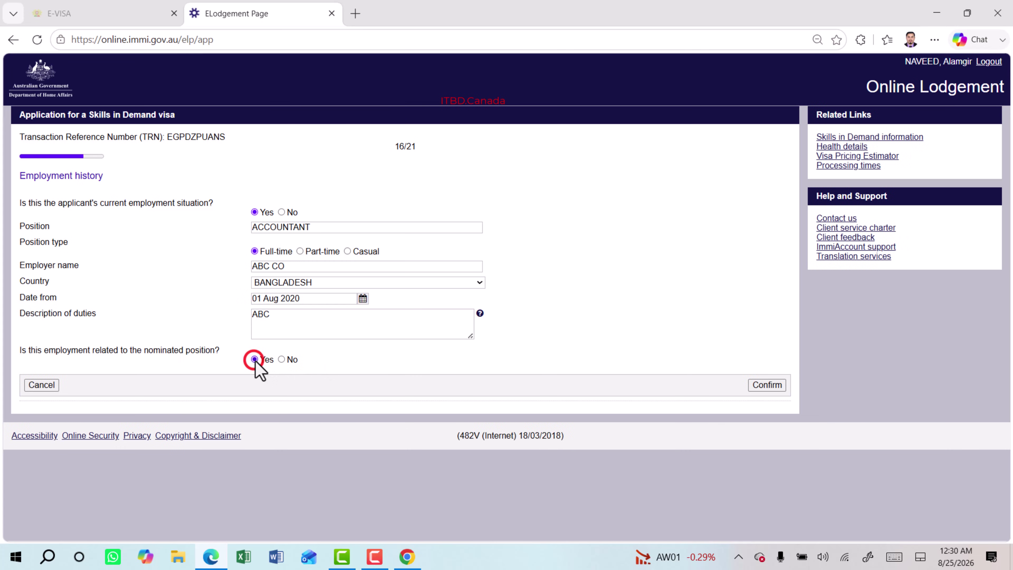
left_click(774, 386)
left_click(766, 307)
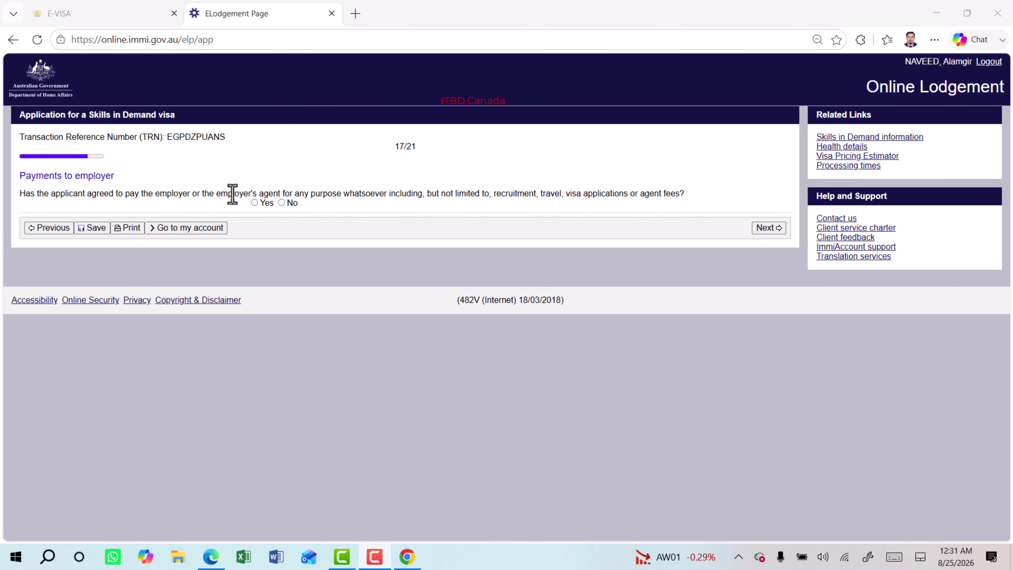
Answer No to having agreed to pay the employer or the employer's agent and continue to the application withdrawal page
left_click_drag(221, 193, 498, 195)
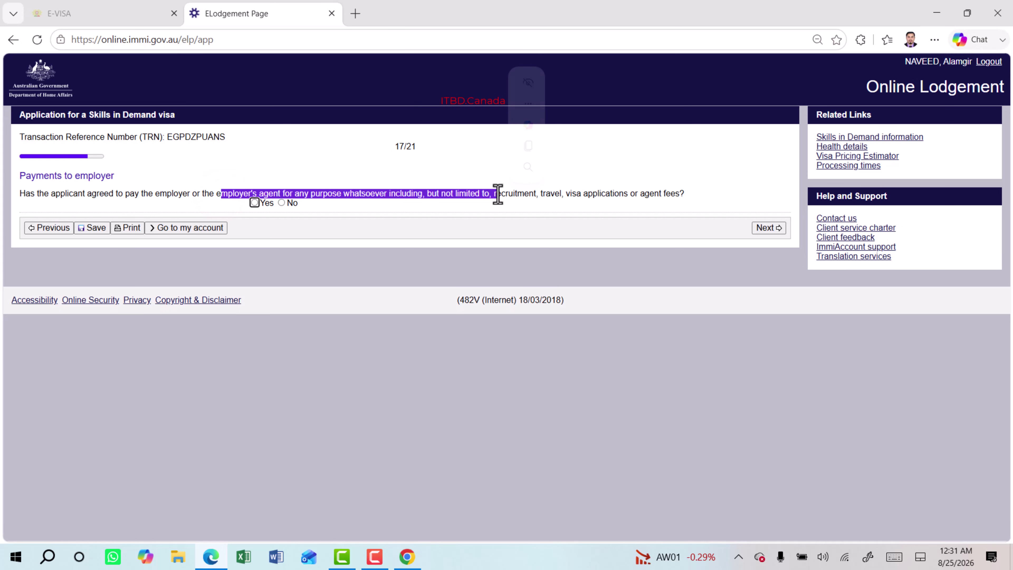
left_click(618, 195)
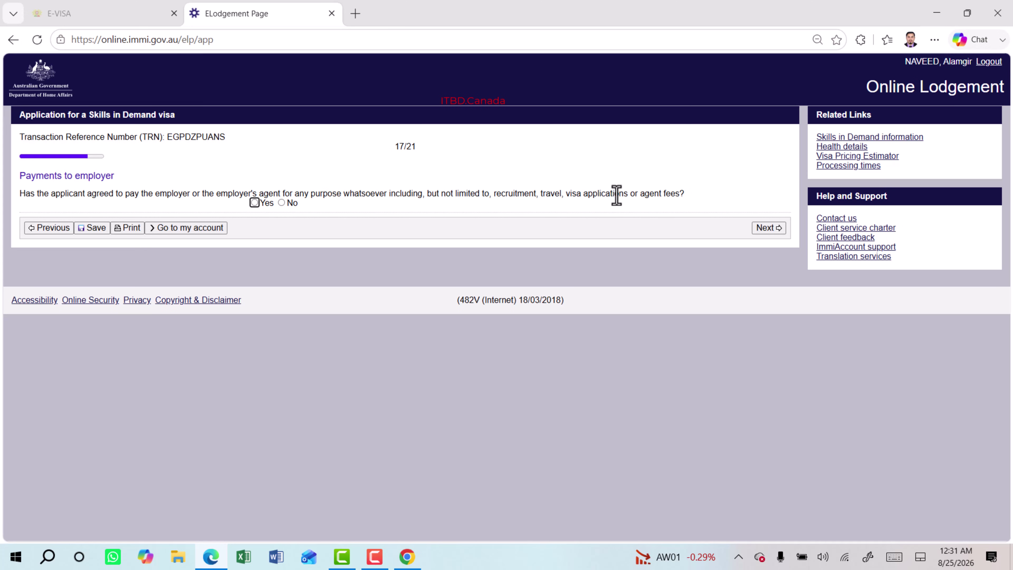
left_click(255, 202)
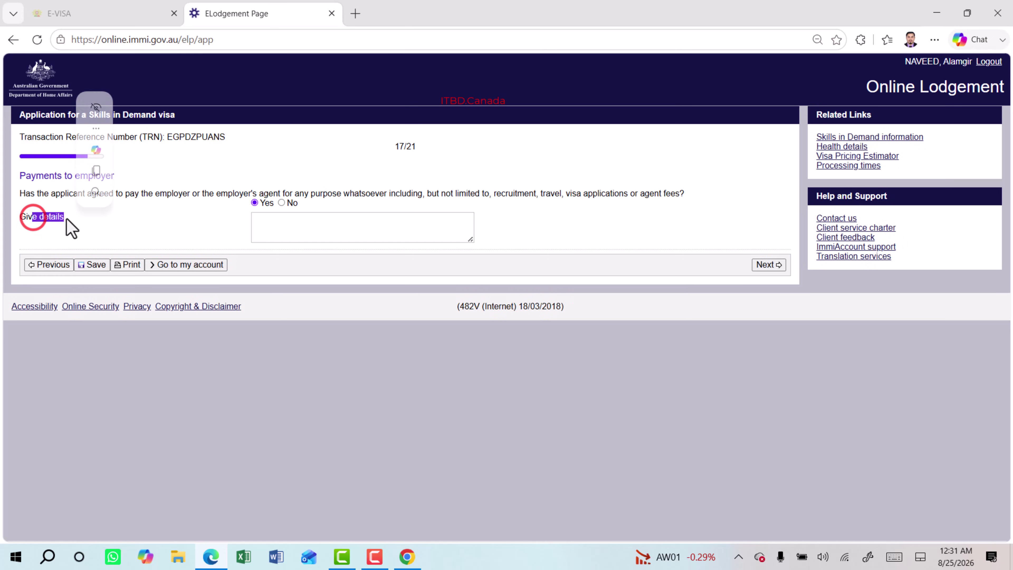
left_click(282, 202)
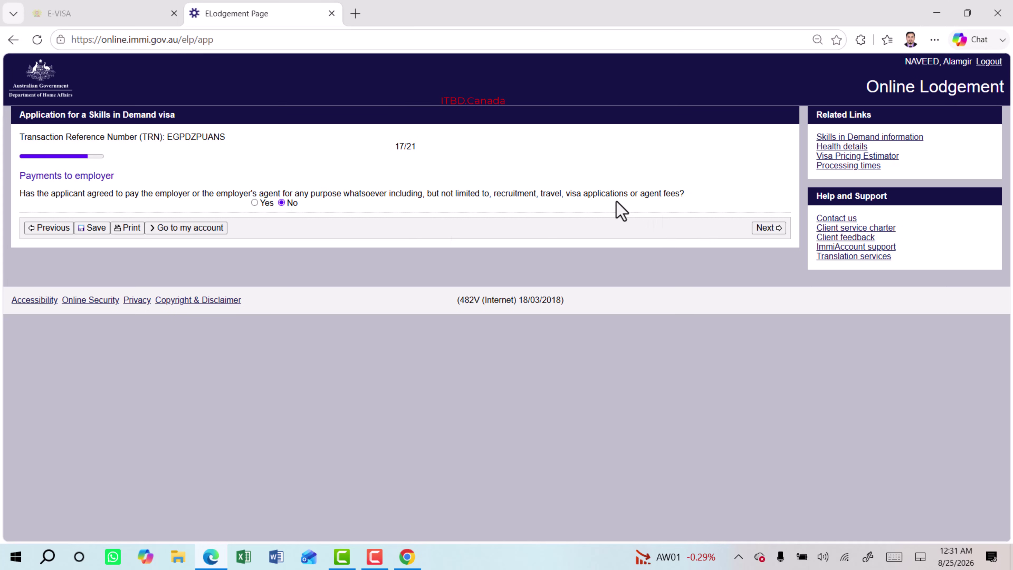
left_click(770, 229)
Answer No to withdrawing the visa application if the sponsorship or nomination is refused, and continue to the health declarations
left_click_drag(35, 176, 109, 175)
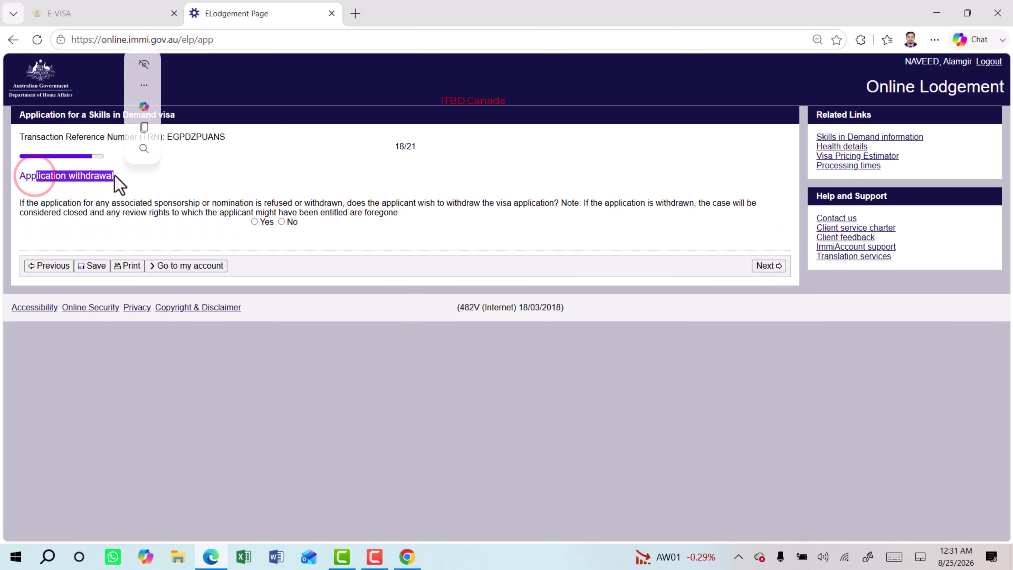
left_click_drag(257, 203, 408, 203)
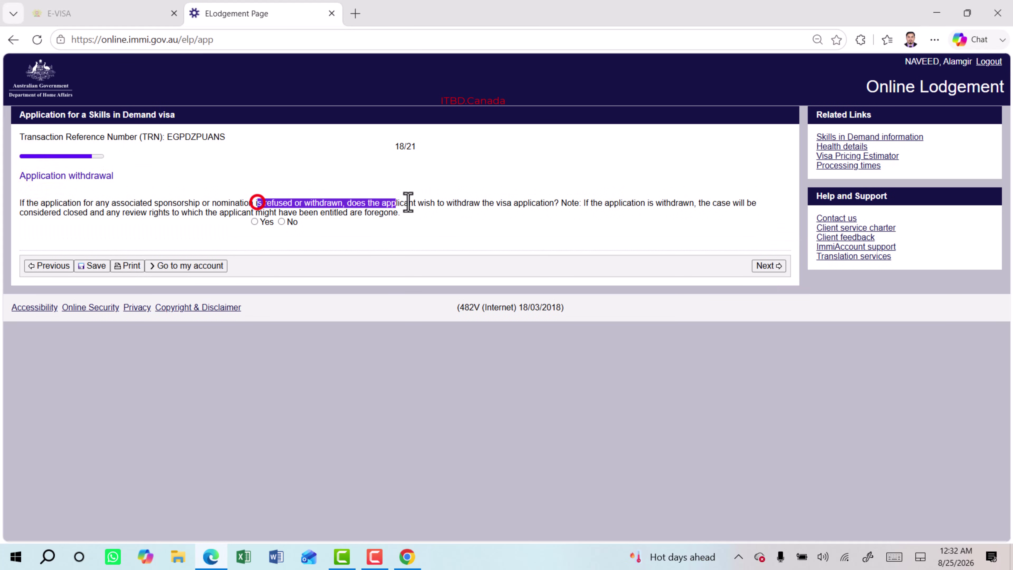
left_click(282, 222)
left_click(450, 204)
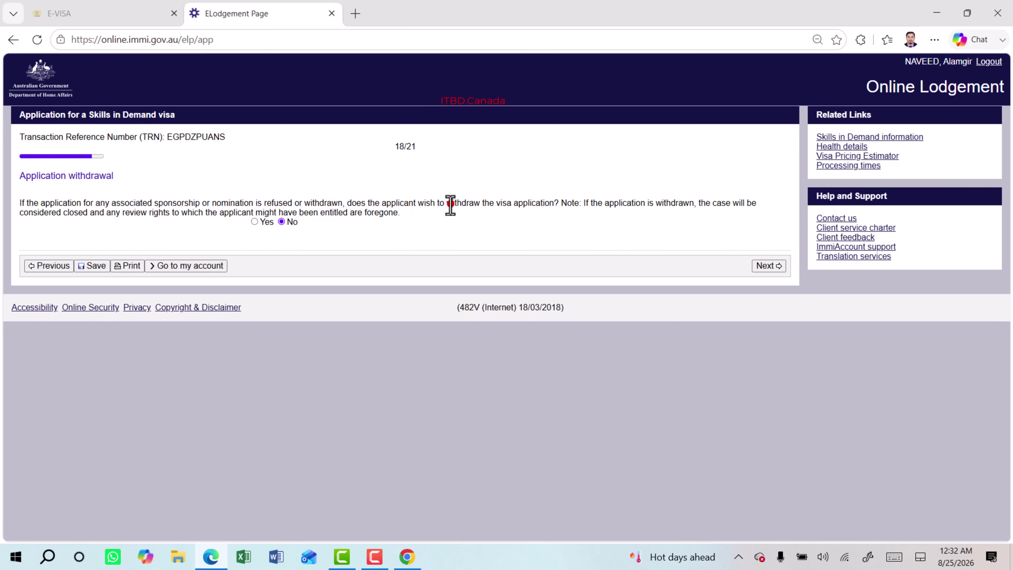
left_click(770, 266)
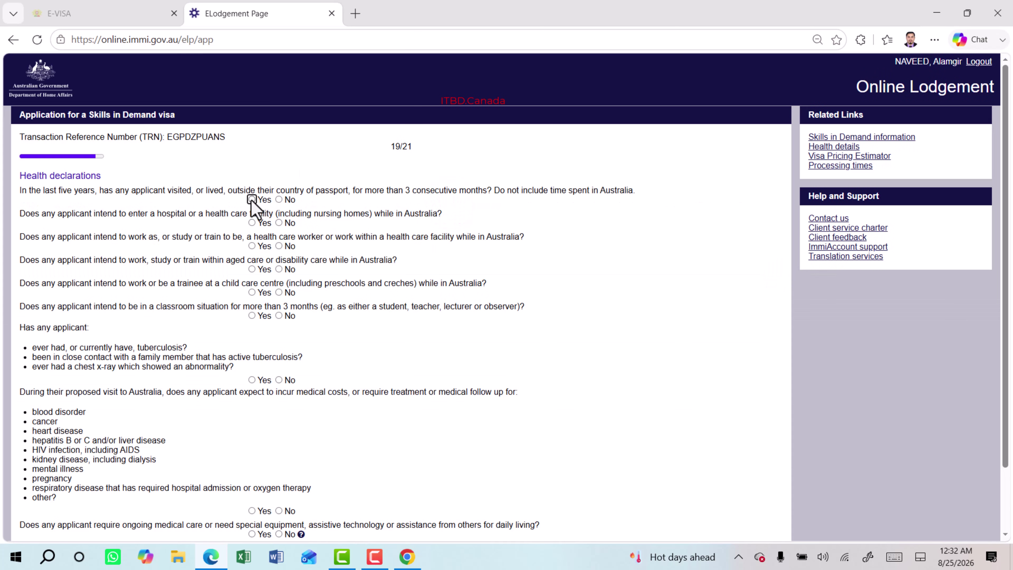
Answer No to every health declaration and continue to the character declarations page
left_click(278, 200)
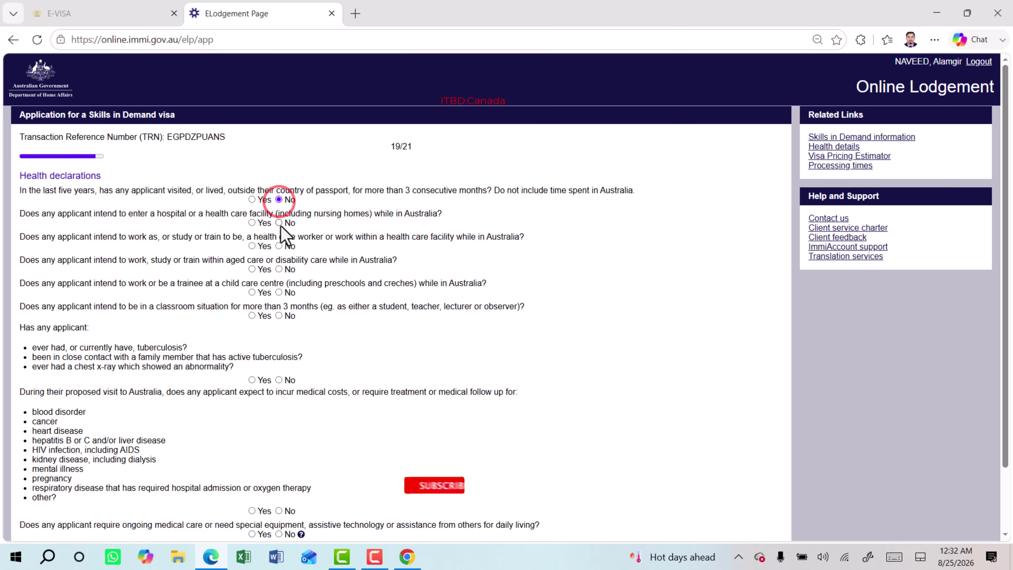
left_click(278, 223)
left_click(279, 245)
left_click(279, 269)
left_click(278, 292)
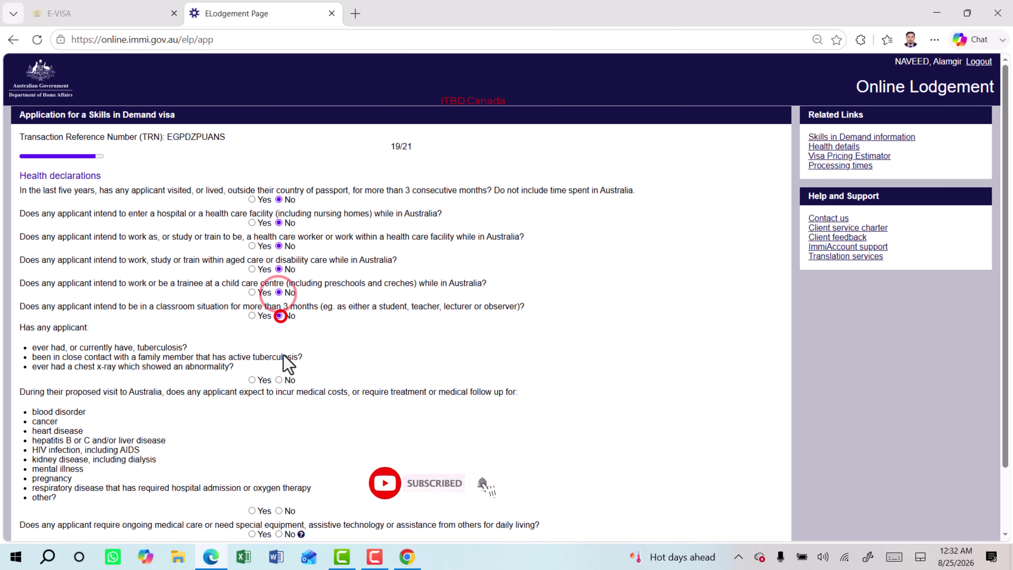
left_click(279, 316)
left_click(279, 380)
scroll(282, 389, "down", 1)
scroll(282, 390, "down", 2)
left_click(278, 435)
left_click(279, 458)
left_click(760, 484)
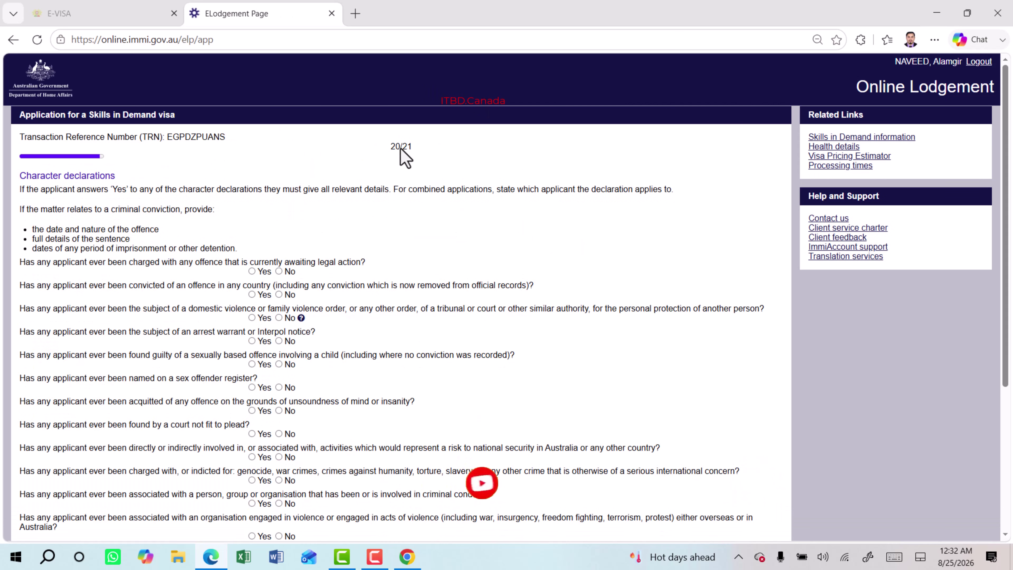
Answer No to the first ten character declarations, from charges awaiting legal action through genocide, war crimes and similar international crimes
double_click(389, 146)
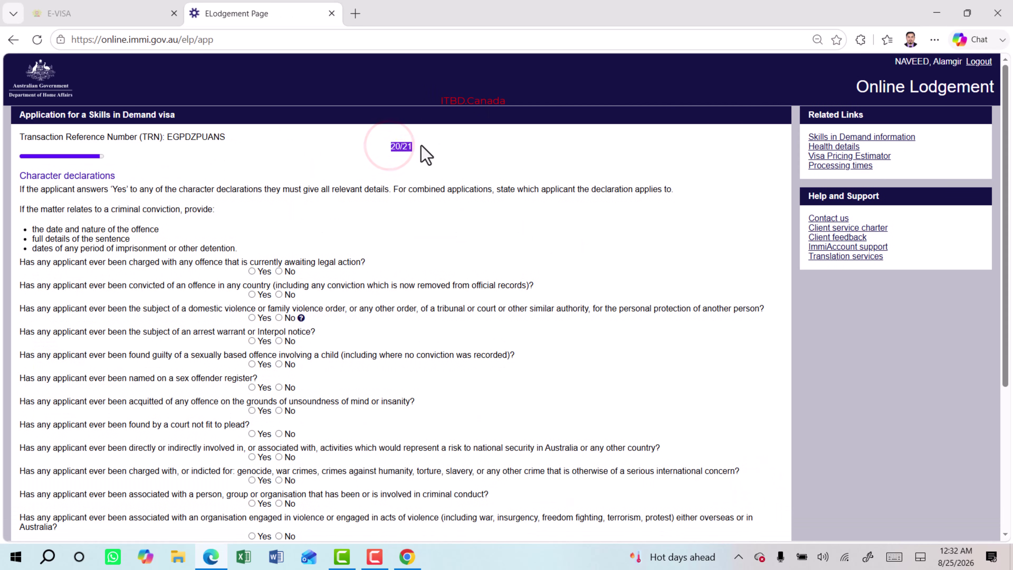
left_click(421, 145)
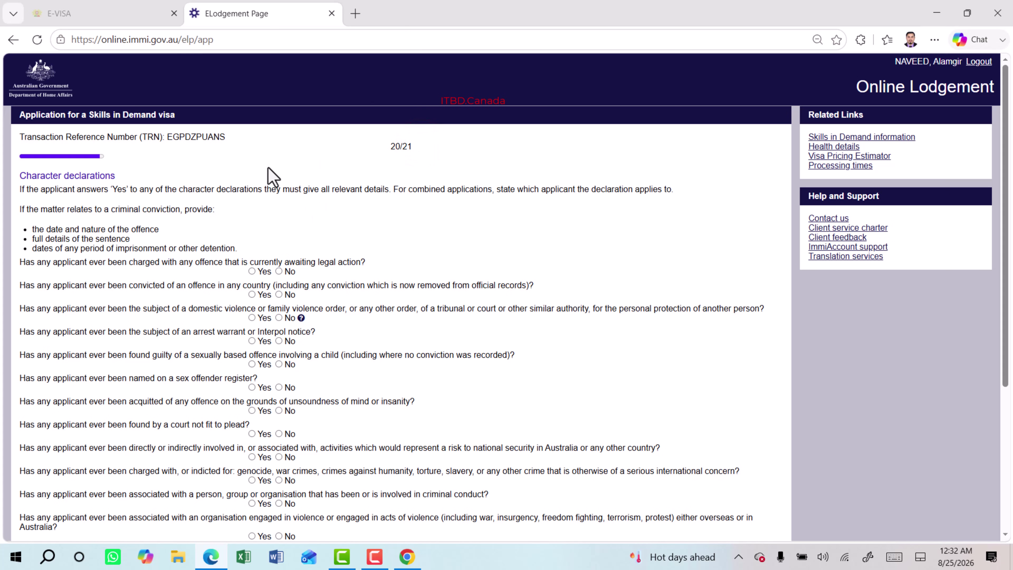
scroll(274, 235, "down", 2)
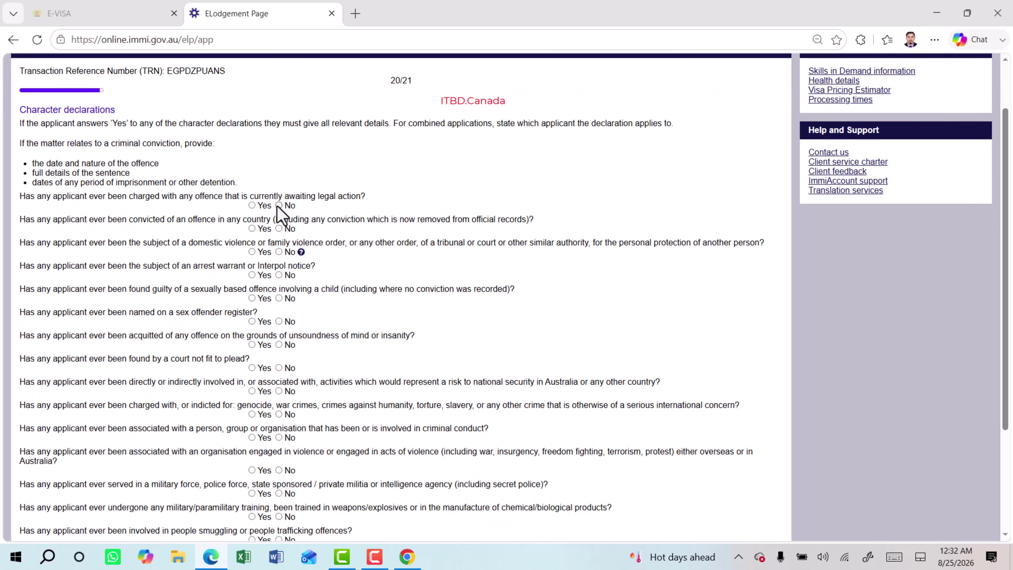
left_click(278, 206)
left_click(278, 228)
left_click(279, 252)
left_click(278, 275)
left_click(279, 299)
left_click(279, 322)
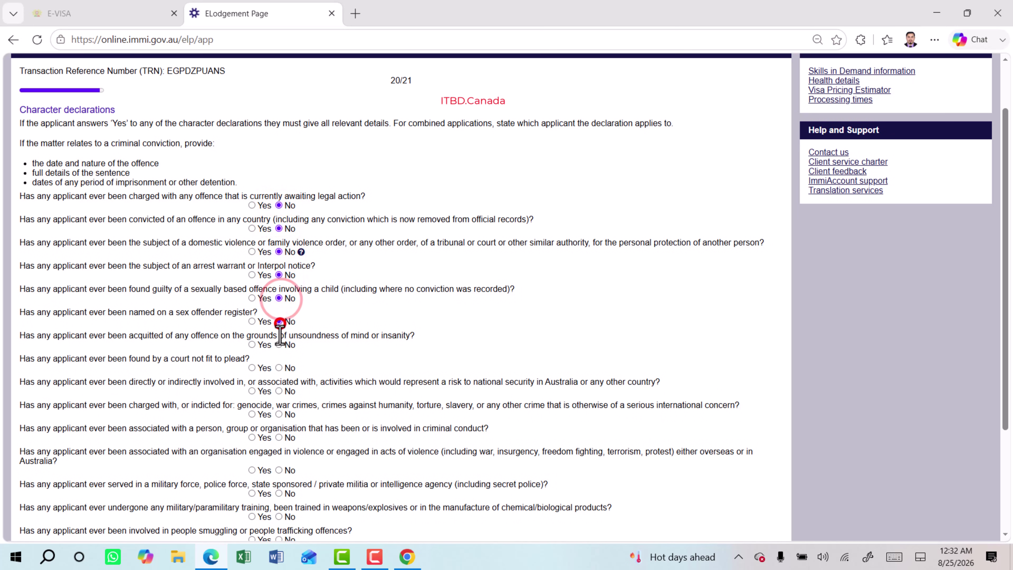
left_click(278, 344)
left_click(279, 367)
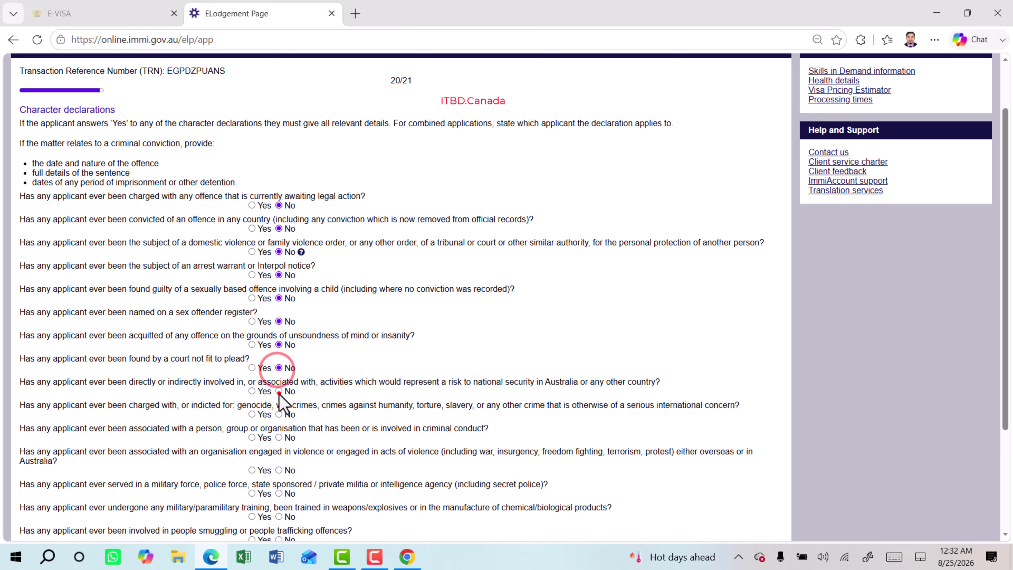
left_click(279, 391)
left_click(278, 414)
Answer No to the remaining character declarations, from association with criminal conduct through outstanding debts in Australia, and continue to the final declarations
scroll(279, 415, "down", 4)
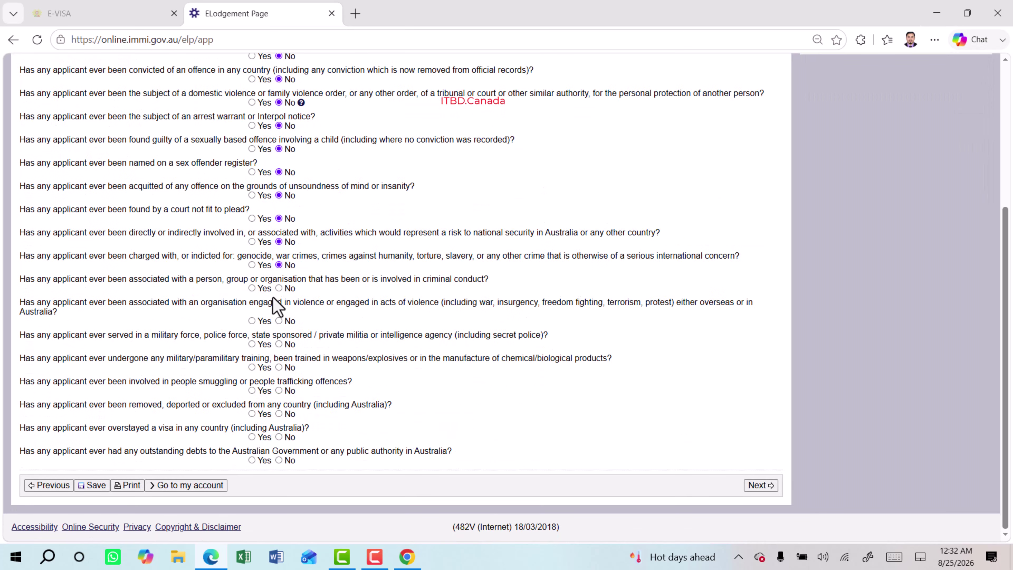
left_click(279, 288)
left_click(278, 321)
left_click(279, 344)
left_click(278, 368)
left_click(278, 391)
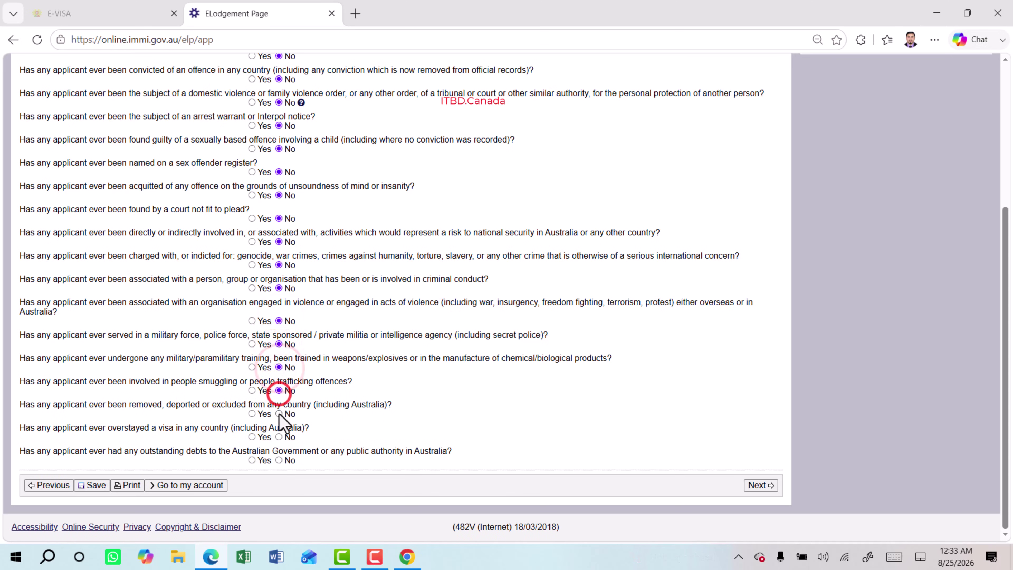
left_click(279, 414)
left_click(279, 437)
left_click(279, 460)
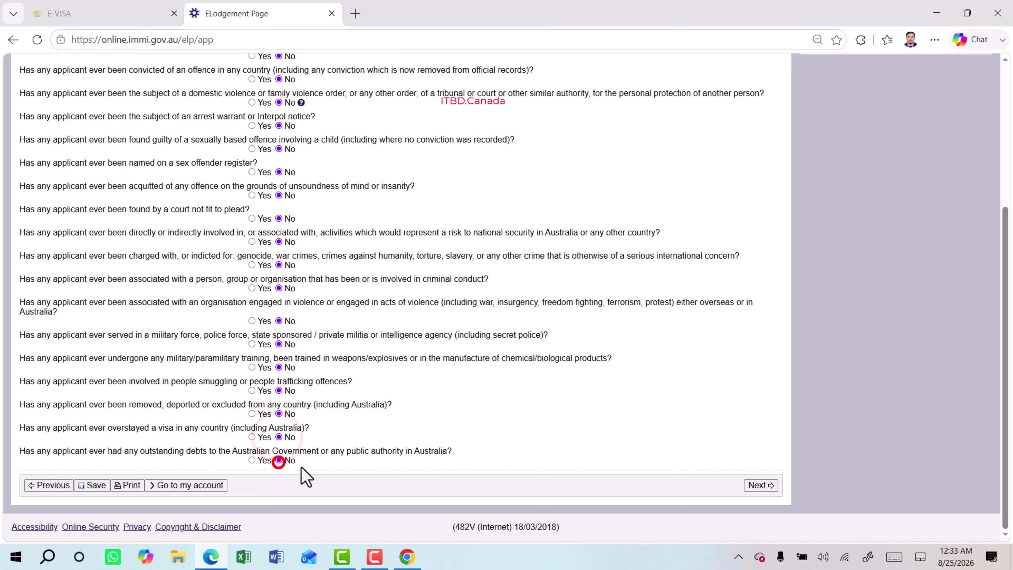
left_click(762, 485)
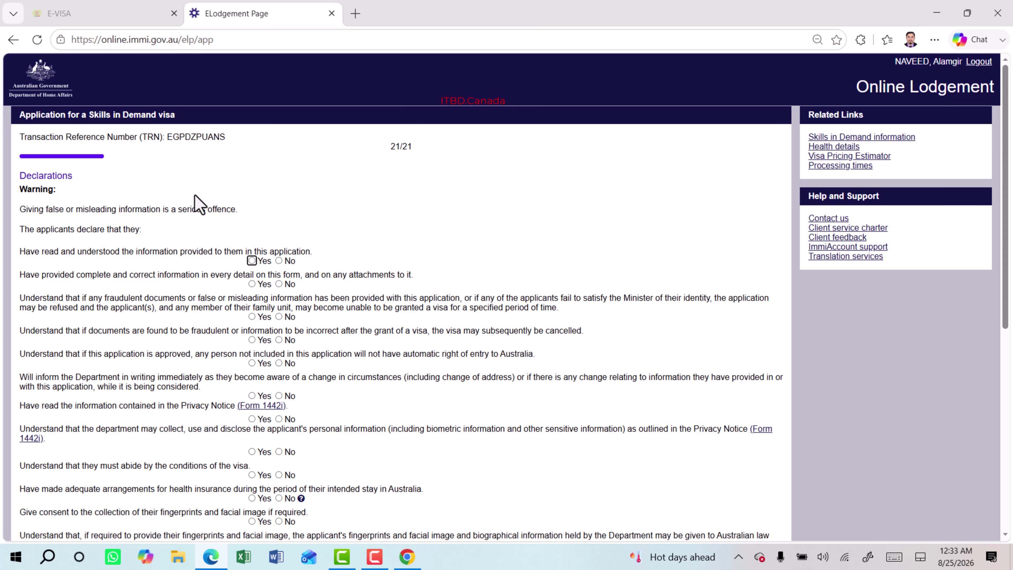
Answer Yes to the first nine declarations, from having read the provided information through abiding by the visa conditions
scroll(247, 156, "down", 4)
left_click(252, 128)
left_click(251, 151)
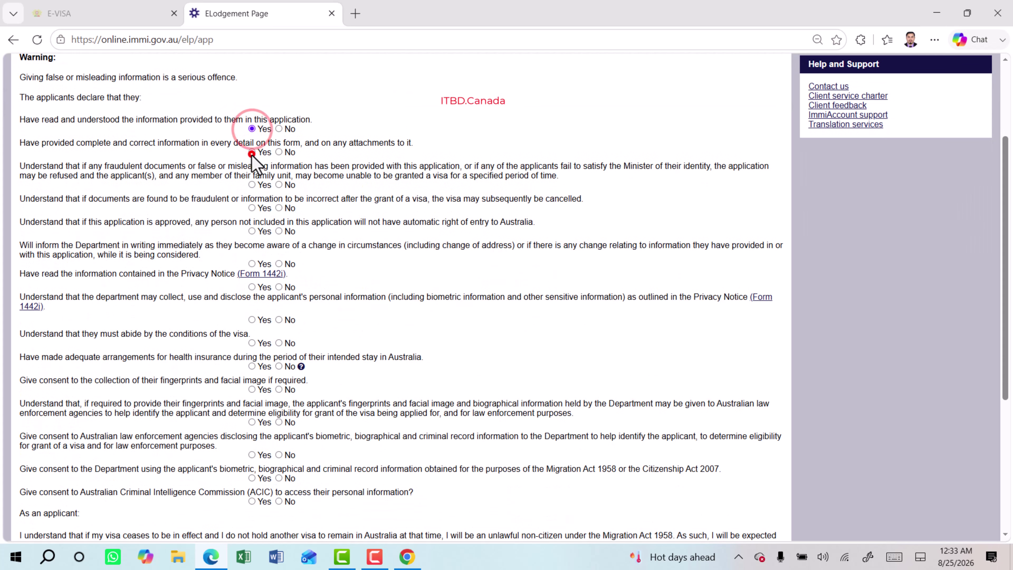
left_click(252, 184)
left_click(250, 207)
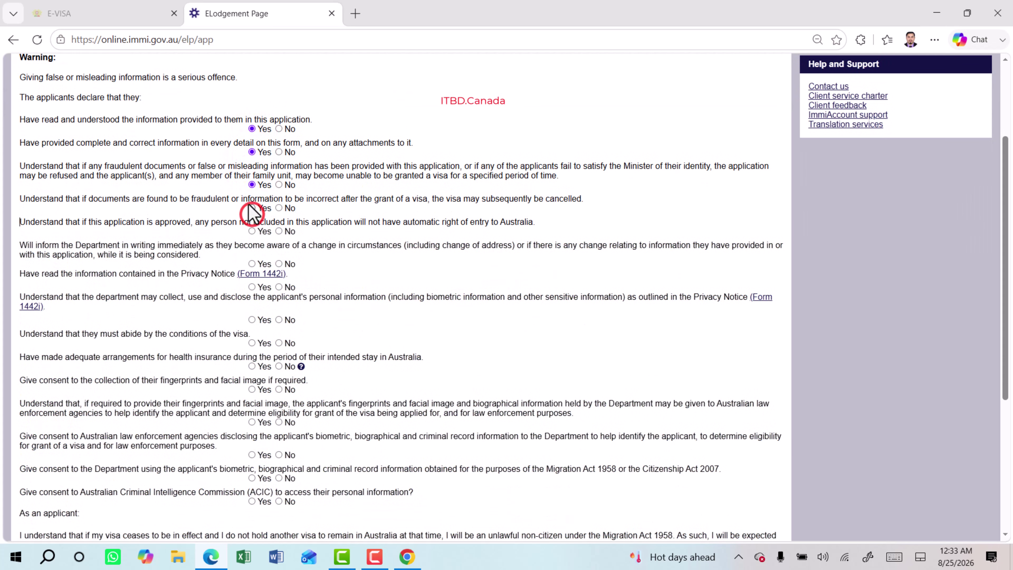
left_click(252, 231)
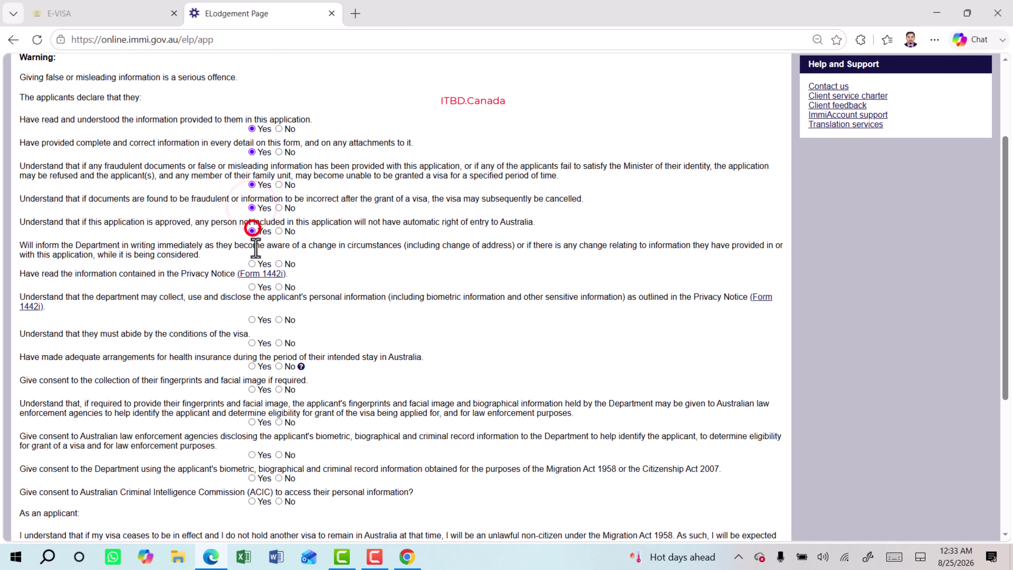
left_click(252, 263)
left_click(252, 287)
left_click(251, 320)
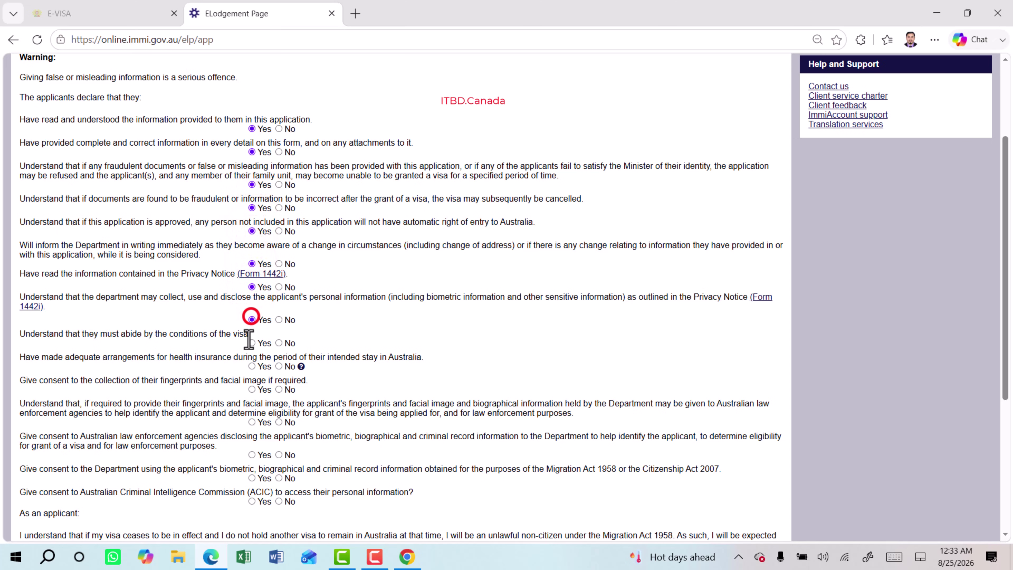
left_click(251, 343)
Answer Yes to the declarations from health insurance through biometric and ACIC consents, unlawful non-citizen status and the Australian values statement
scroll(259, 344, "down", 3)
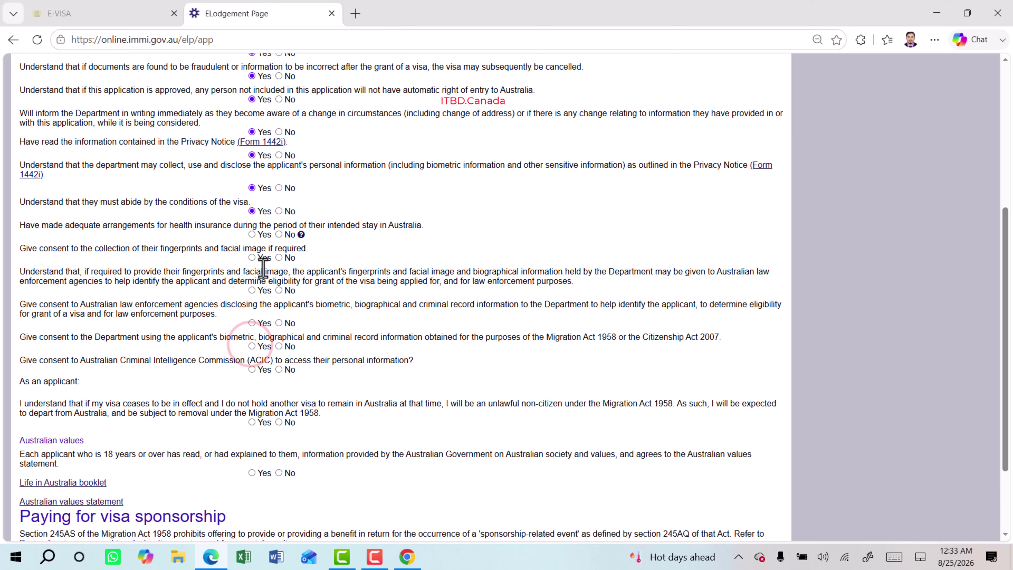
left_click(252, 234)
left_click(252, 257)
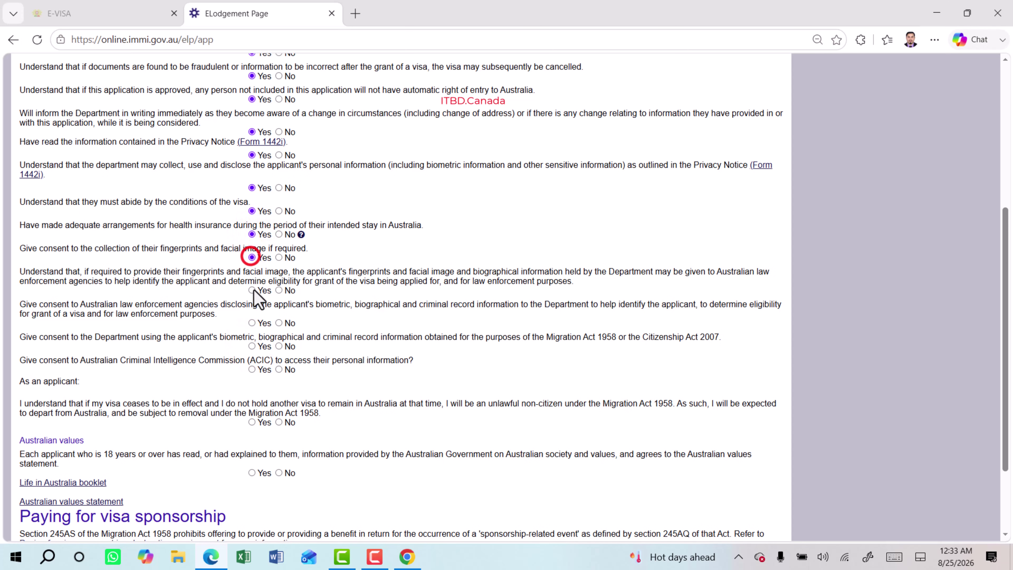
left_click(252, 290)
left_click(252, 323)
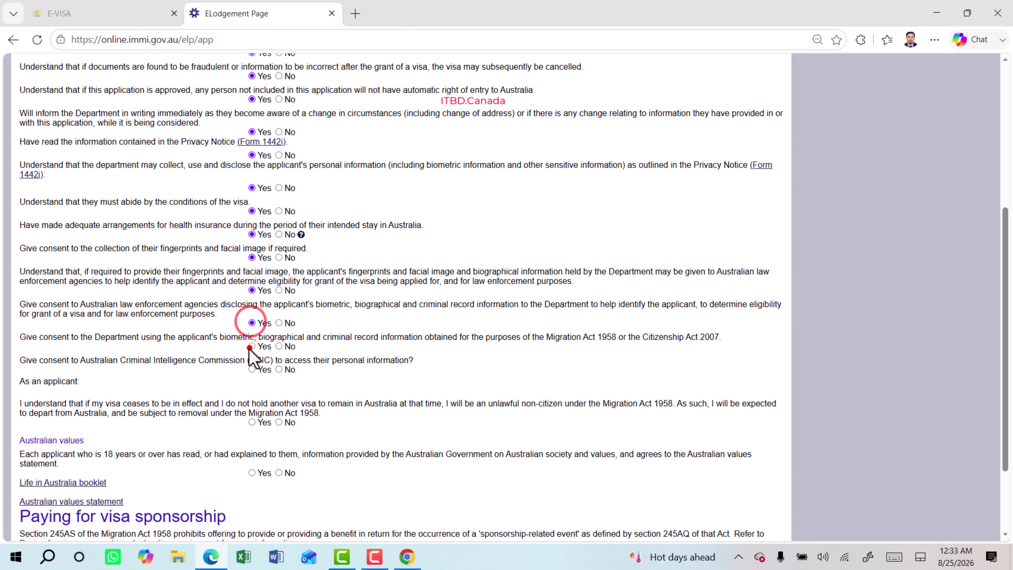
left_click(252, 346)
left_click(252, 369)
left_click(252, 422)
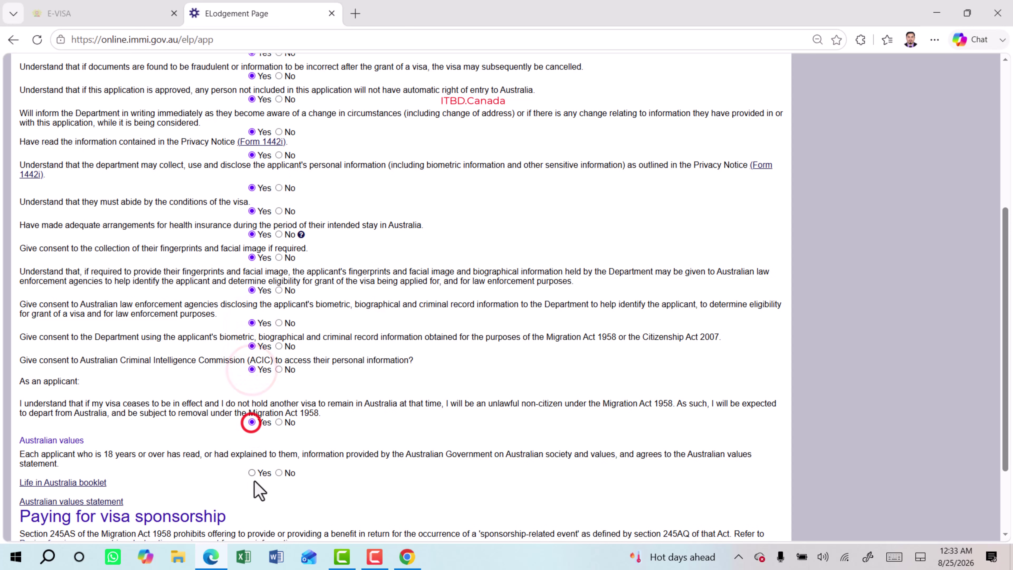
left_click(251, 473)
scroll(405, 436, "down", 3)
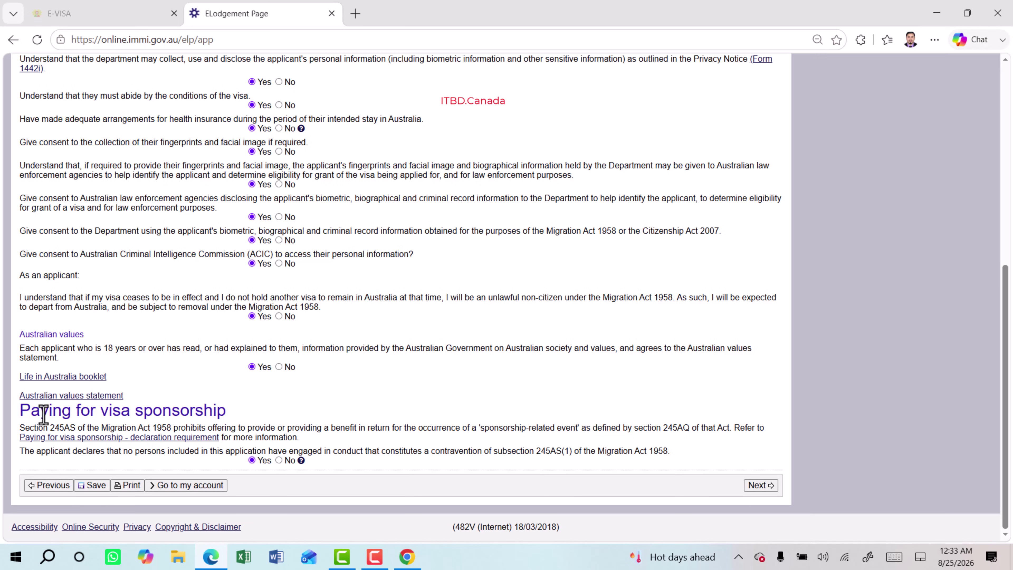
Answer No to the paying for visa sponsorship declaration, confirm the answers and proceed past the review page to attaching documents
left_click_drag(41, 412, 225, 413)
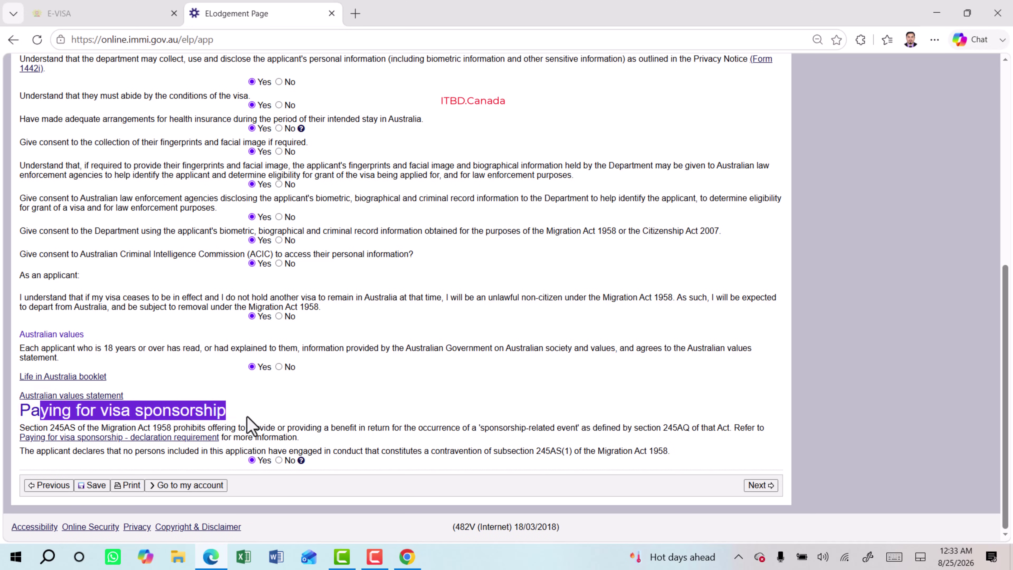
left_click(435, 447)
left_click(681, 452)
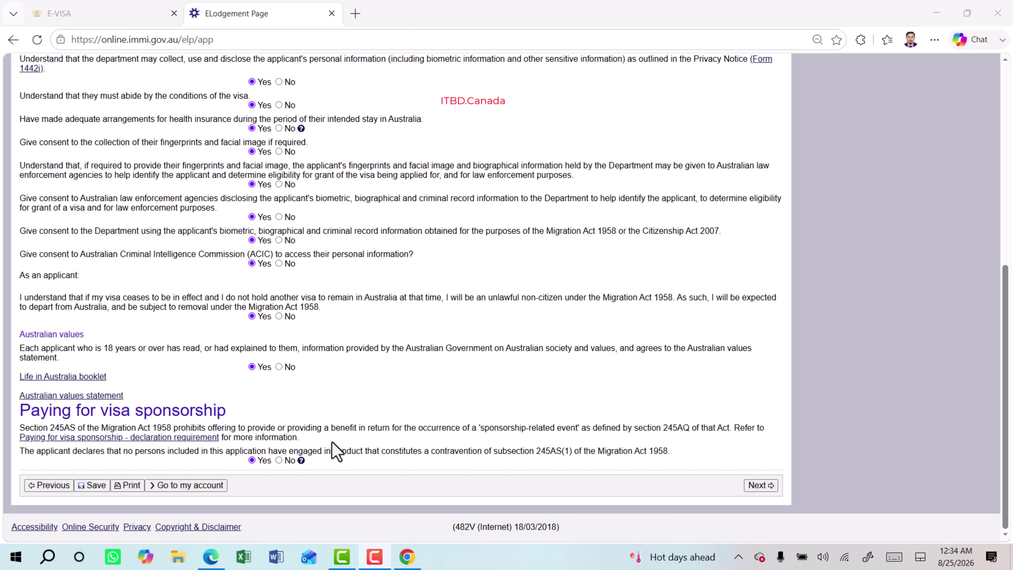
left_click(279, 461)
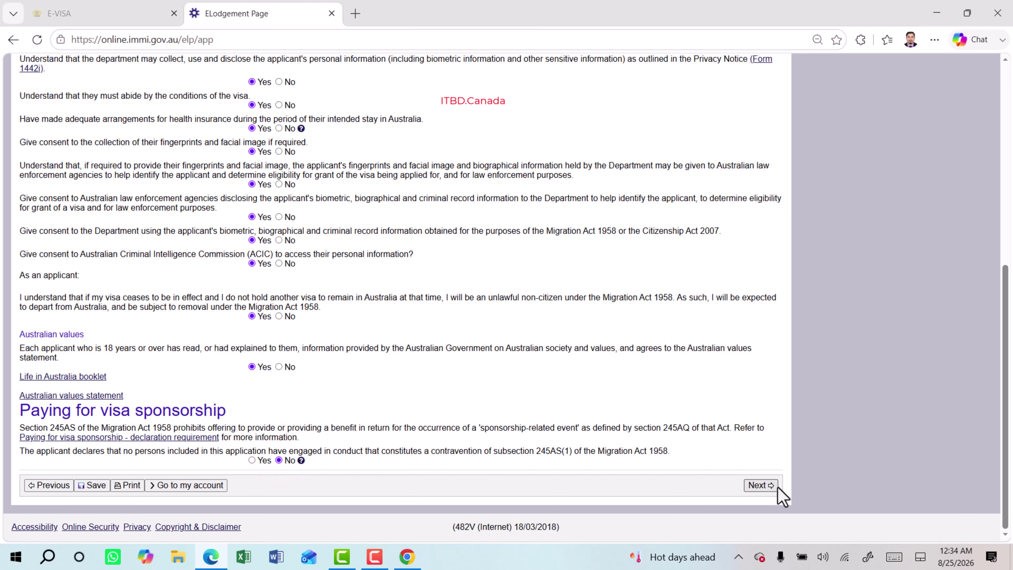
left_click(760, 486)
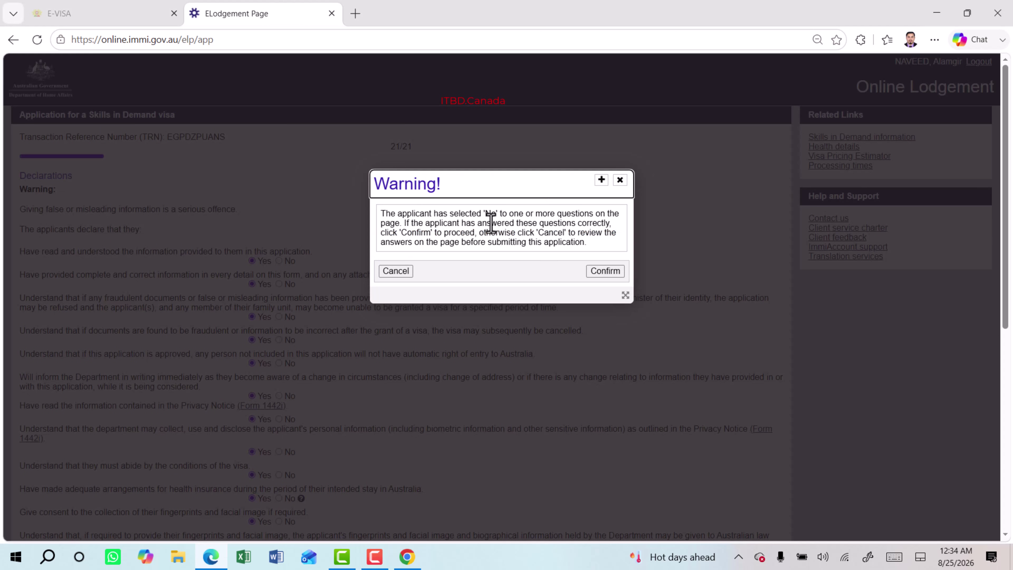
left_click(604, 271)
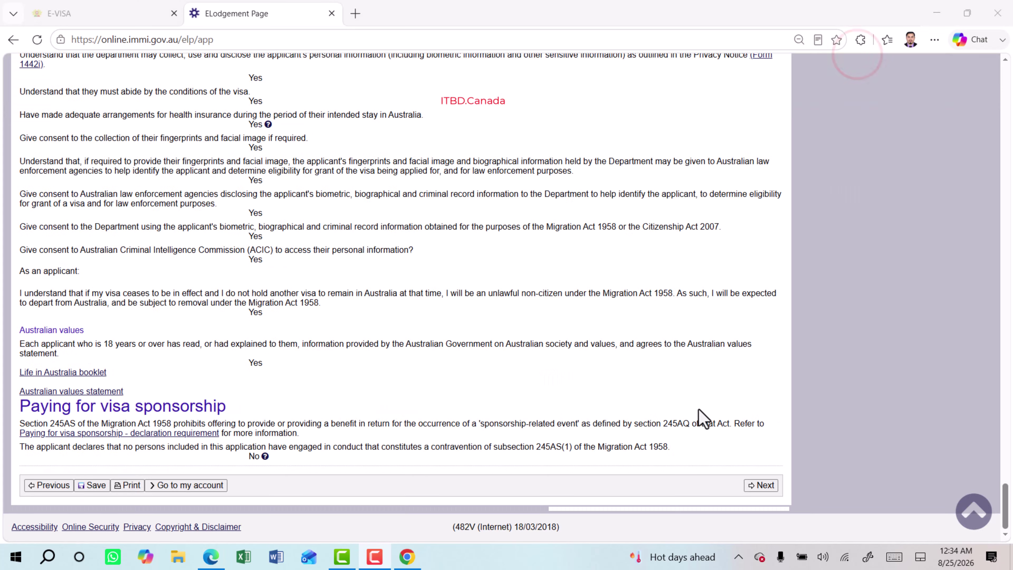
left_click(761, 485)
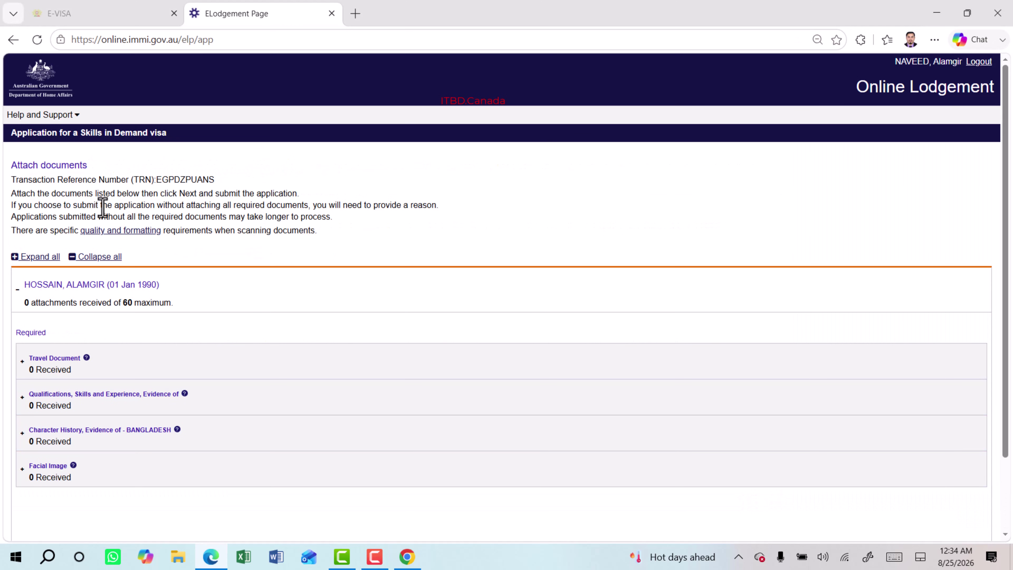
Examine the attachment options for the required Travel Document and the document types available for Qualifications, Skills and Experience
left_click_drag(43, 164, 92, 165)
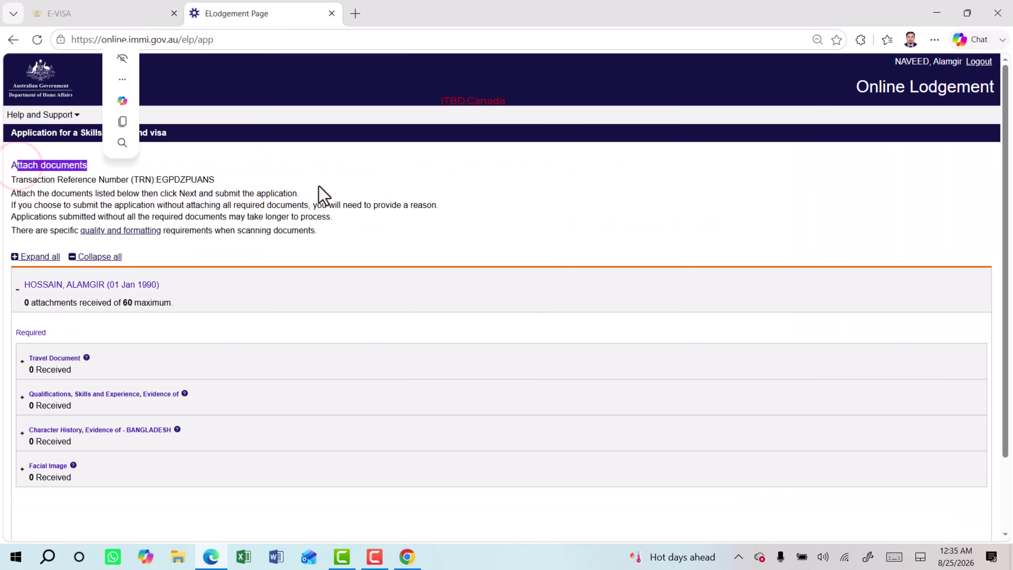
left_click(144, 369)
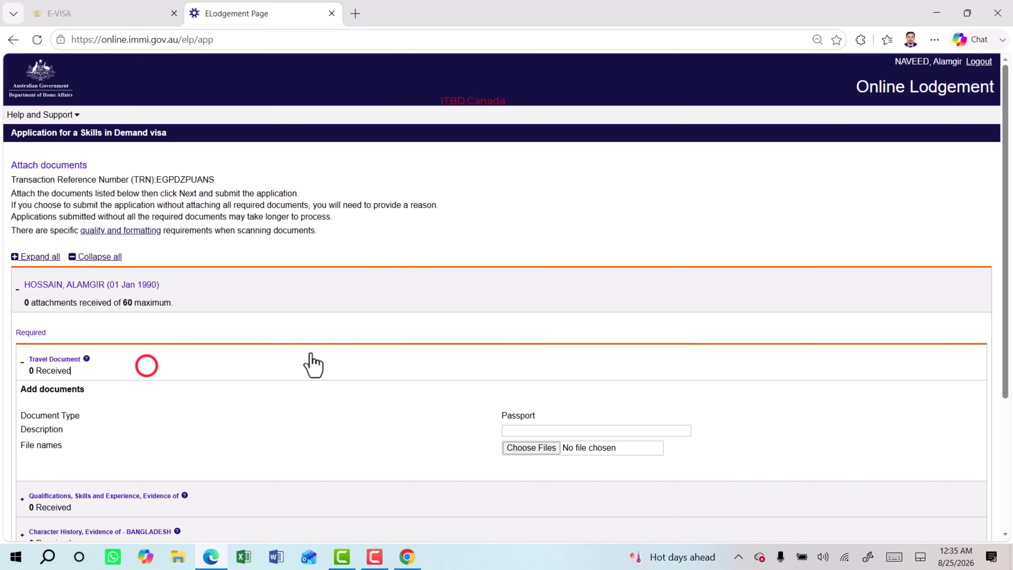
scroll(335, 355, "down", 1)
scroll(351, 351, "down", 1)
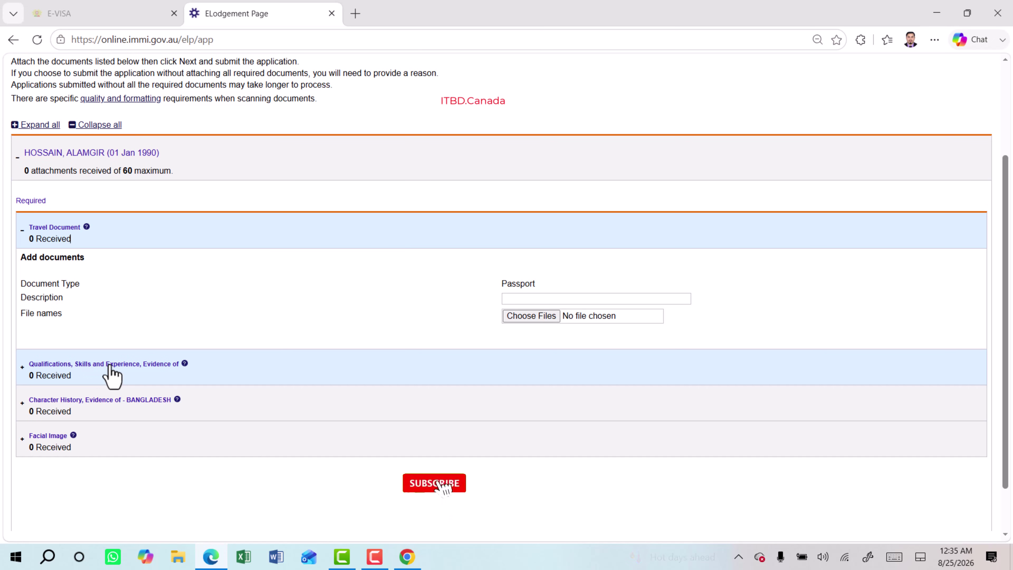
left_click(233, 365)
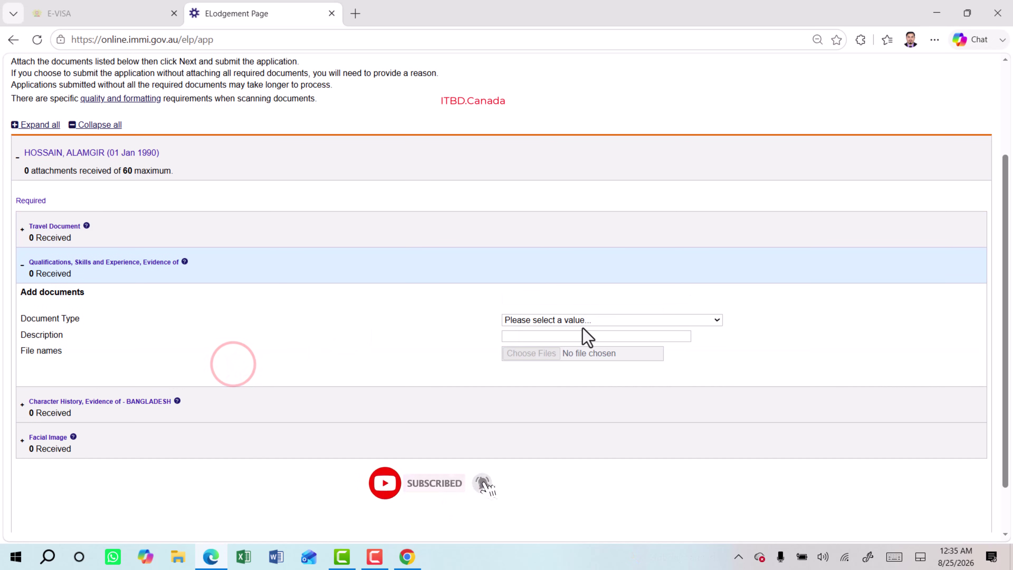
left_click(568, 321)
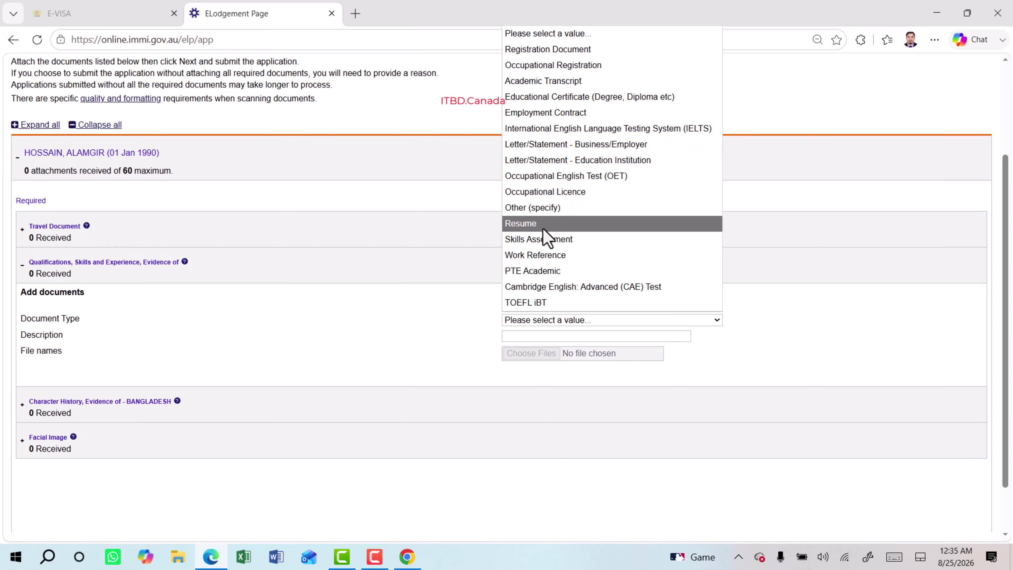
left_click(270, 324)
scroll(255, 329, "down", 1)
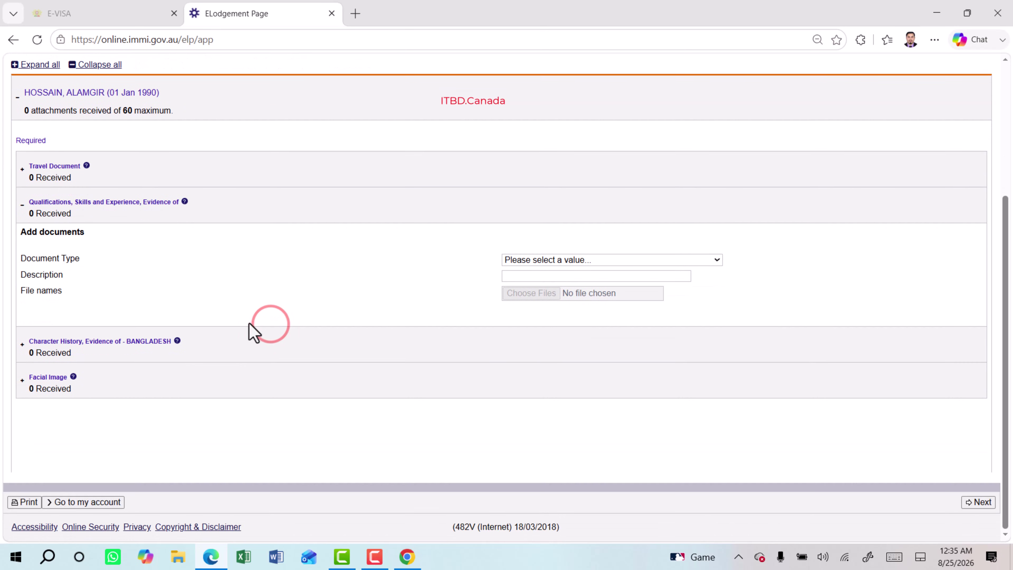
Examine the attachment requirements for the Bangladesh Character History evidence and the Facial Image
left_click(221, 346)
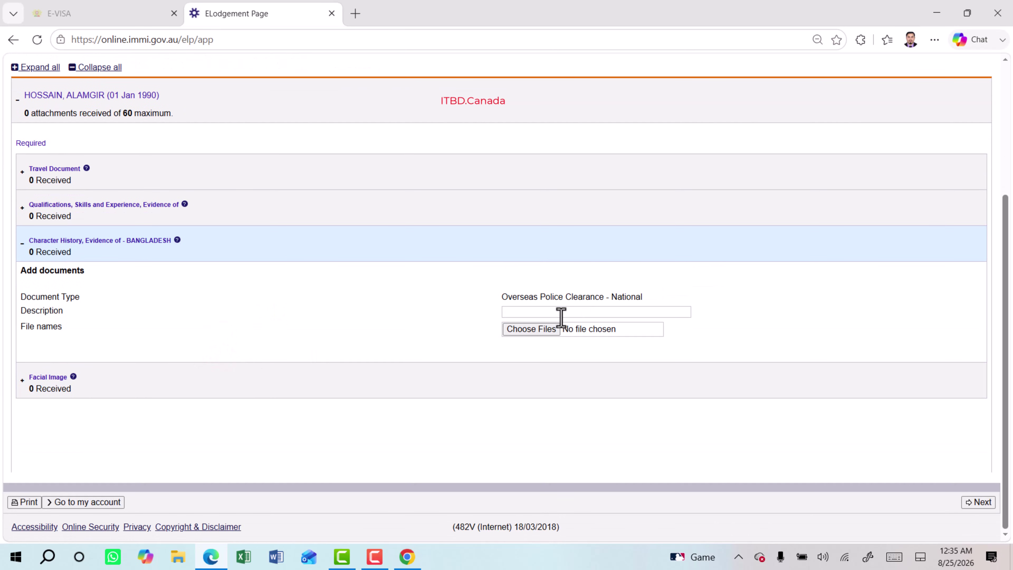
left_click(140, 386)
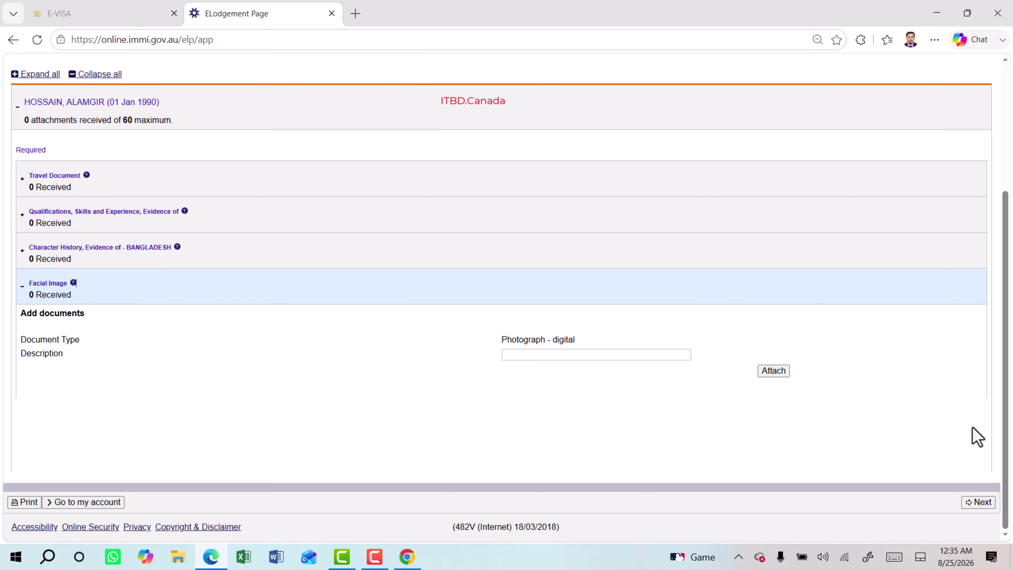
scroll(351, 441, "up", 5)
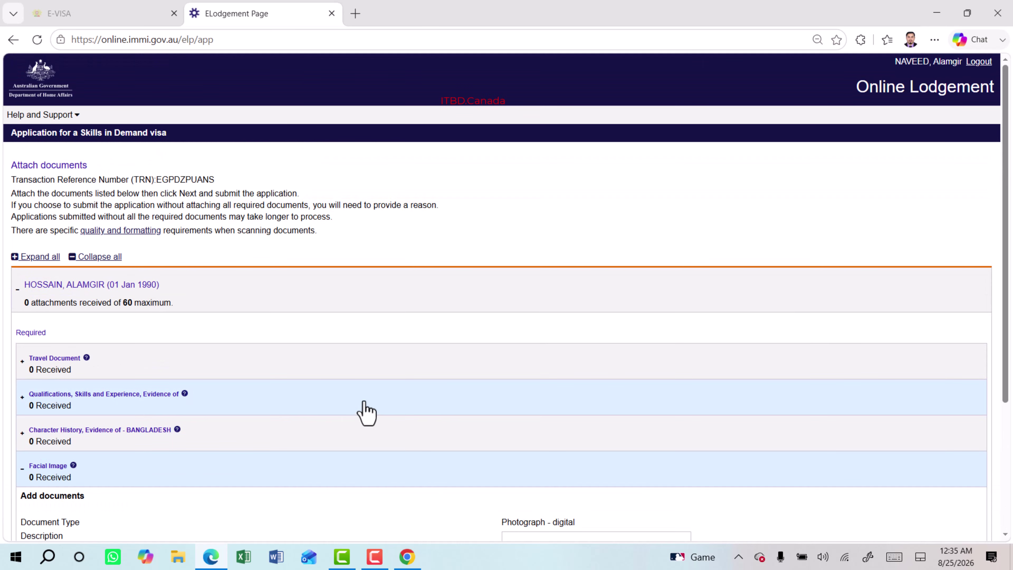